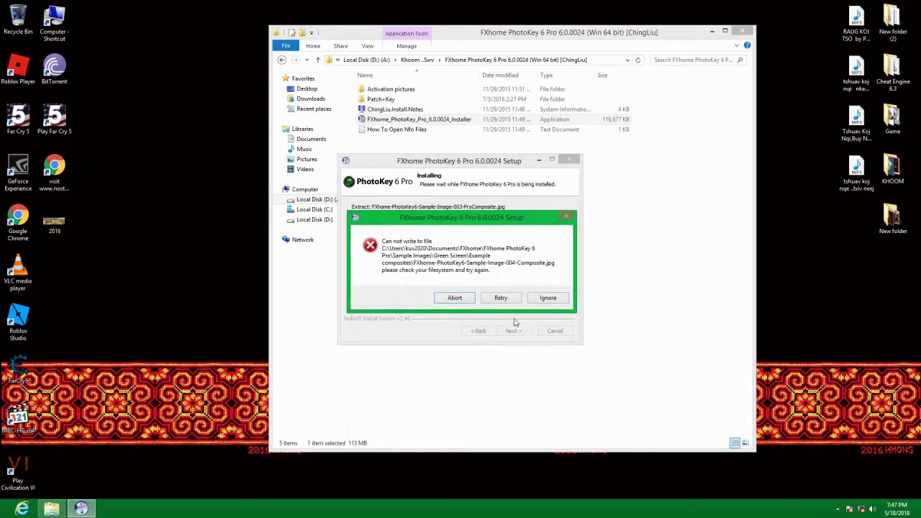
# Ignore the file write error and finish the PhotoKey 6 Pro setup, keeping immediate activation enabled
pyautogui.click(548, 298)
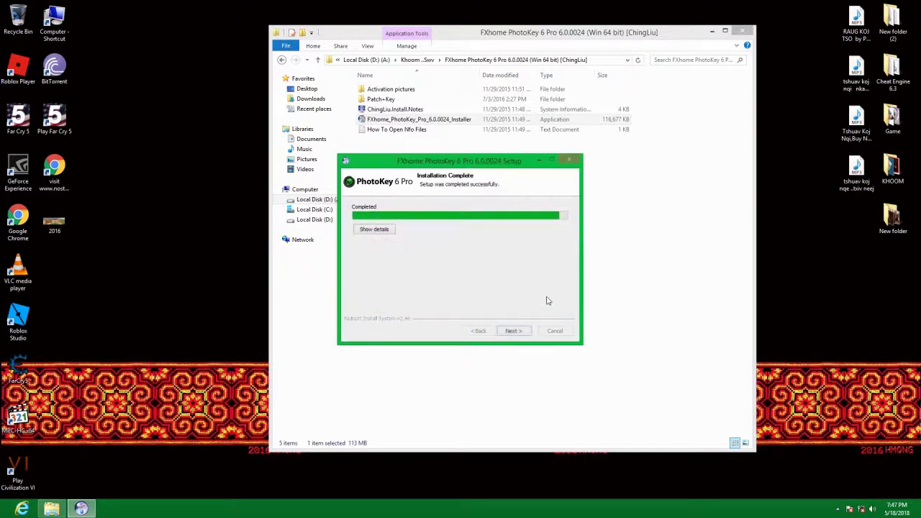
pyautogui.click(513, 331)
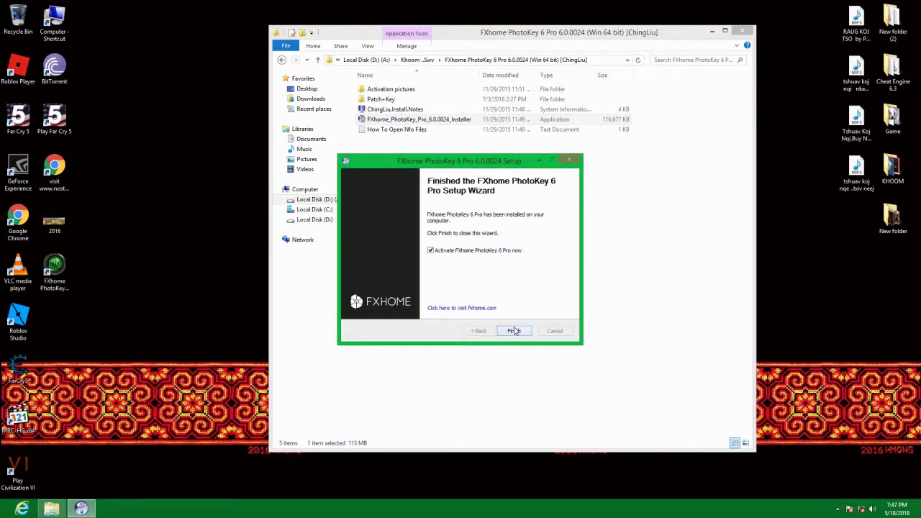
pyautogui.click(513, 331)
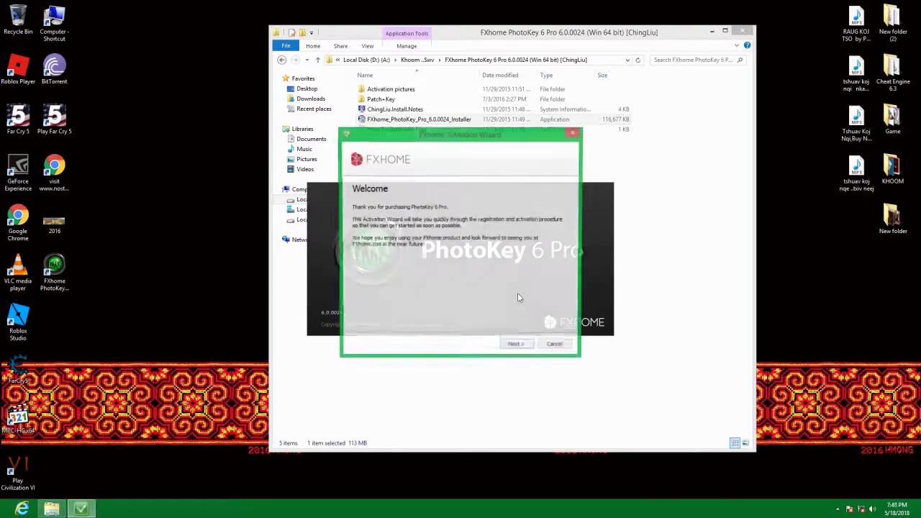
# Accept the no-refund notice in the activation wizard and choose activation with a downloaded program key file
pyautogui.click(515, 347)
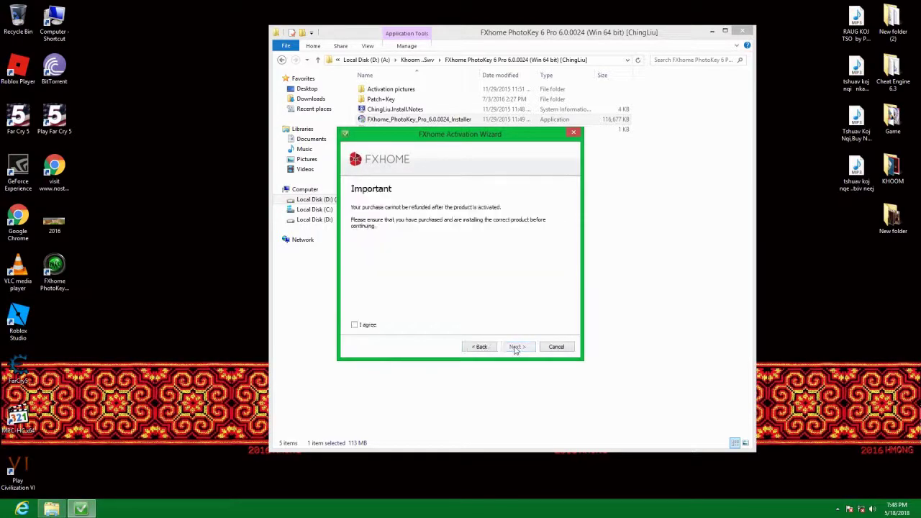
pyautogui.click(354, 324)
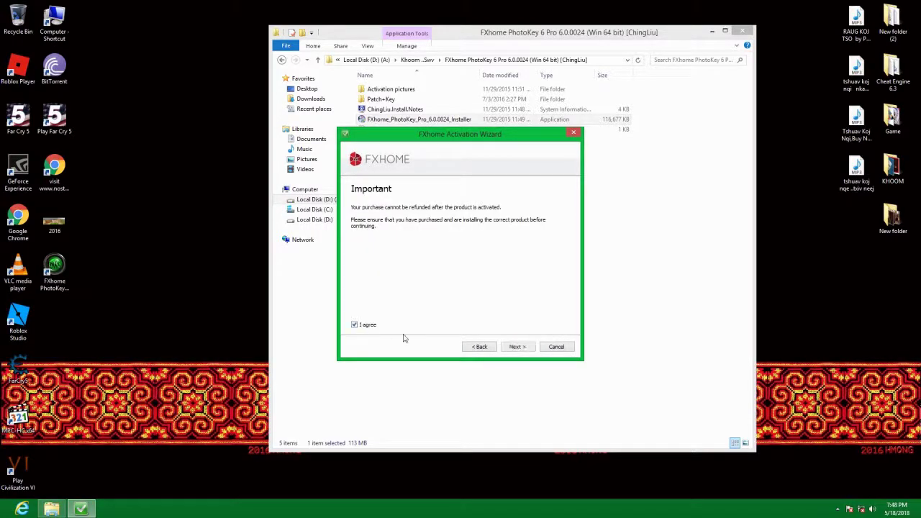
pyautogui.click(516, 348)
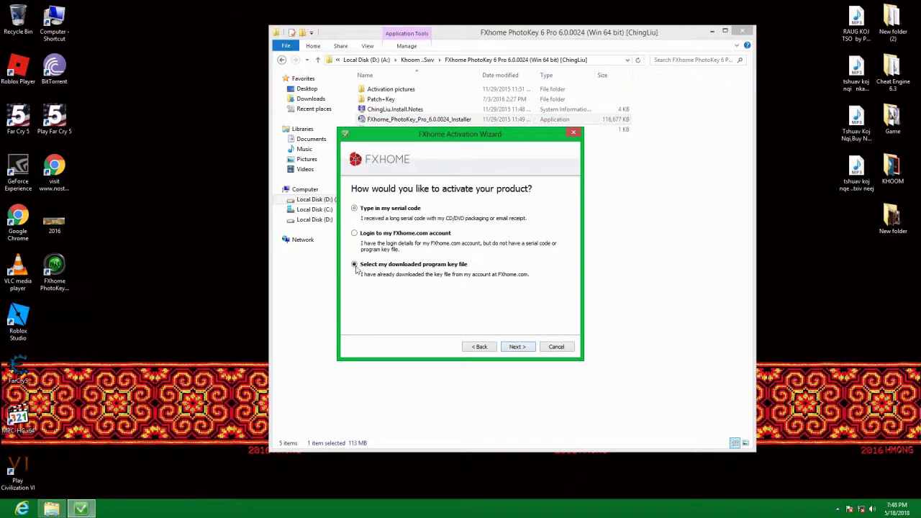
pyautogui.click(518, 347)
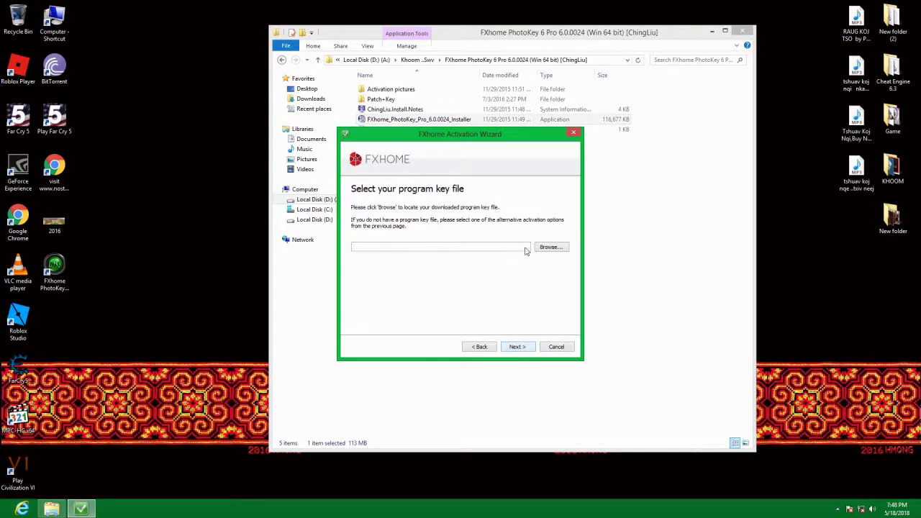
# Load PhotoKey6Pro.programKey from the Patch+Key folder as the program key file and complete the activation wizard
pyautogui.click(550, 248)
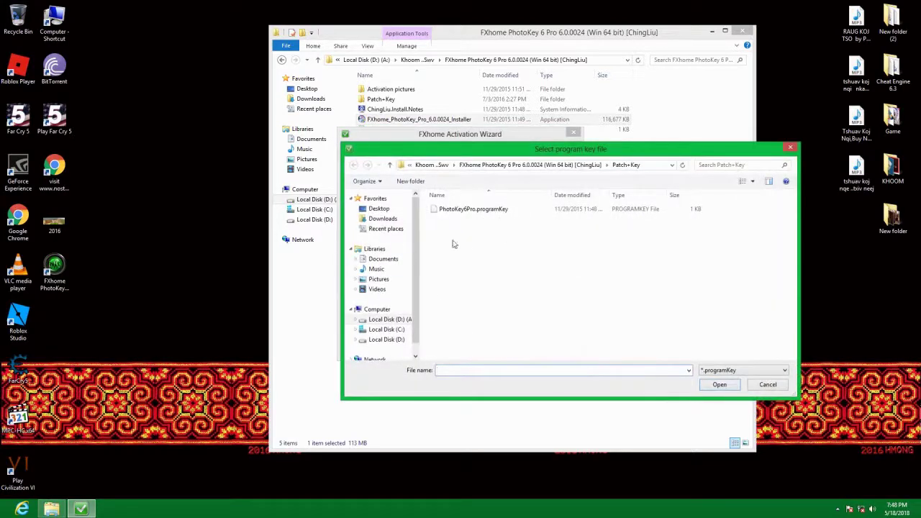
pyautogui.click(475, 209)
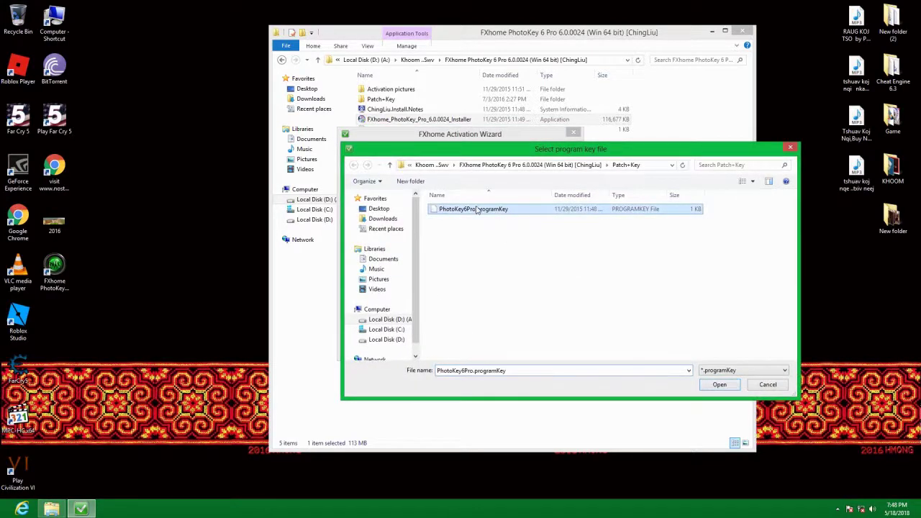
pyautogui.click(720, 386)
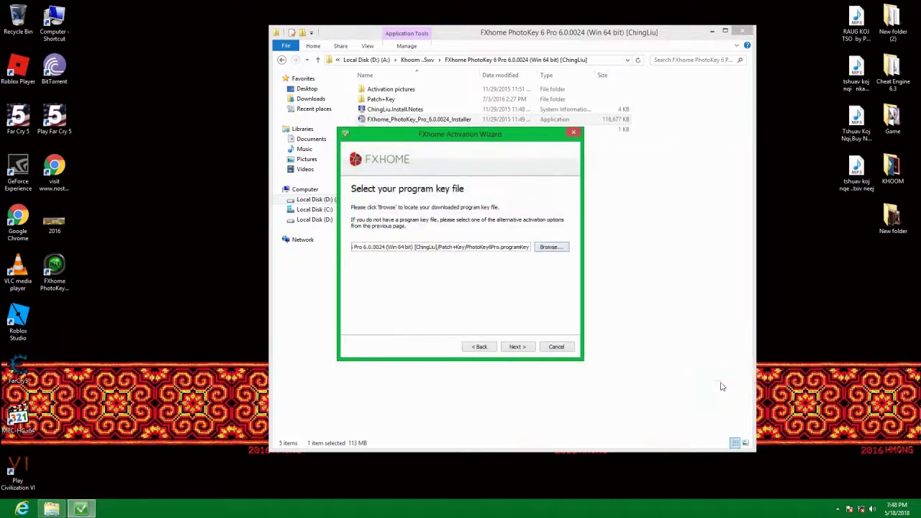
pyautogui.click(516, 347)
pyautogui.click(556, 347)
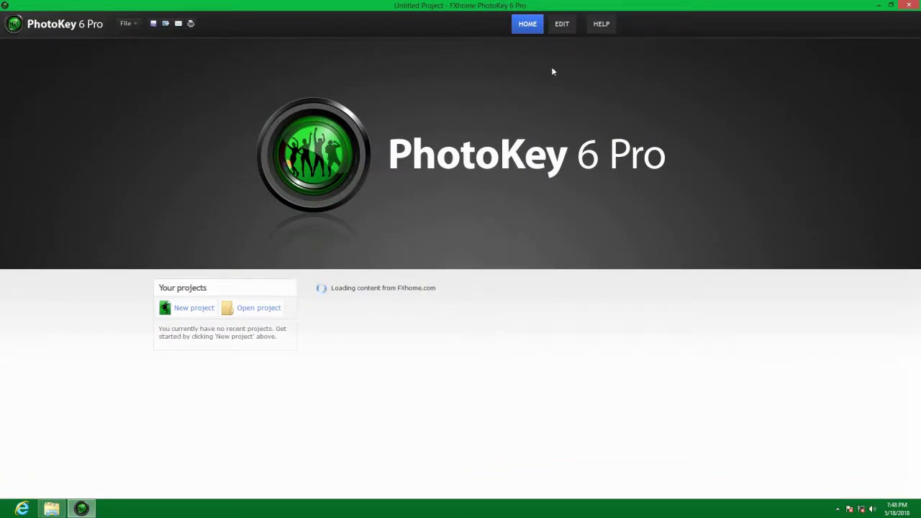
# Open the editing workspace and set the canvas preset to As Background
pyautogui.click(561, 25)
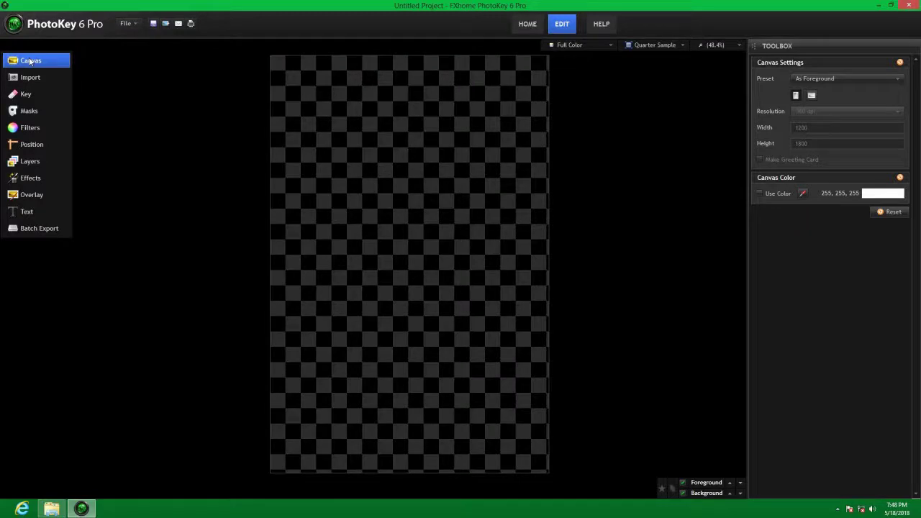
pyautogui.click(828, 76)
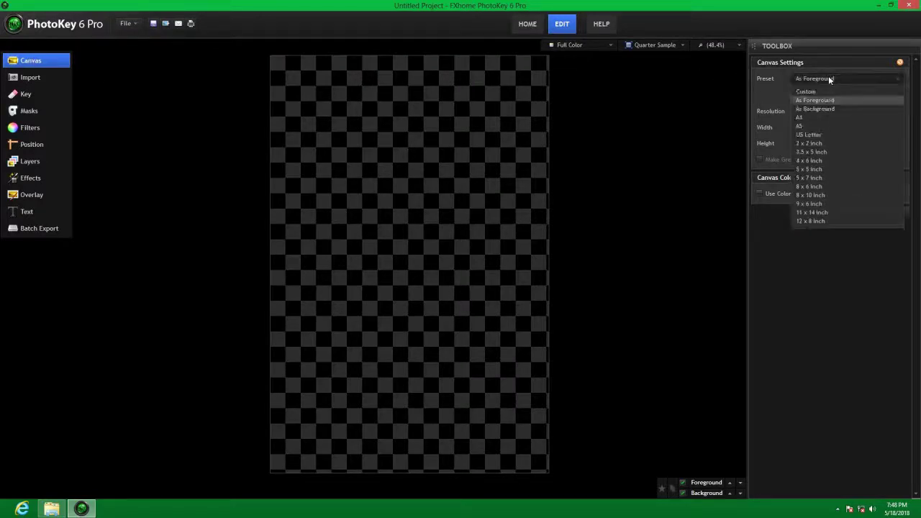
pyautogui.click(826, 108)
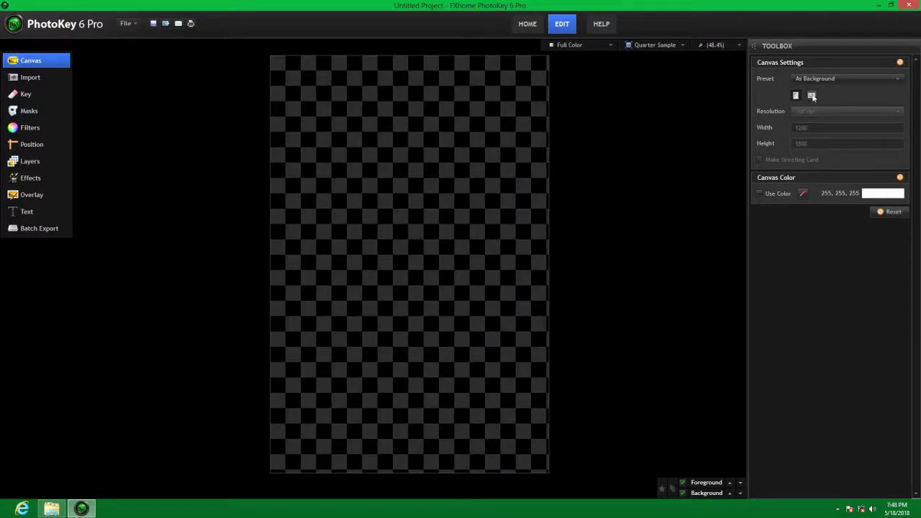
# Import the green-screen sample FXhome-PhotoKey6-Sample-Image-005 as the foreground and scale it down to 86%
pyautogui.click(23, 80)
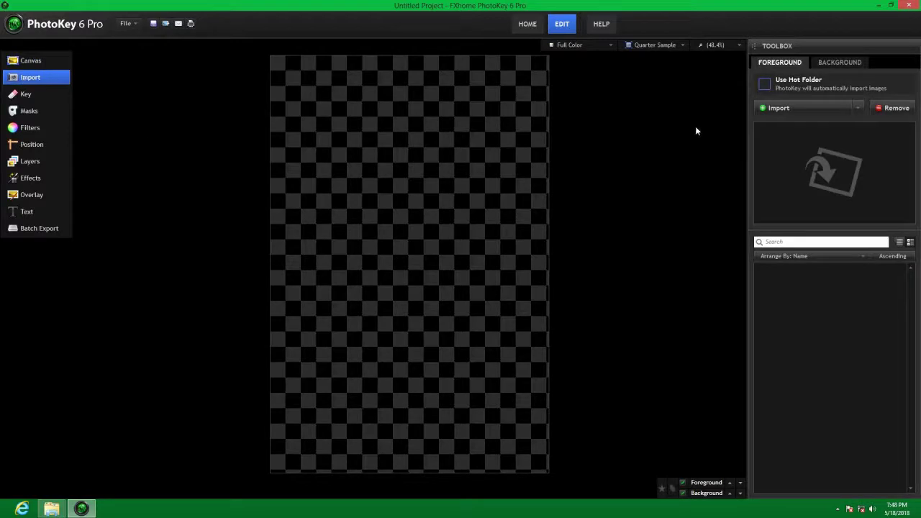
pyautogui.click(799, 106)
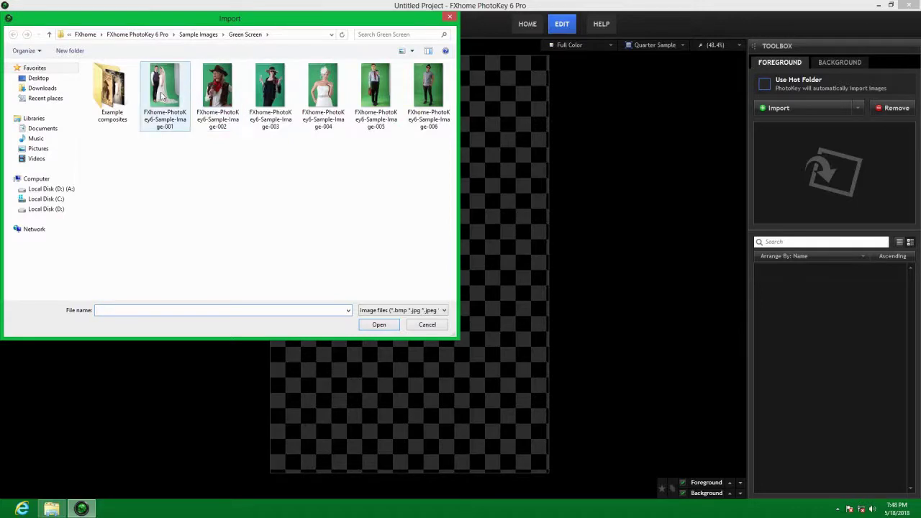
pyautogui.click(377, 90)
pyautogui.click(379, 324)
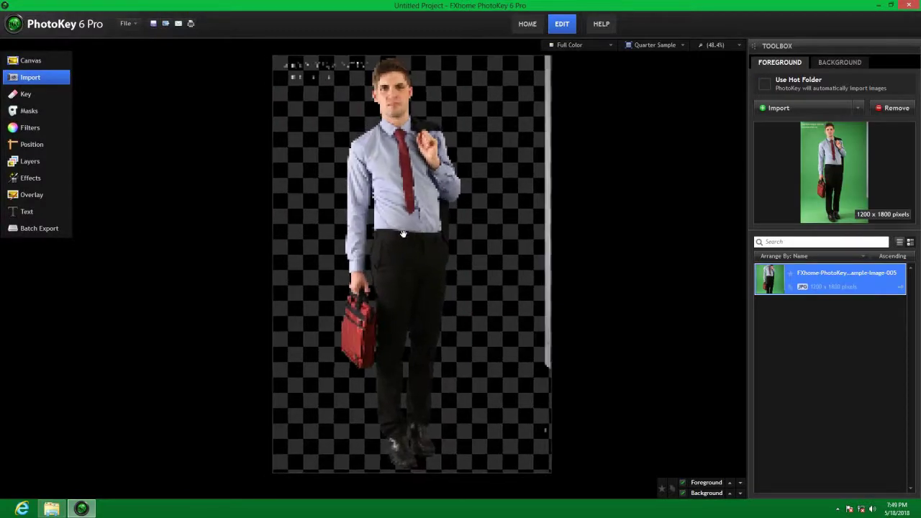
pyautogui.click(31, 144)
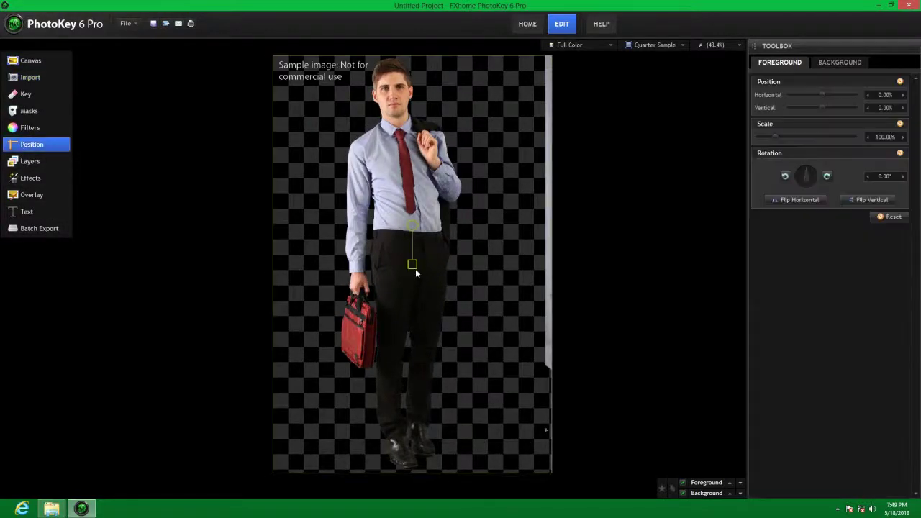
pyautogui.scroll(-5, 413, 261)
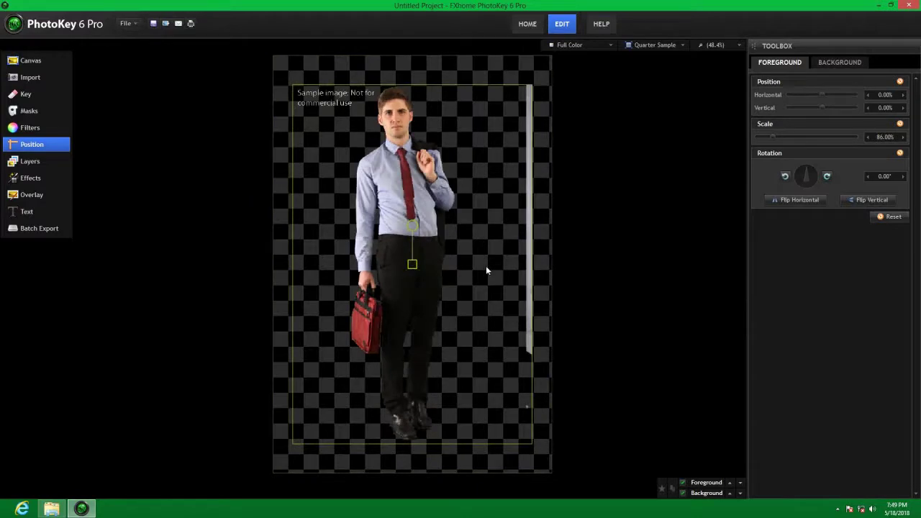
# Import the 105_G picture from the Desktop as the background and scale it down to 76%
pyautogui.click(838, 64)
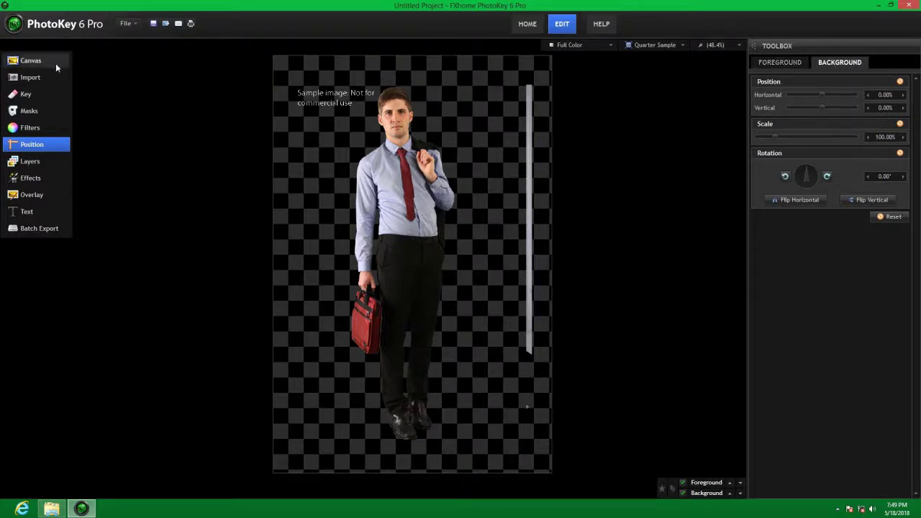
pyautogui.click(33, 77)
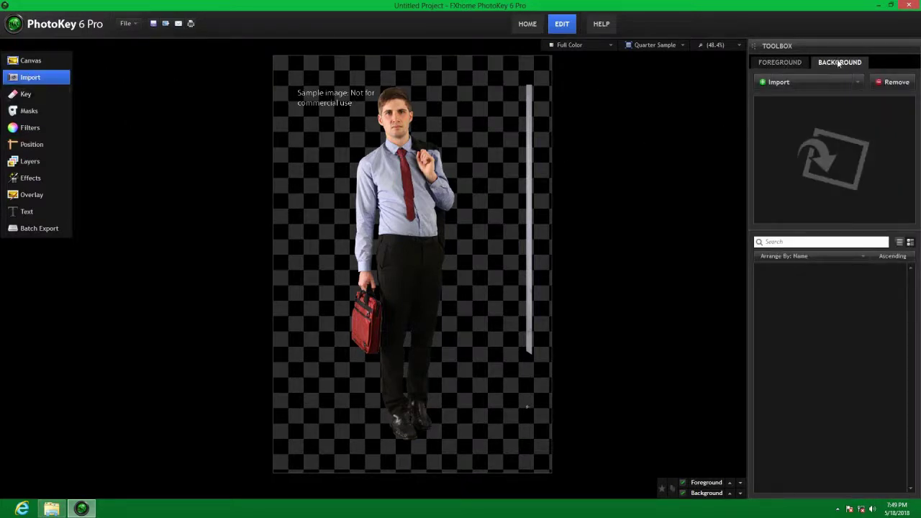
pyautogui.click(775, 84)
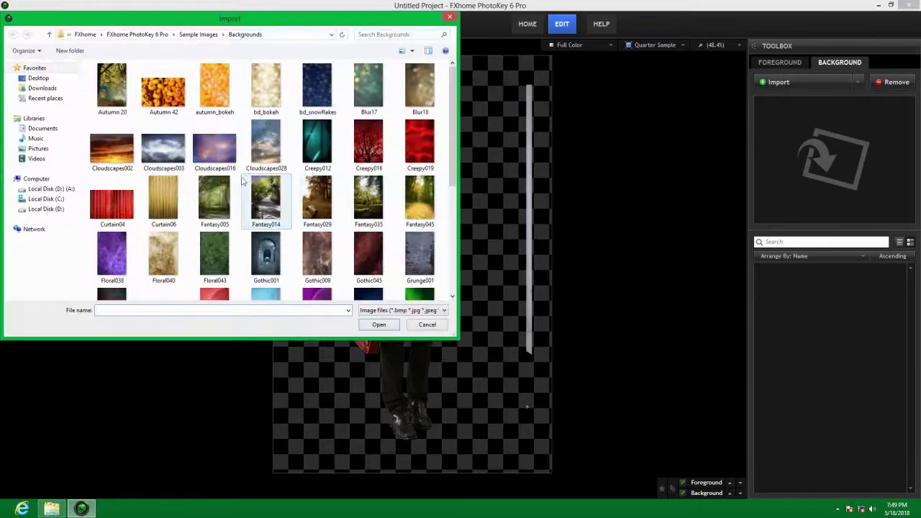
pyautogui.click(38, 78)
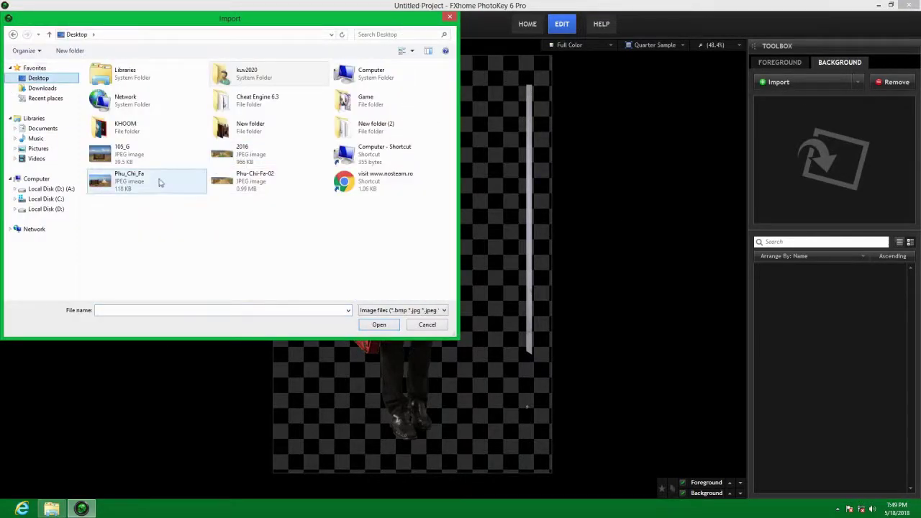
pyautogui.click(102, 154)
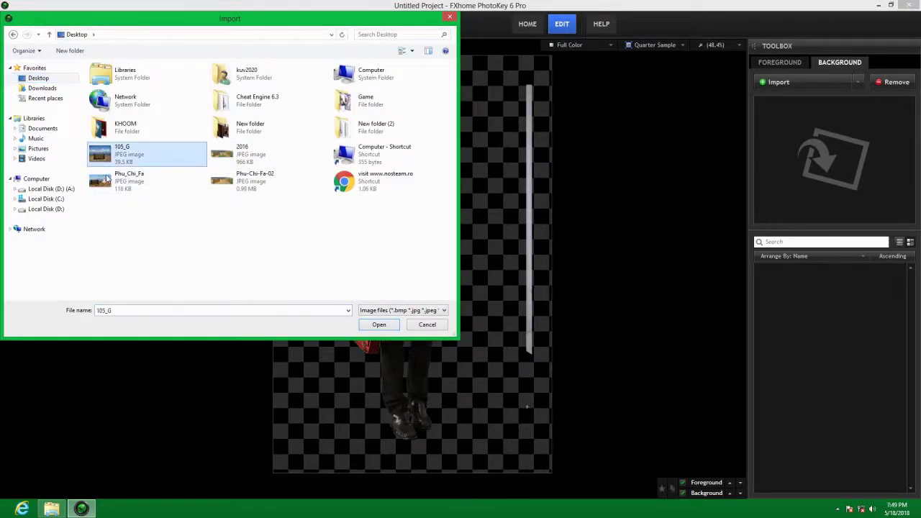
pyautogui.click(382, 323)
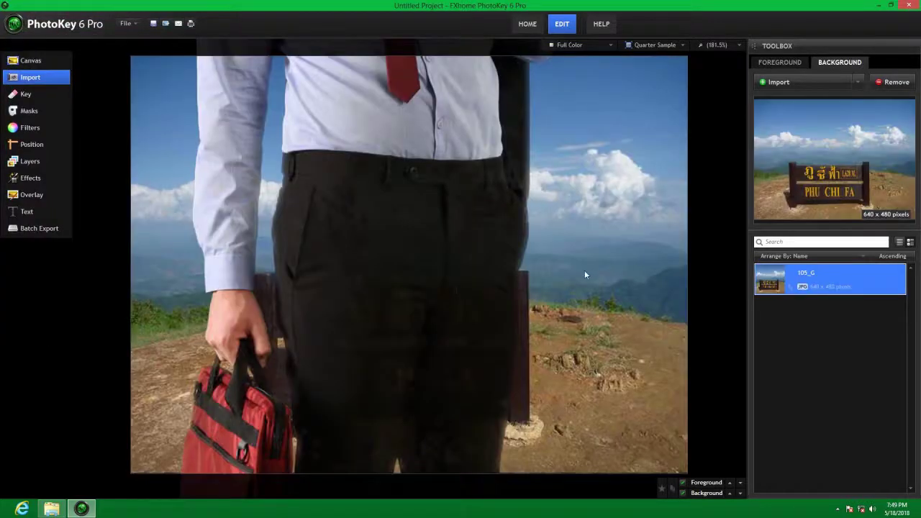
pyautogui.click(30, 144)
pyautogui.scroll(-5, 411, 263)
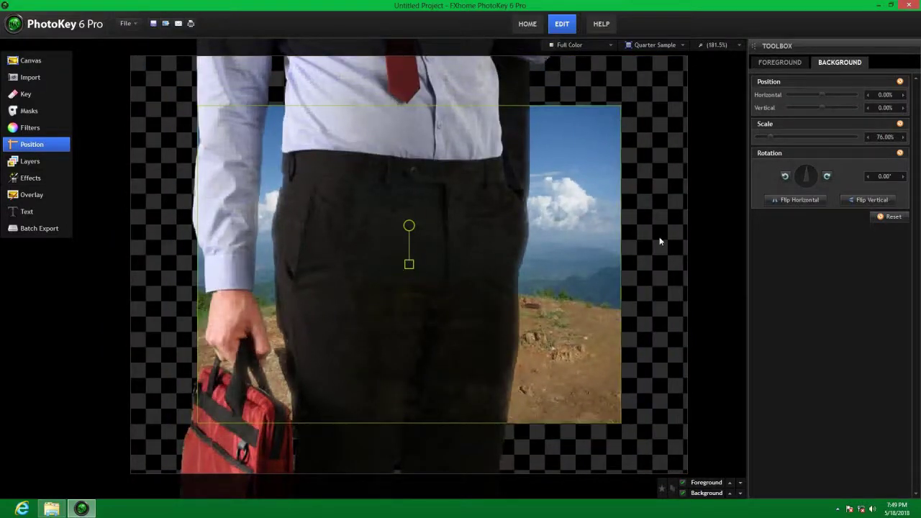
# Scale the foreground man to 12% and place him before the sign at about -2.11% horizontal and 10.14% vertical
pyautogui.click(775, 63)
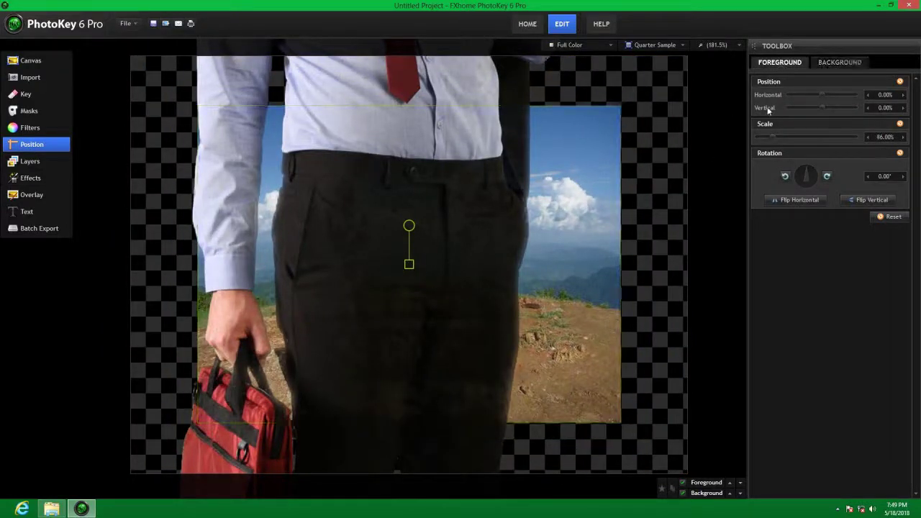
pyautogui.scroll(-5, 407, 259)
pyautogui.scroll(-10, 407, 251)
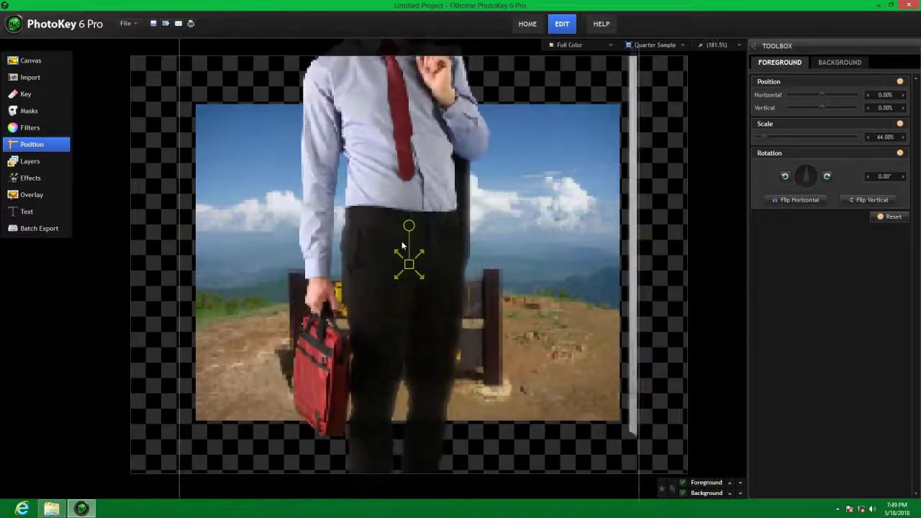
pyautogui.scroll(-2, 398, 236)
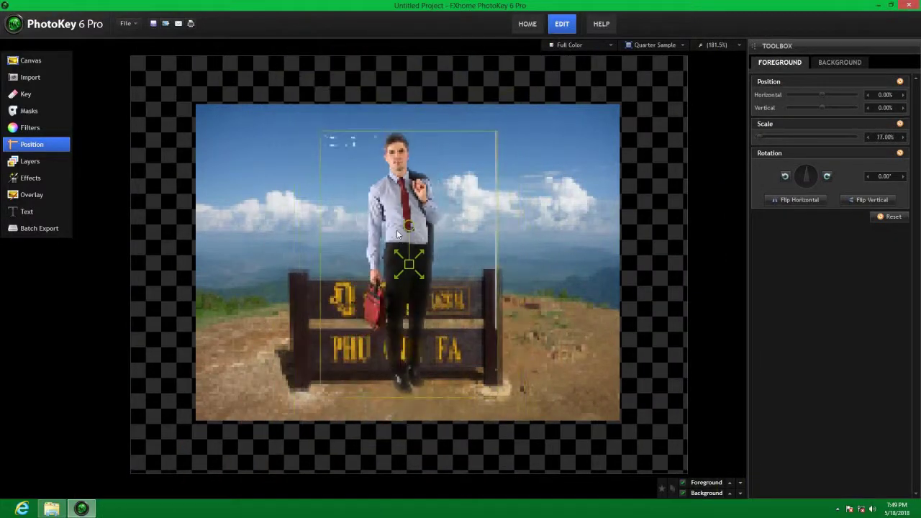
pyautogui.scroll(-3, 397, 232)
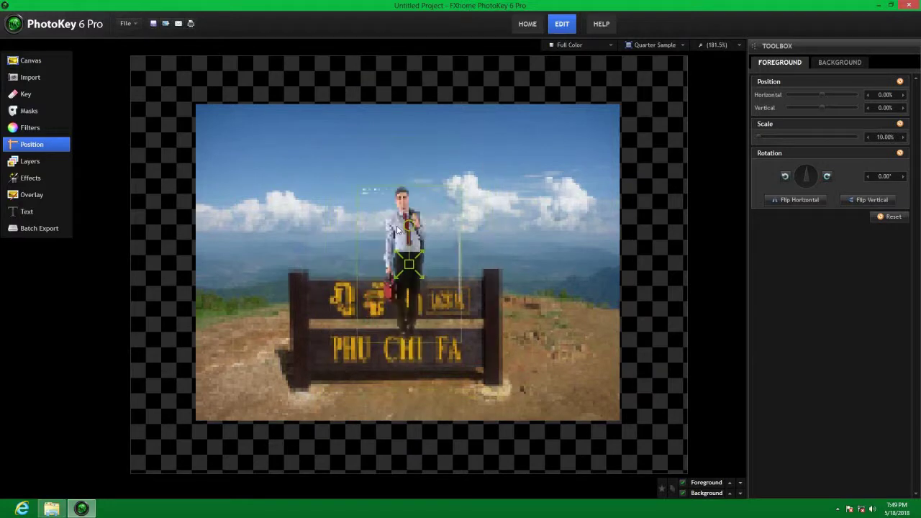
pyautogui.scroll(1, 397, 228)
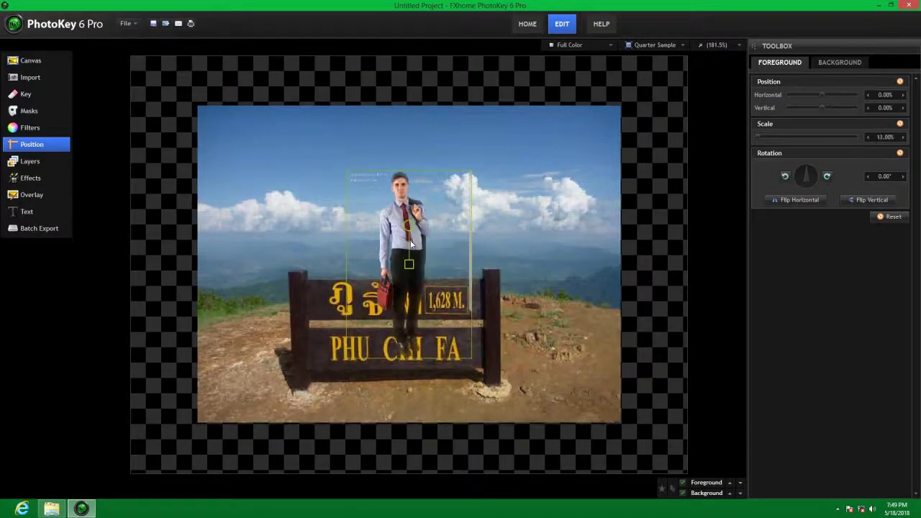
pyautogui.moveTo(409, 240); pyautogui.dragTo(403, 272)
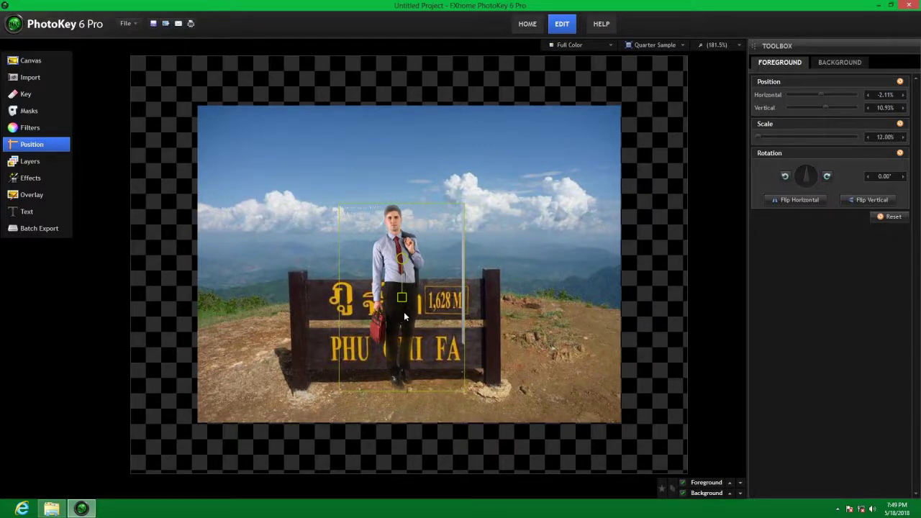
pyautogui.moveTo(404, 310); pyautogui.dragTo(404, 309)
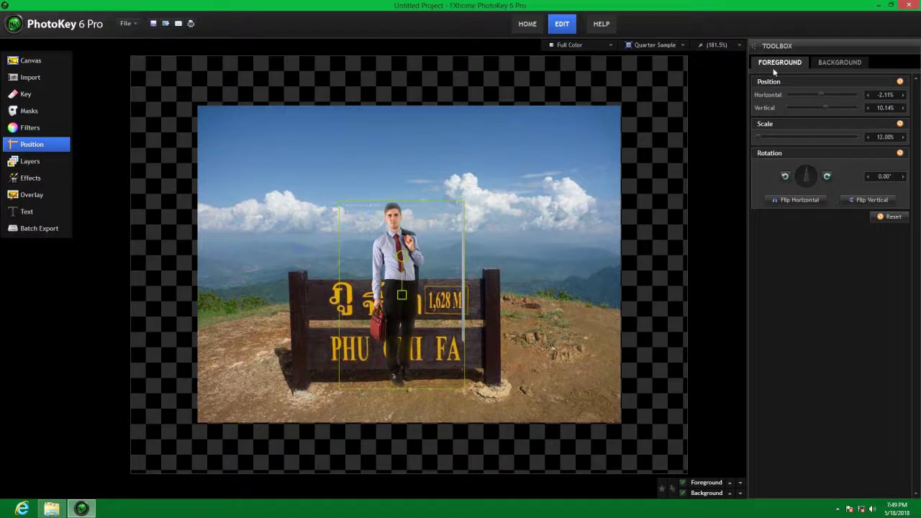
# Try the As Foreground canvas preset and return the canvas to As Background
pyautogui.click(47, 65)
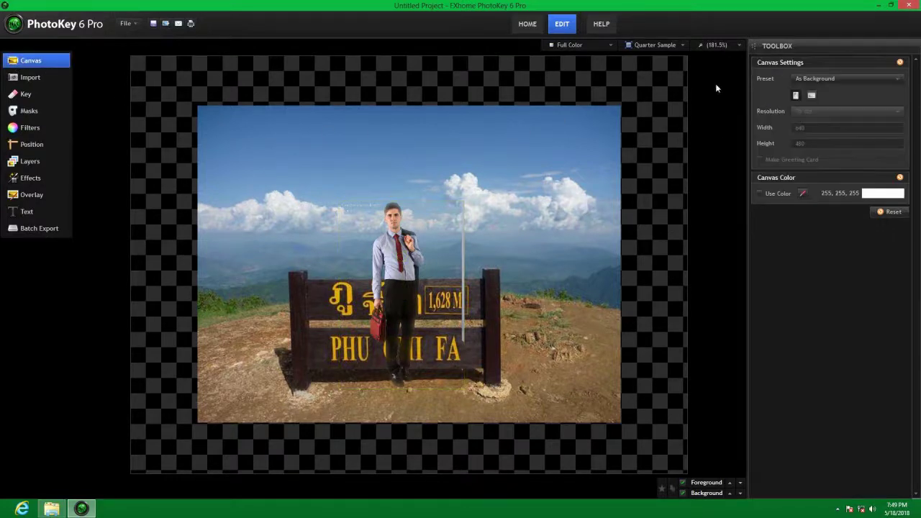
pyautogui.click(817, 80)
pyautogui.click(822, 109)
pyautogui.click(821, 76)
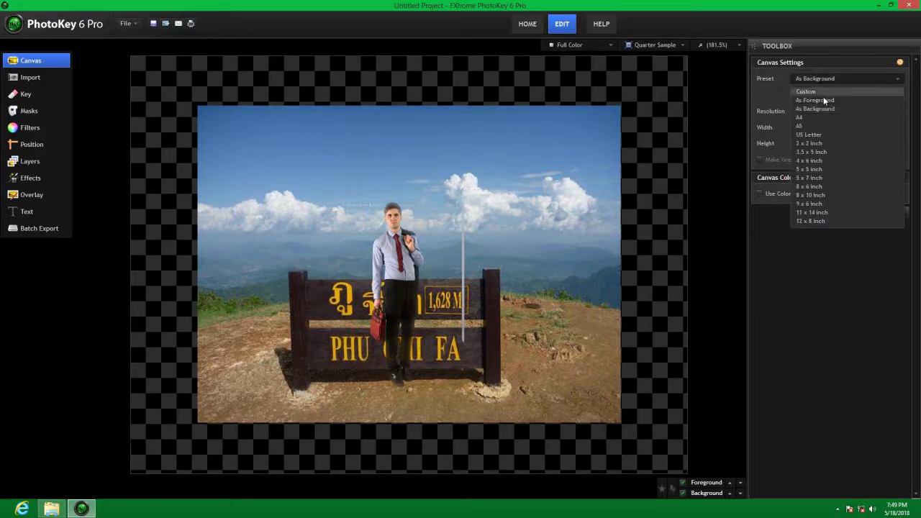
pyautogui.click(823, 99)
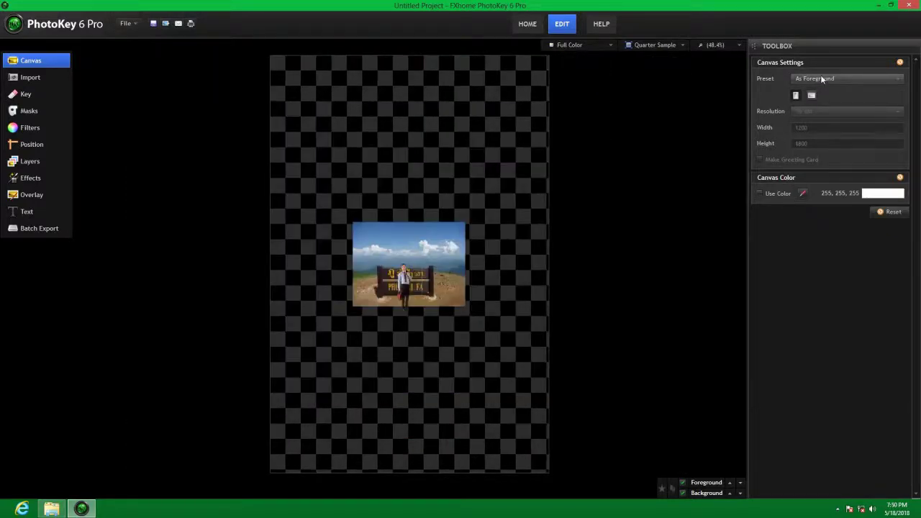
pyautogui.click(821, 75)
pyautogui.click(827, 108)
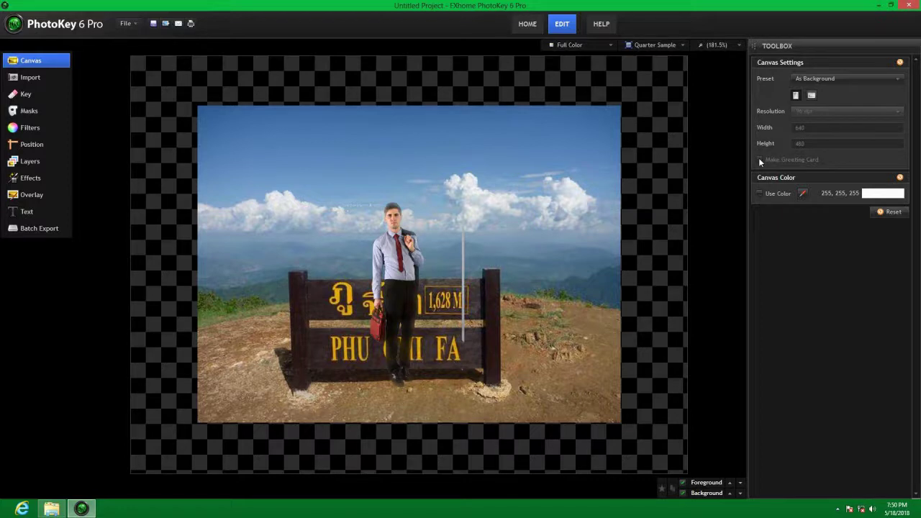
# Try the 11 x 14 inch and 12 x 8 inch presets on the canvas
pyautogui.click(854, 78)
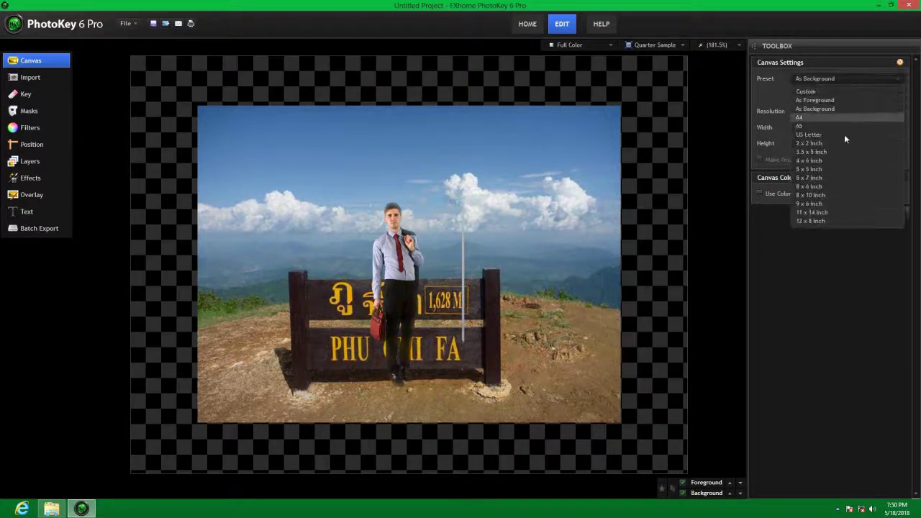
pyautogui.click(814, 213)
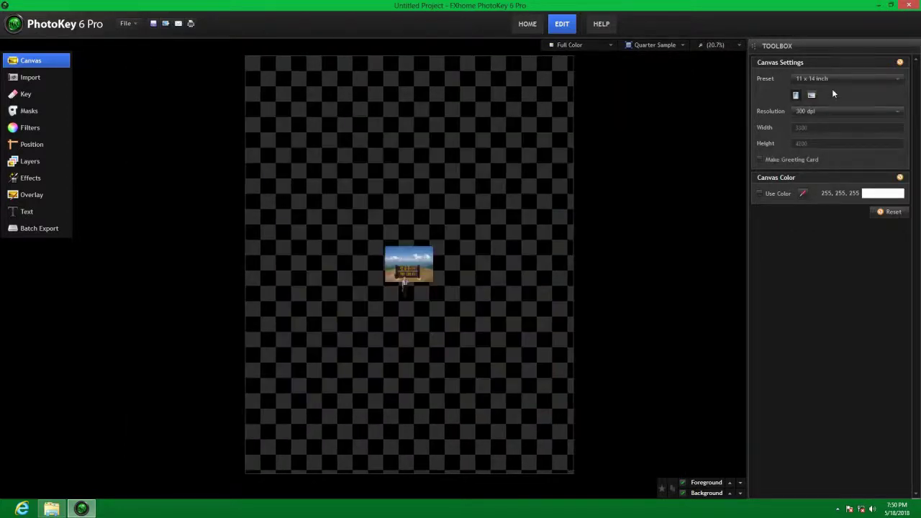
pyautogui.click(835, 79)
pyautogui.click(813, 221)
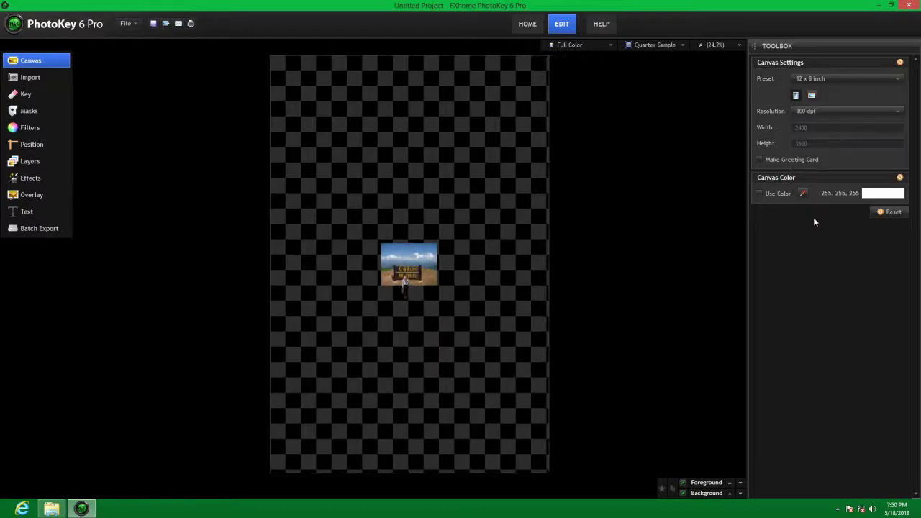
# Try a Custom canvas at 600 dpi in landscape orientation and restore the As Background preset
pyautogui.click(837, 79)
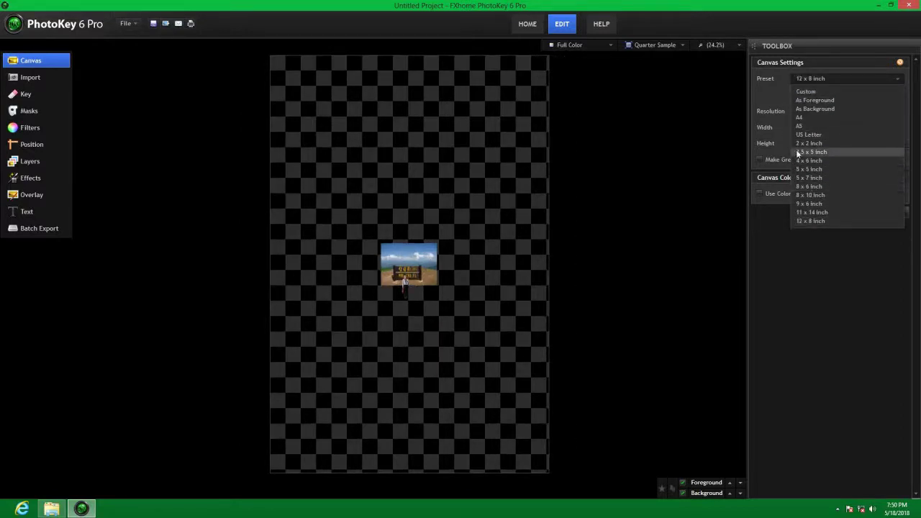
pyautogui.click(808, 91)
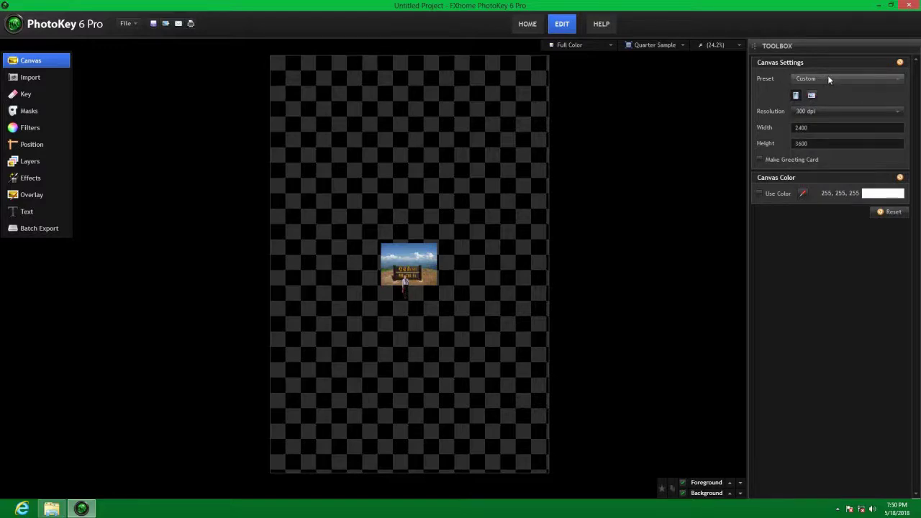
pyautogui.click(817, 111)
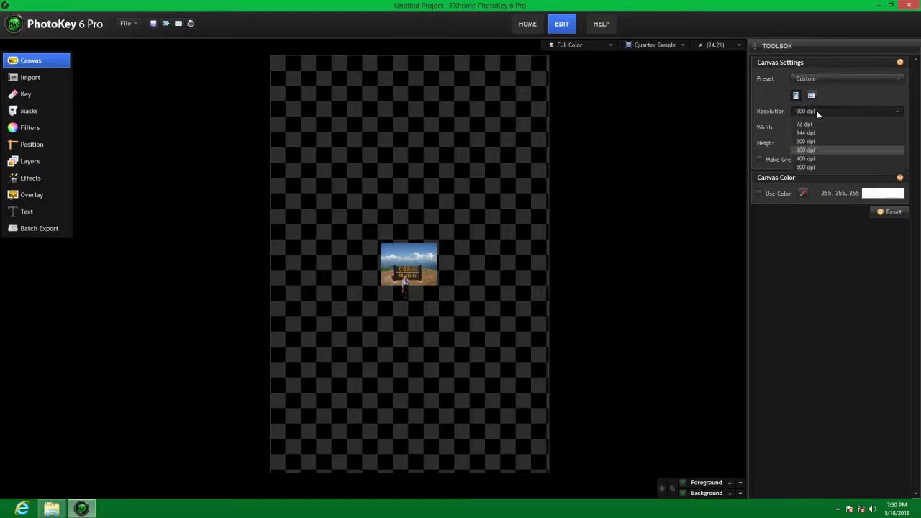
pyautogui.click(809, 166)
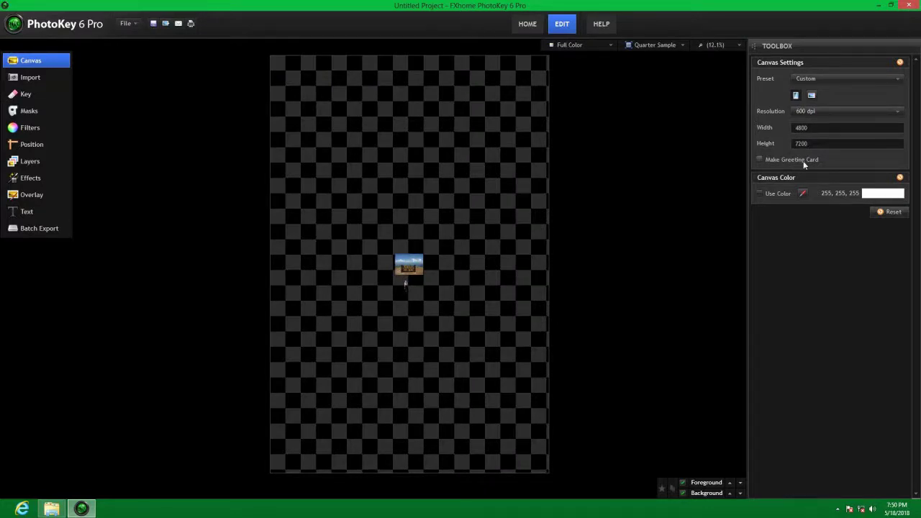
pyautogui.click(812, 96)
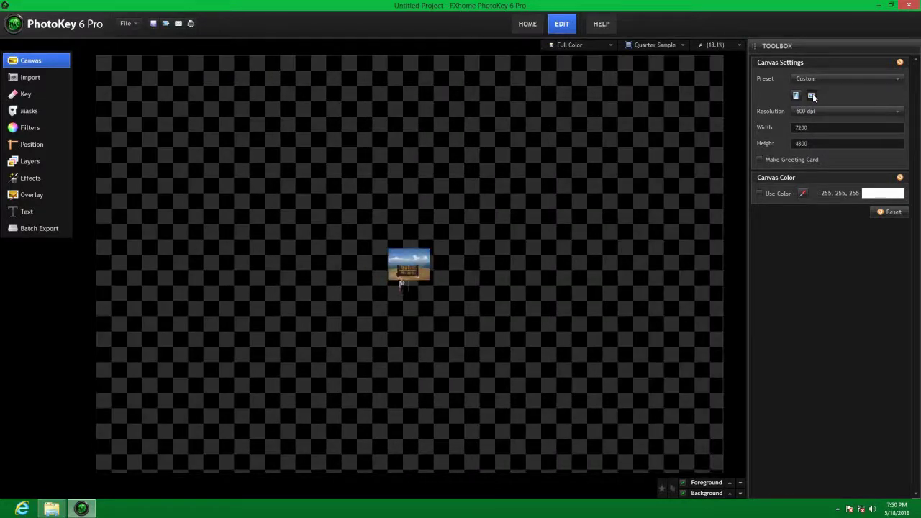
pyautogui.click(823, 77)
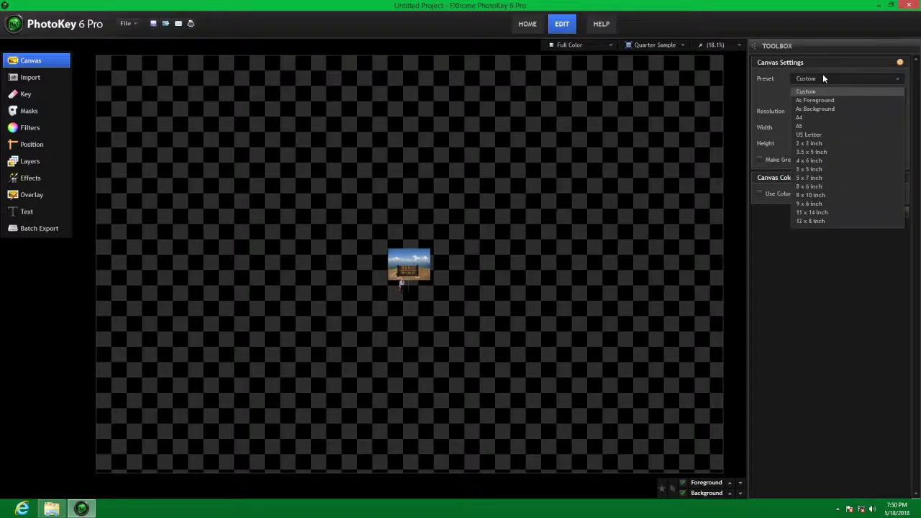
pyautogui.click(824, 110)
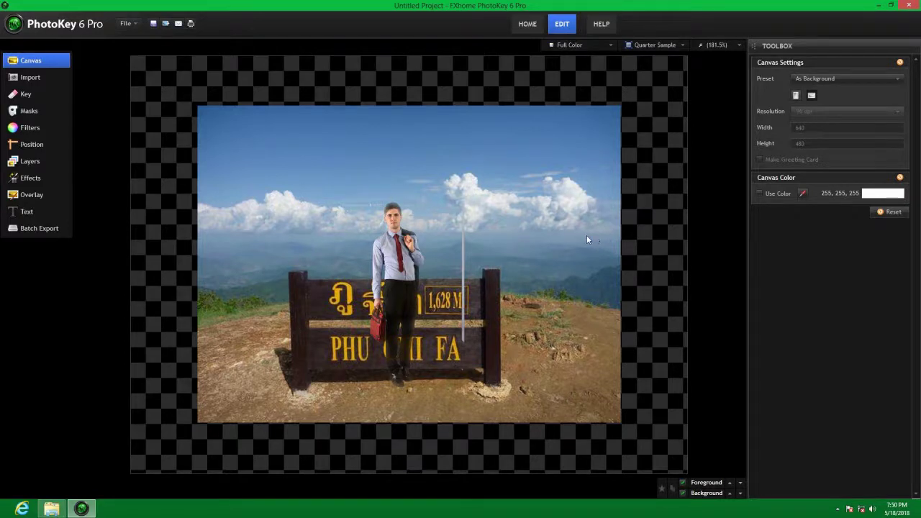
# Open the position and scale settings of the background picture
pyautogui.click(23, 148)
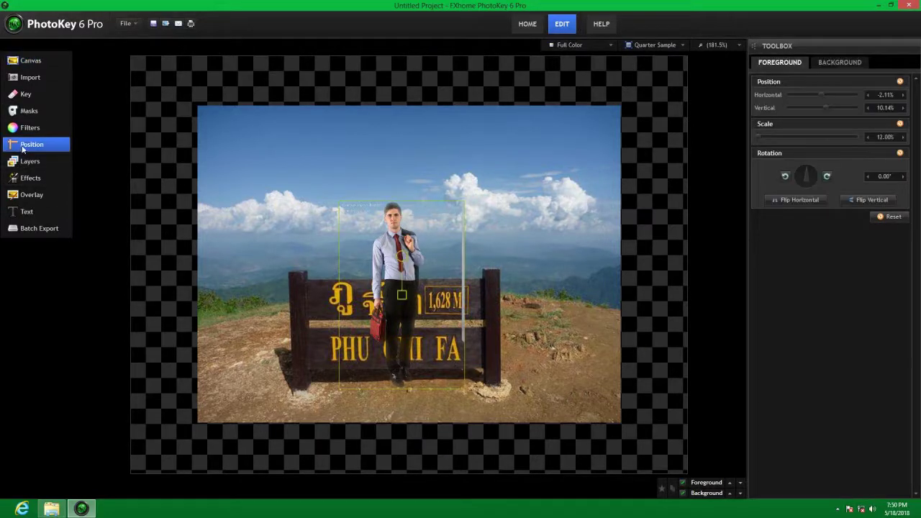
pyautogui.click(839, 62)
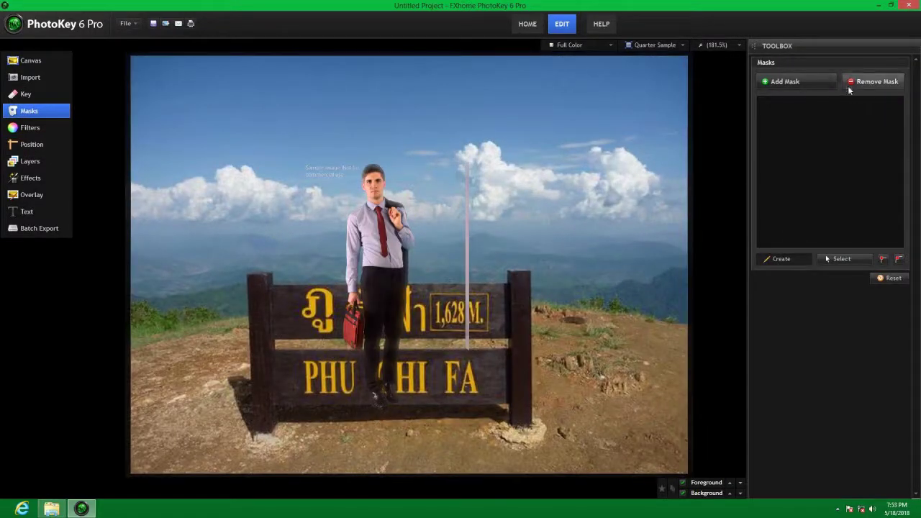
# Add a Remove Alpha mask around the part of the man that overlaps the sign's upper board
pyautogui.click(795, 79)
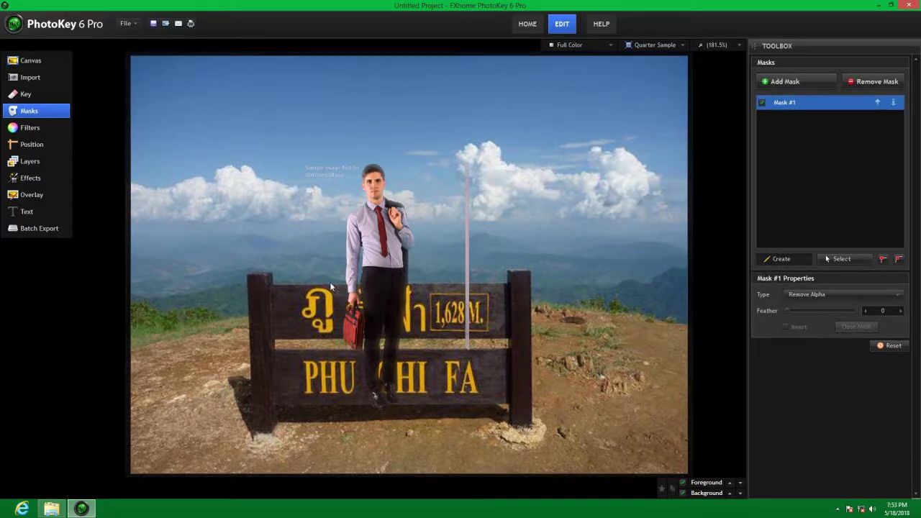
pyautogui.click(408, 282)
pyautogui.click(402, 339)
pyautogui.click(344, 285)
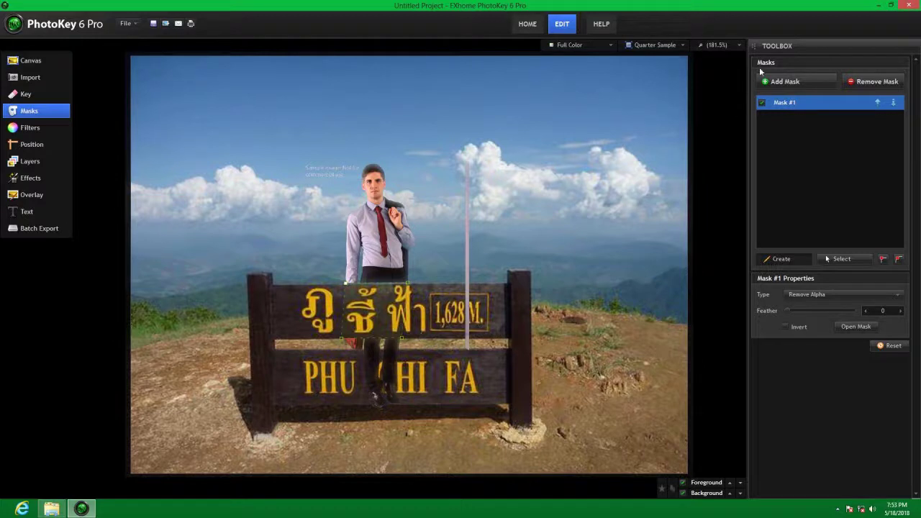
# Add a second four-point Remove Alpha mask around the man's lower legs over the PHU CHI FA board
pyautogui.click(780, 82)
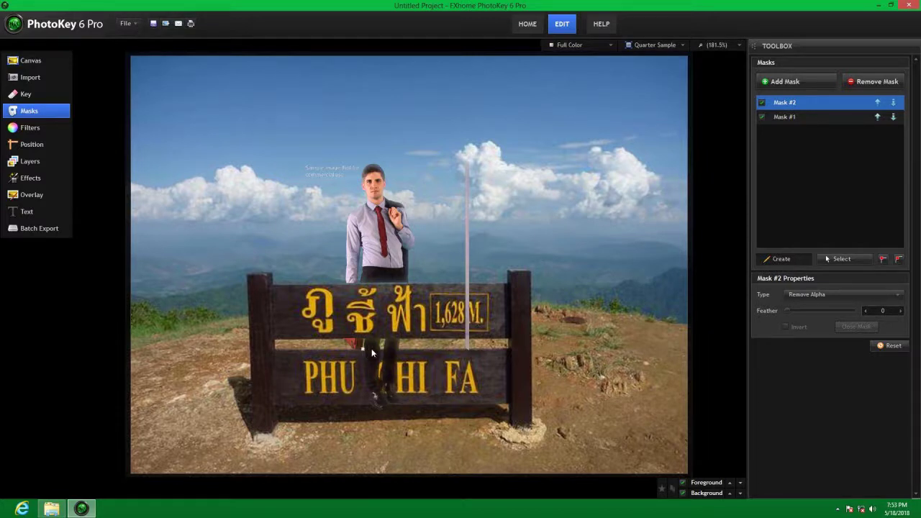
pyautogui.click(397, 349)
pyautogui.click(400, 406)
pyautogui.click(366, 403)
pyautogui.click(362, 348)
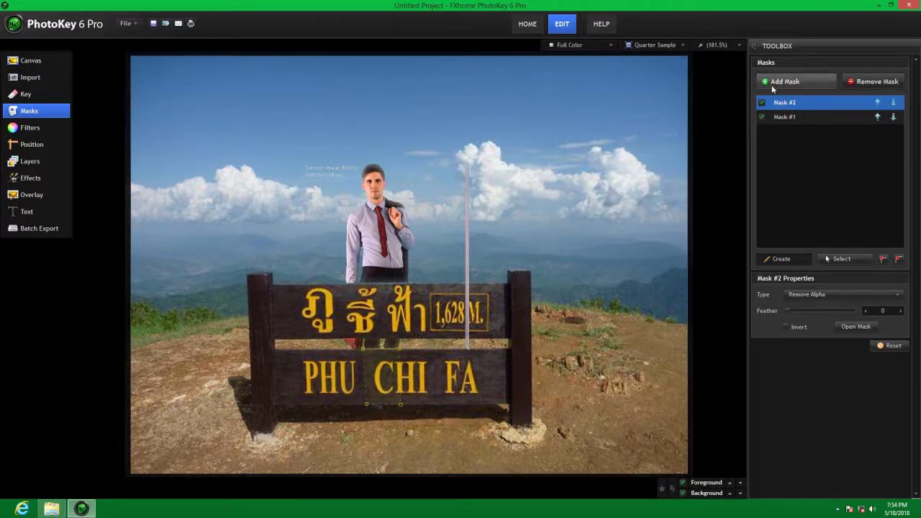
# Try a feather of 20 on the upper-board mask and reset it to 0
pyautogui.click(30, 128)
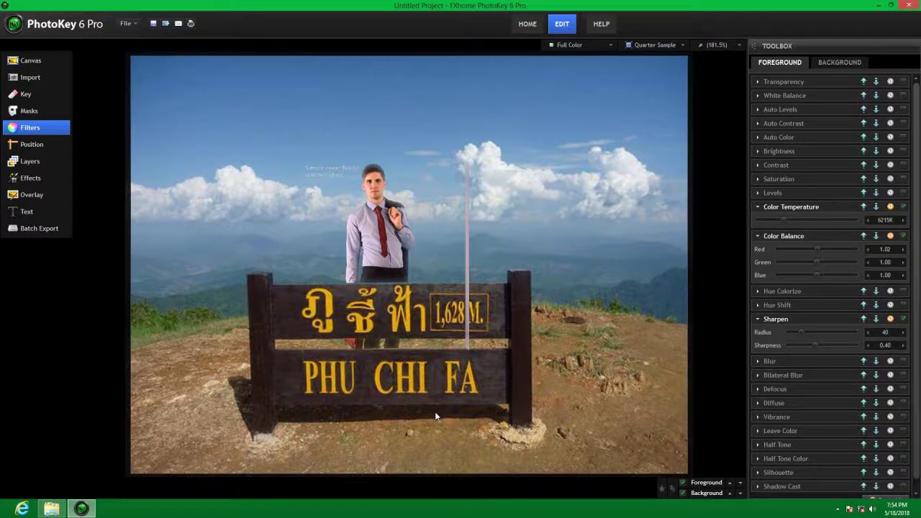
pyautogui.click(36, 115)
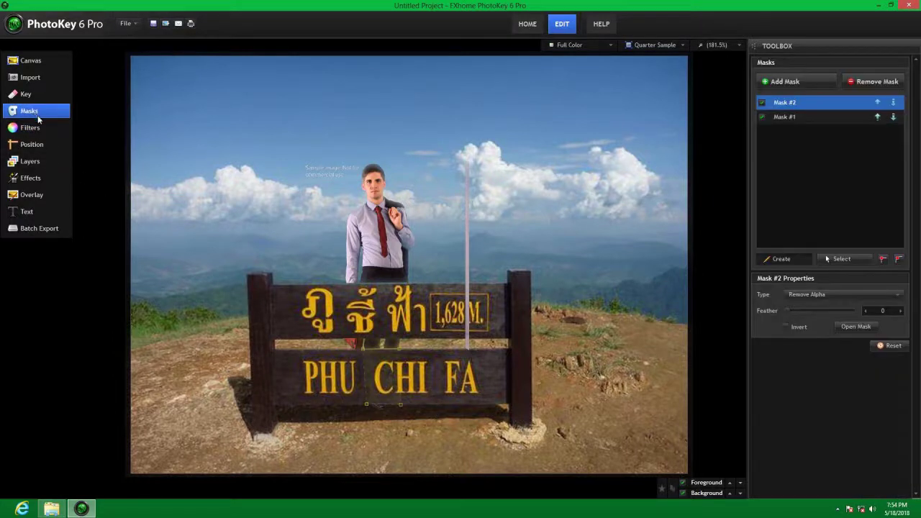
pyautogui.click(802, 118)
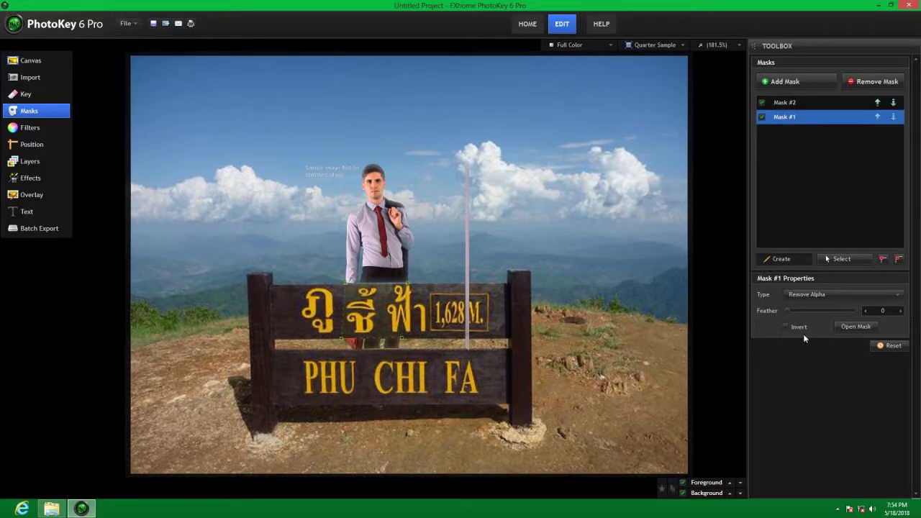
pyautogui.moveTo(787, 309); pyautogui.dragTo(792, 308)
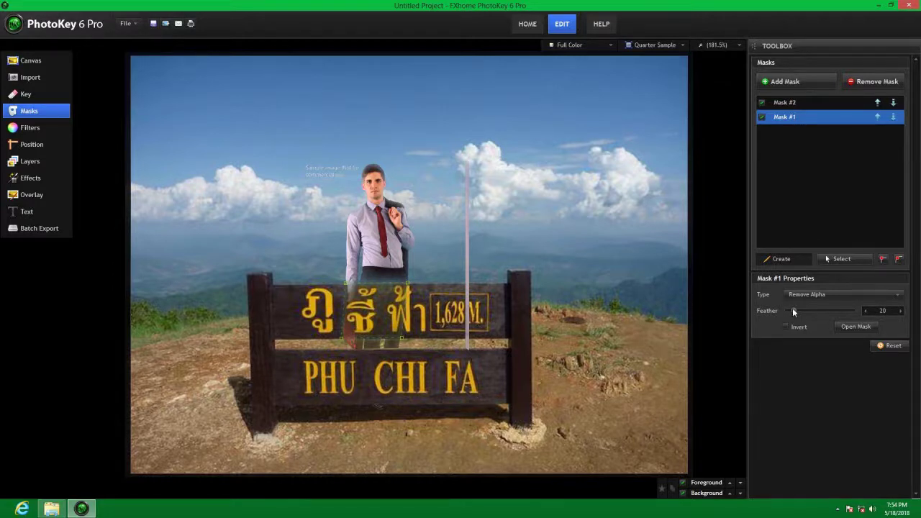
pyautogui.moveTo(793, 309)
pyautogui.mouseDown()
pyautogui.moveTo(839, 310)
pyautogui.moveTo(787, 313)
pyautogui.mouseUp()
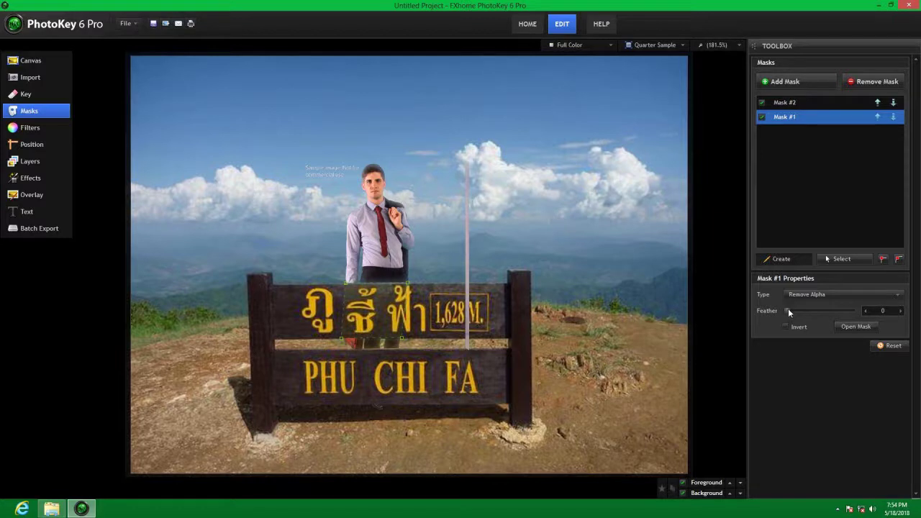
# Try the Retain Alpha type on the upper-board mask and switch it back to Remove Alpha
pyautogui.click(900, 311)
pyautogui.click(836, 292)
pyautogui.click(814, 317)
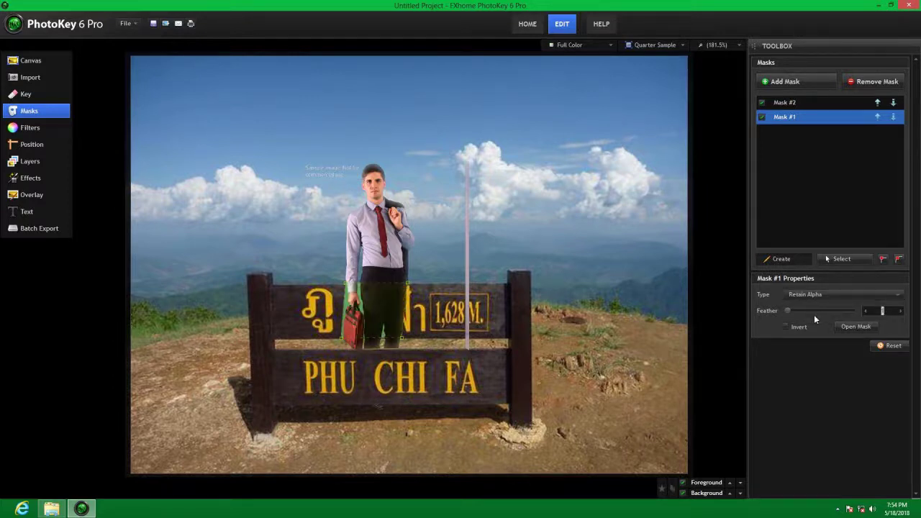
pyautogui.click(826, 293)
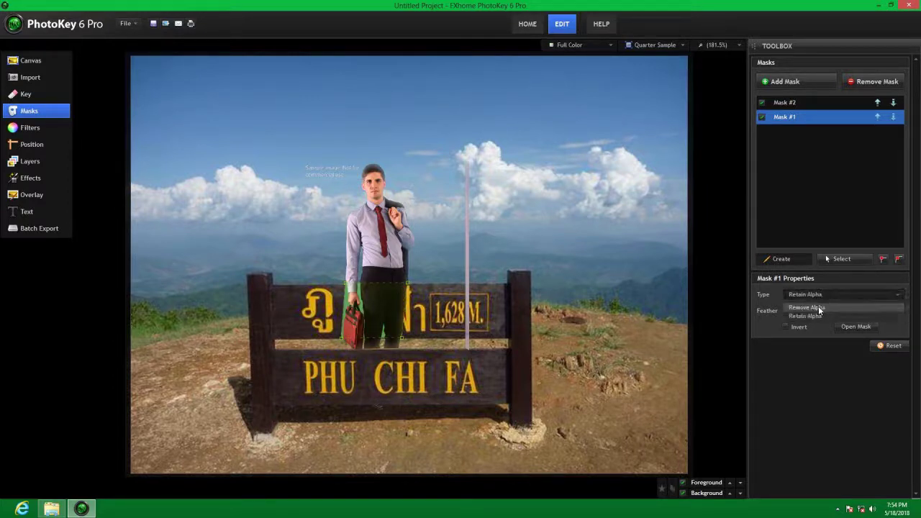
pyautogui.click(820, 307)
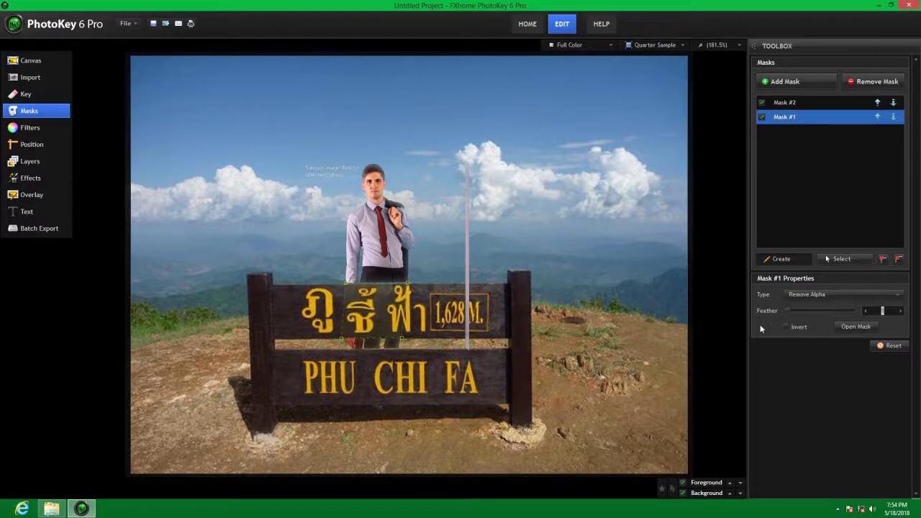
pyautogui.click(795, 104)
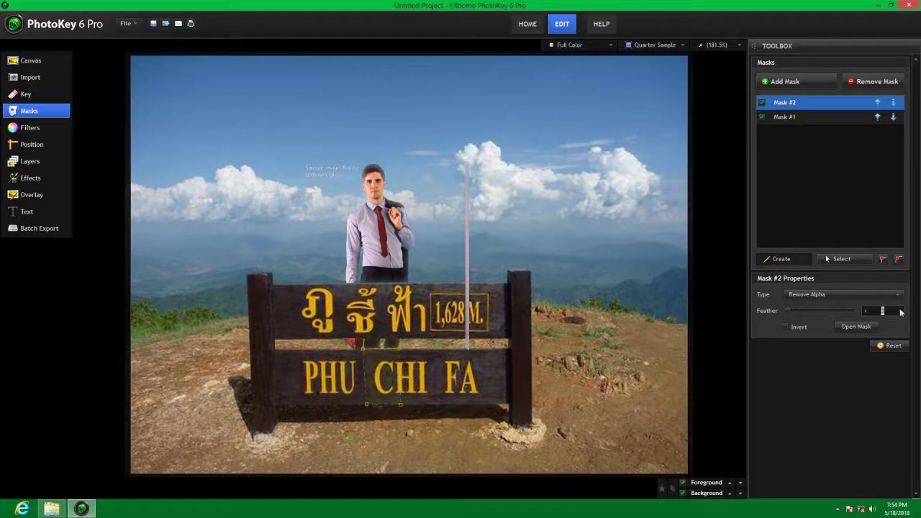
pyautogui.click(791, 119)
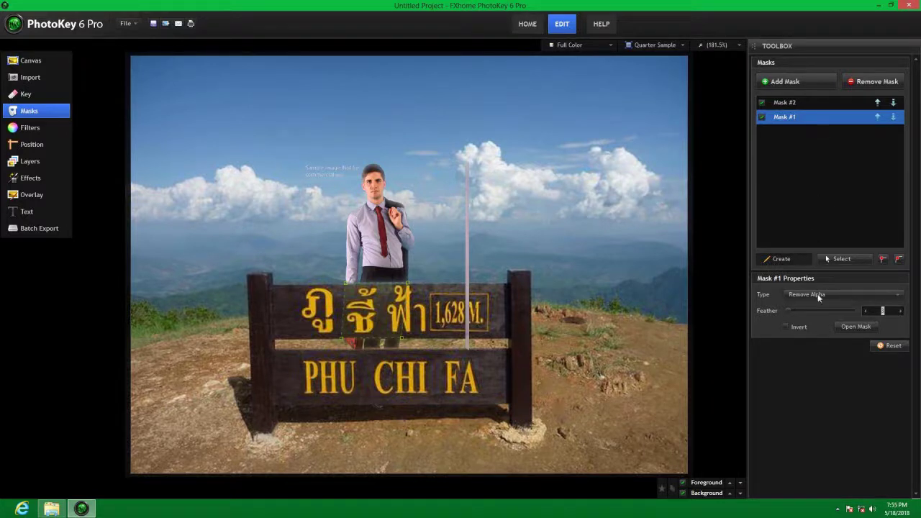
pyautogui.click(27, 94)
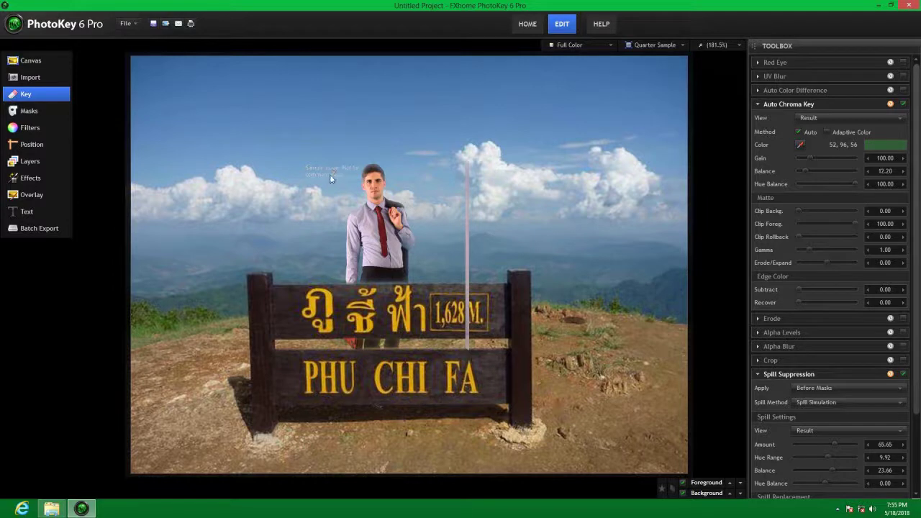
# Add a Remove Alpha mask around the sample-image watermark text beside the man's head to hide it
pyautogui.click(29, 110)
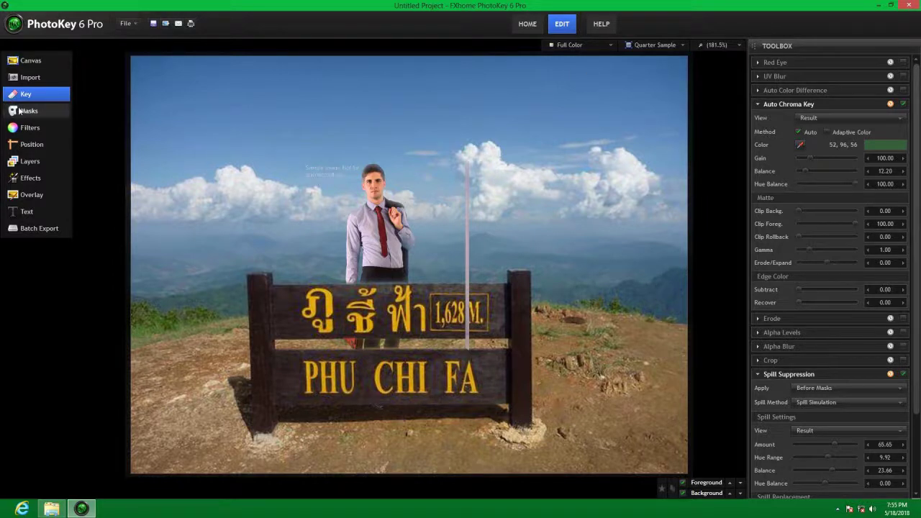
pyautogui.click(789, 80)
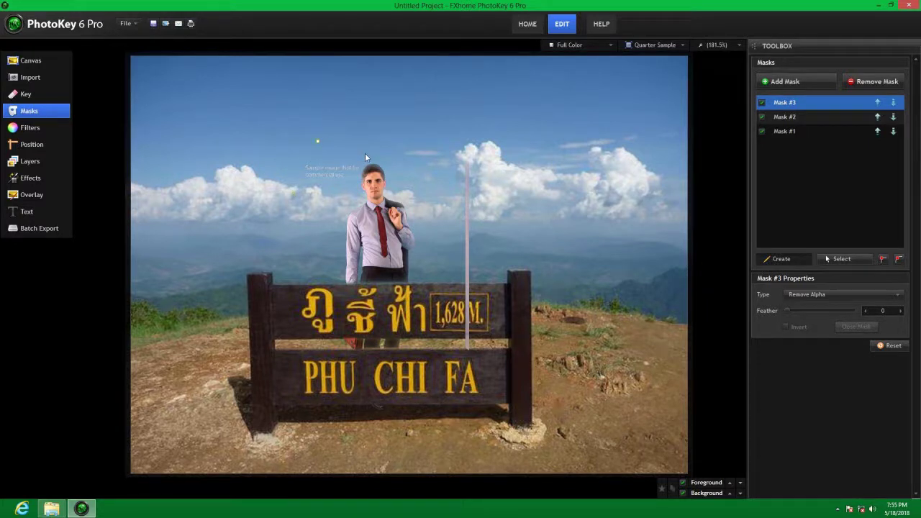
pyautogui.click(295, 195)
pyautogui.click(351, 193)
pyautogui.click(295, 194)
pyautogui.moveTo(296, 155); pyautogui.dragTo(314, 201)
# Add a four-point Remove Alpha mask around the light vertical line beside the man to hide it
pyautogui.click(787, 83)
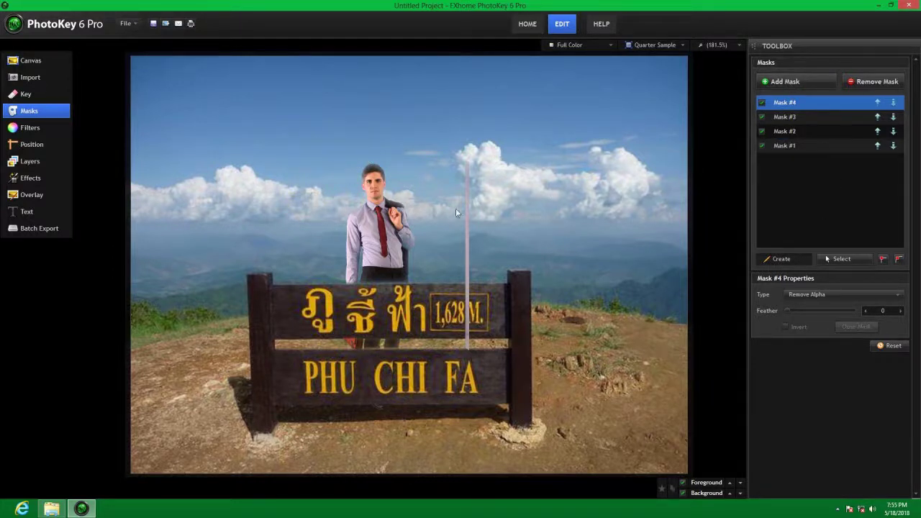
pyautogui.click(448, 155)
pyautogui.click(485, 362)
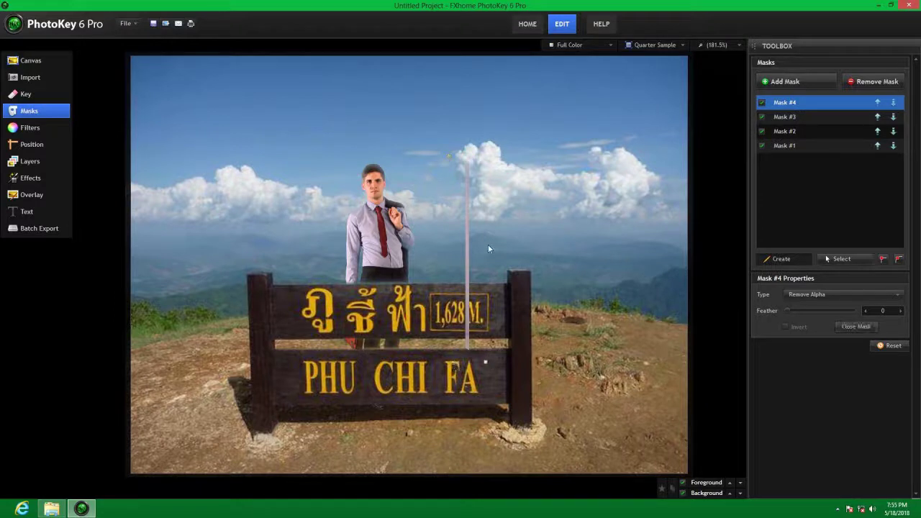
pyautogui.click(449, 156)
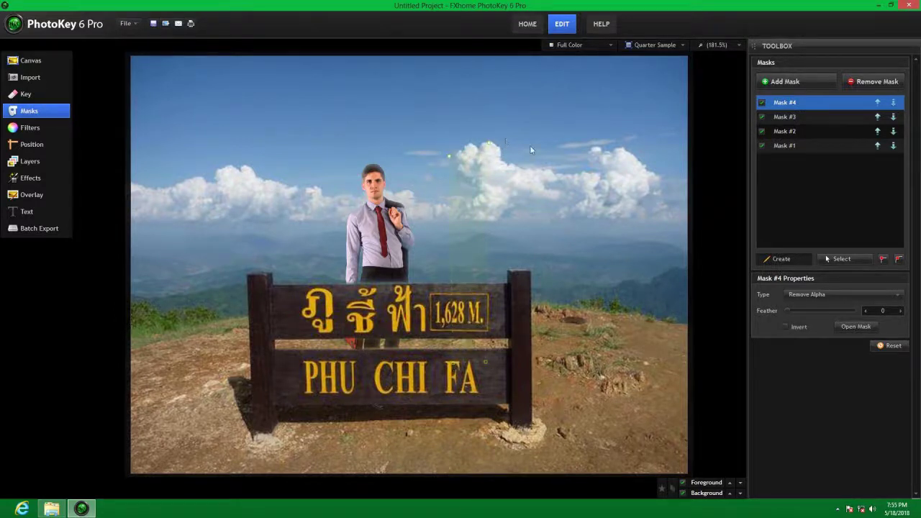
# Export the selected composite as a JPG at quality 100 to the Desktop folder
pyautogui.click(23, 128)
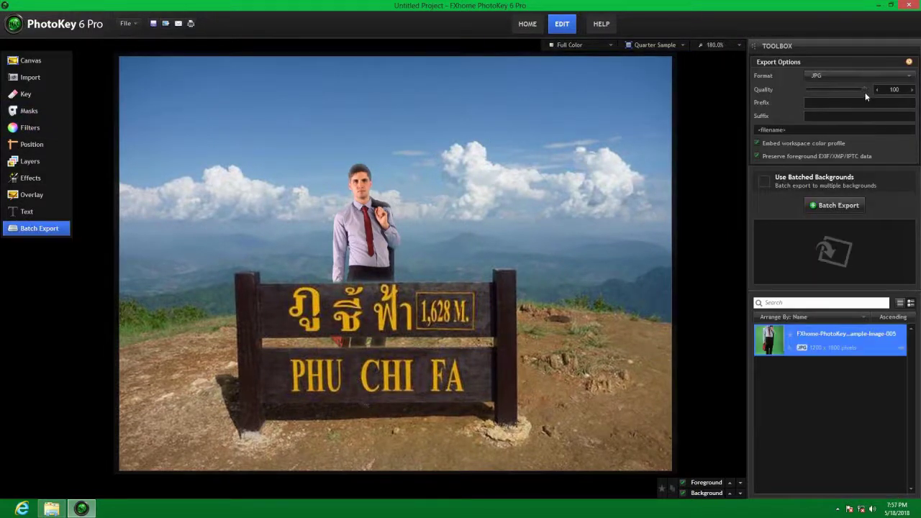
pyautogui.moveTo(865, 89); pyautogui.dragTo(819, 91)
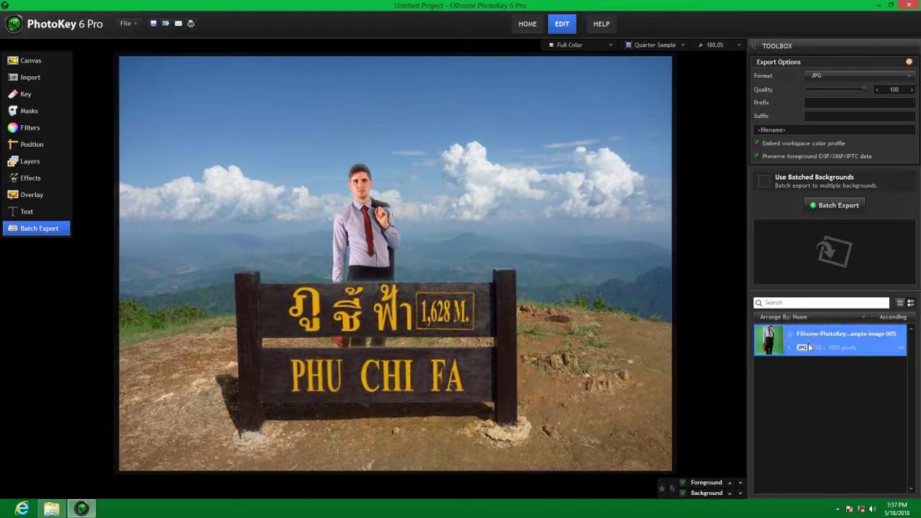
pyautogui.moveTo(818, 338)
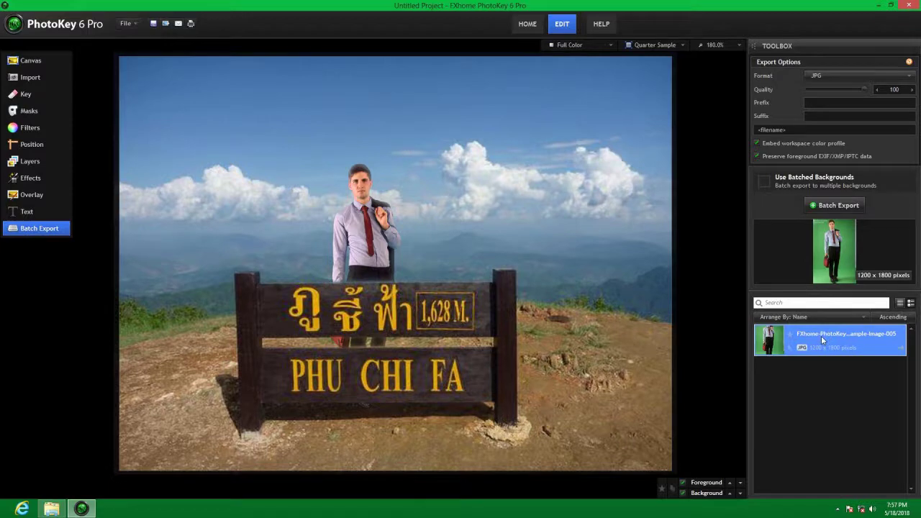
pyautogui.rightClick(820, 335)
pyautogui.click(851, 344)
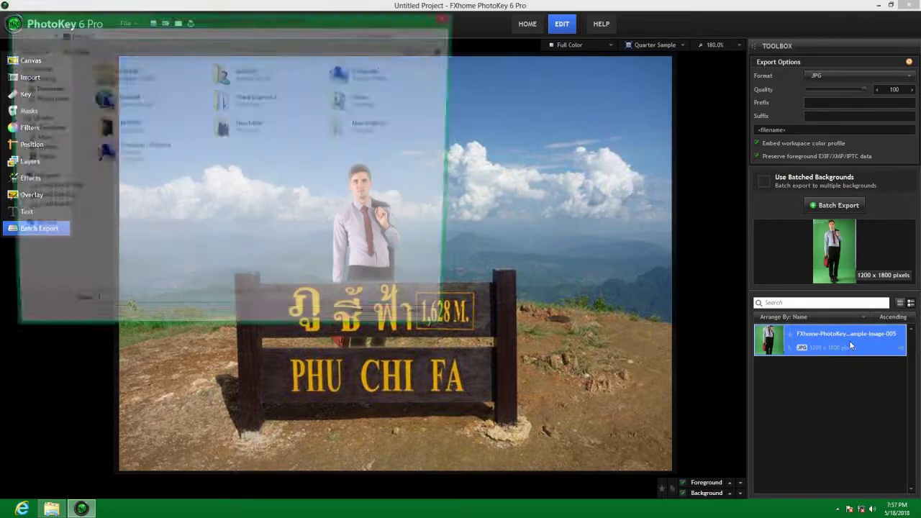
pyautogui.click(37, 78)
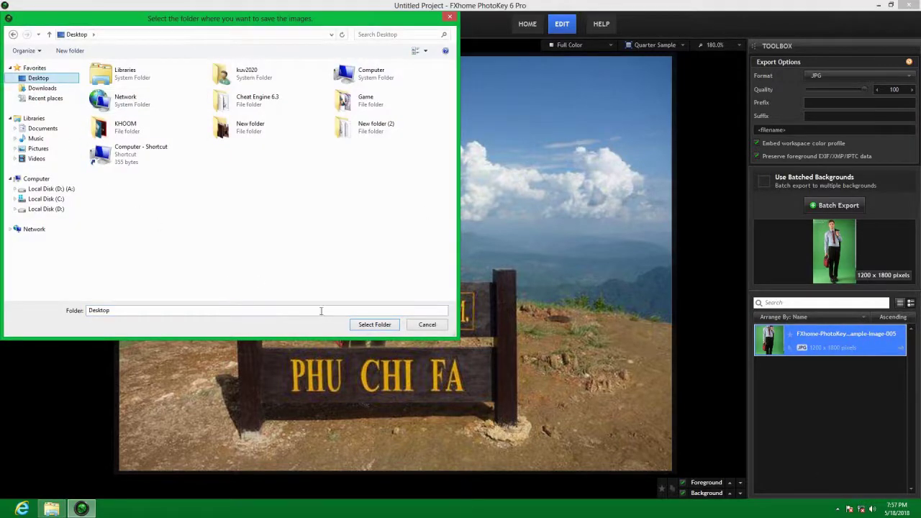
pyautogui.click(375, 325)
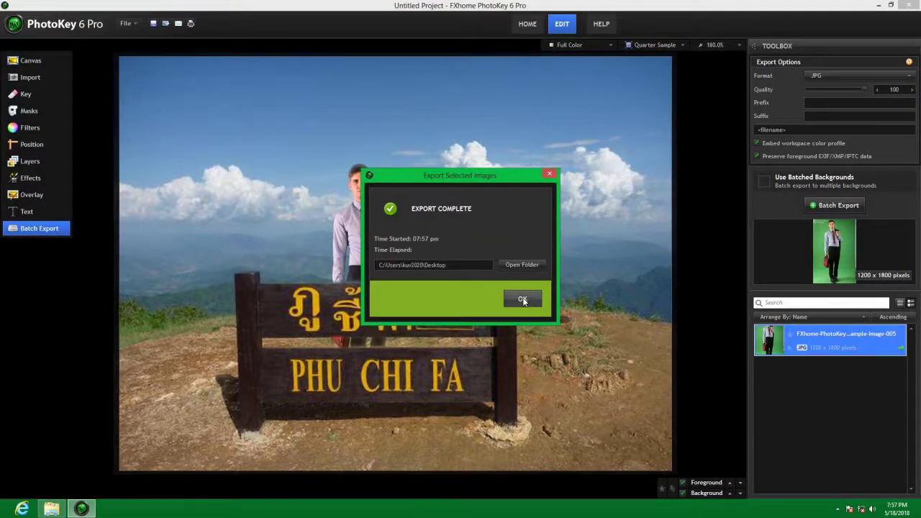
pyautogui.click(541, 297)
# Close the installer folder window and view the exported FXhome-PhotoKey6-Sample-Image-005 picture enlarged in Windows Photo Viewer
pyautogui.click(879, 5)
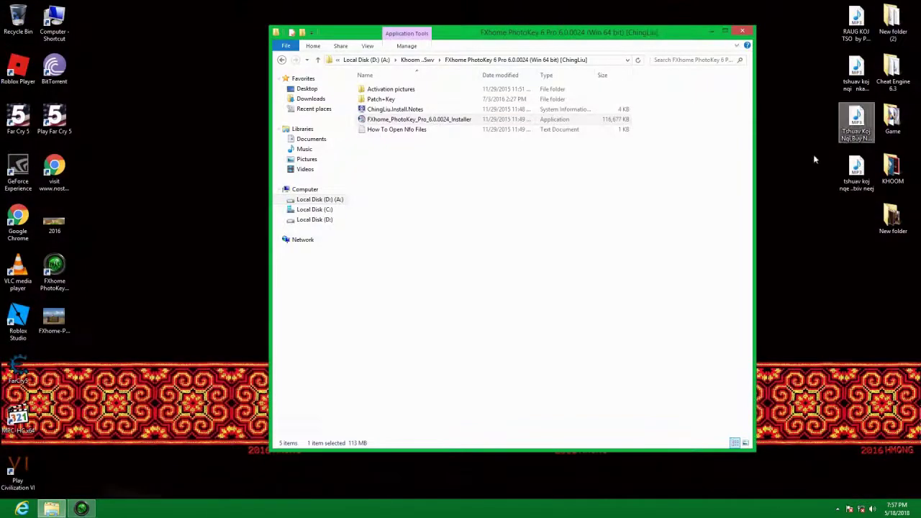
pyautogui.click(742, 31)
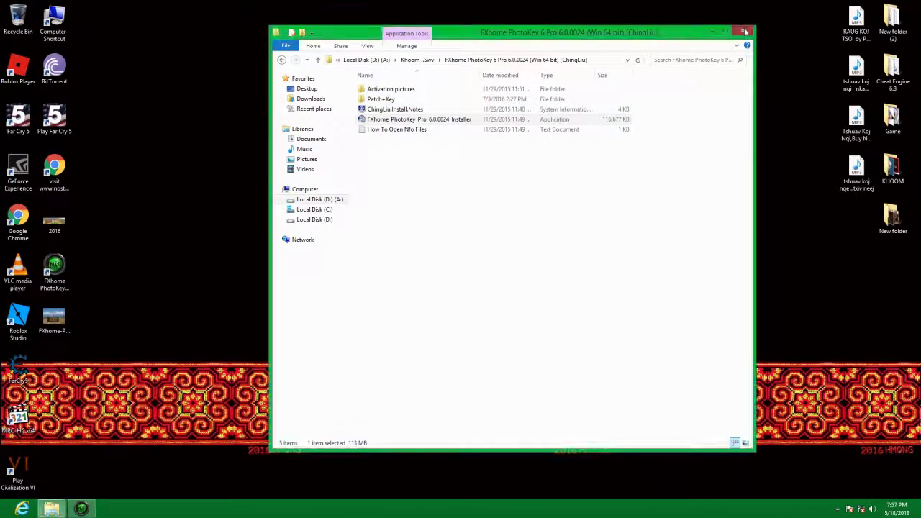
pyautogui.doubleClick(54, 320)
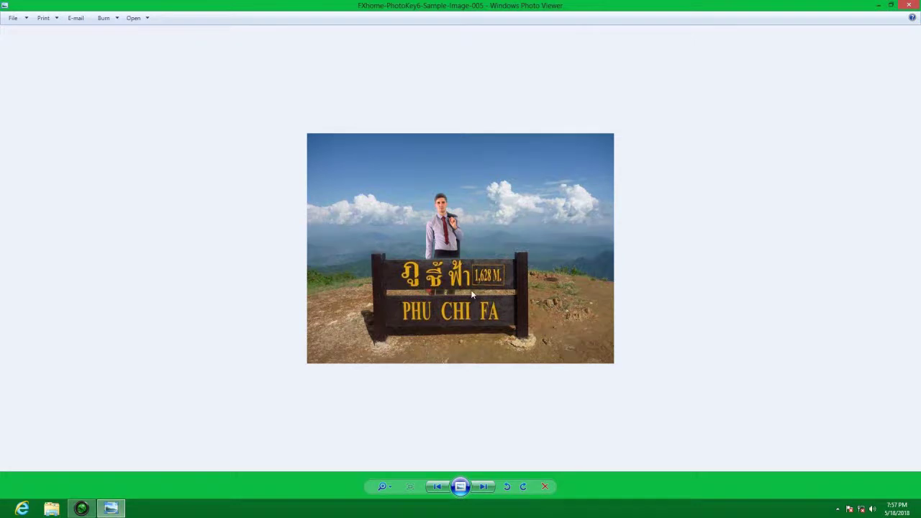
pyautogui.scroll(2, 471, 300)
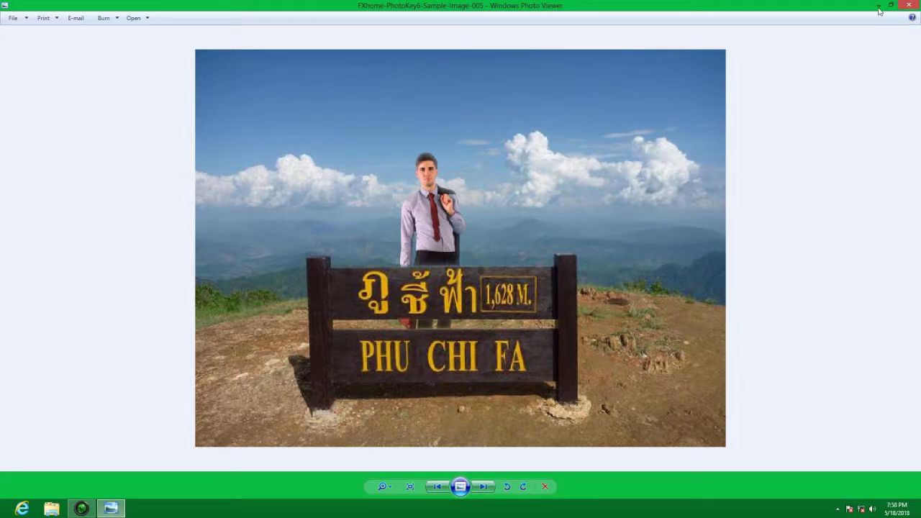
pyautogui.click(909, 5)
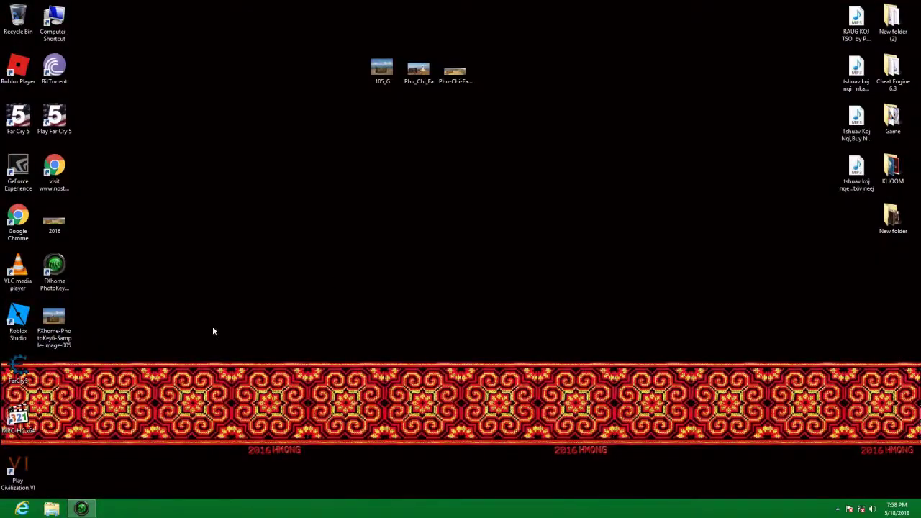
# Return to PhotoKey 6 Pro, import Phu-Chi-Fa-02 from the Desktop as a background, and use it in the composite
pyautogui.click(80, 507)
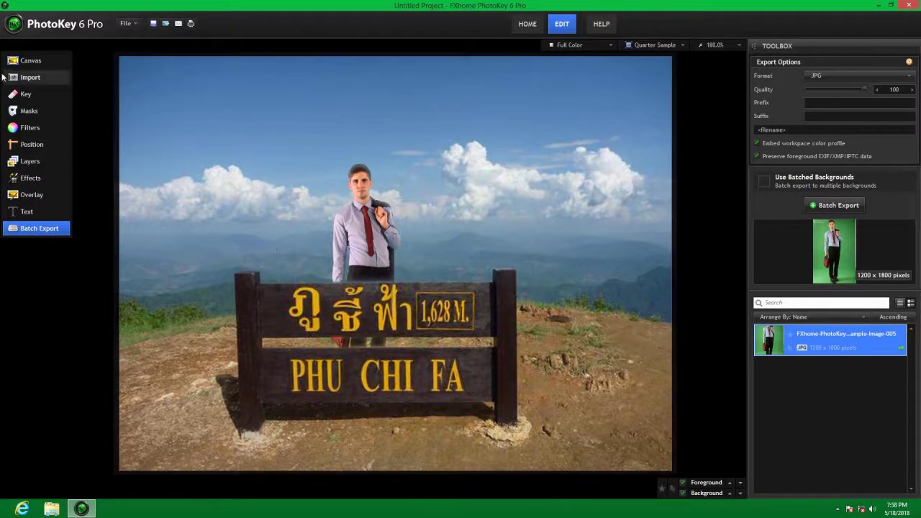
pyautogui.click(33, 61)
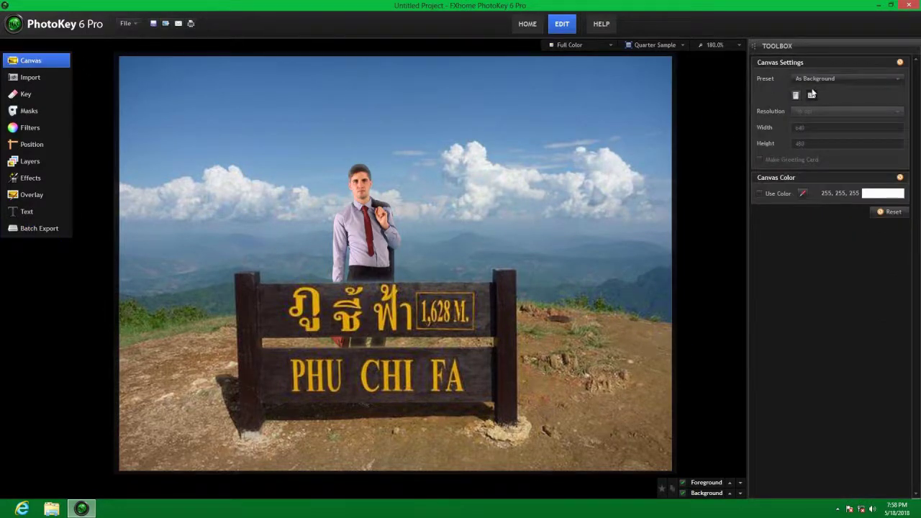
pyautogui.click(36, 80)
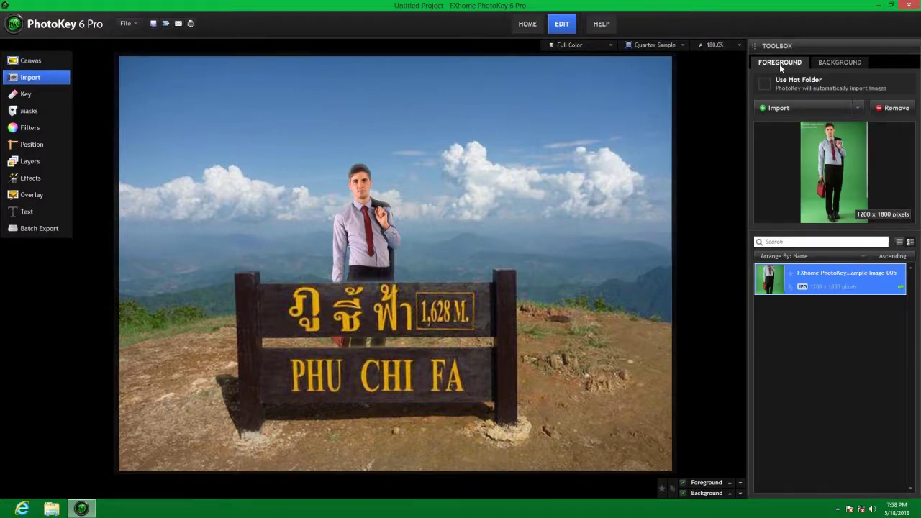
pyautogui.click(822, 63)
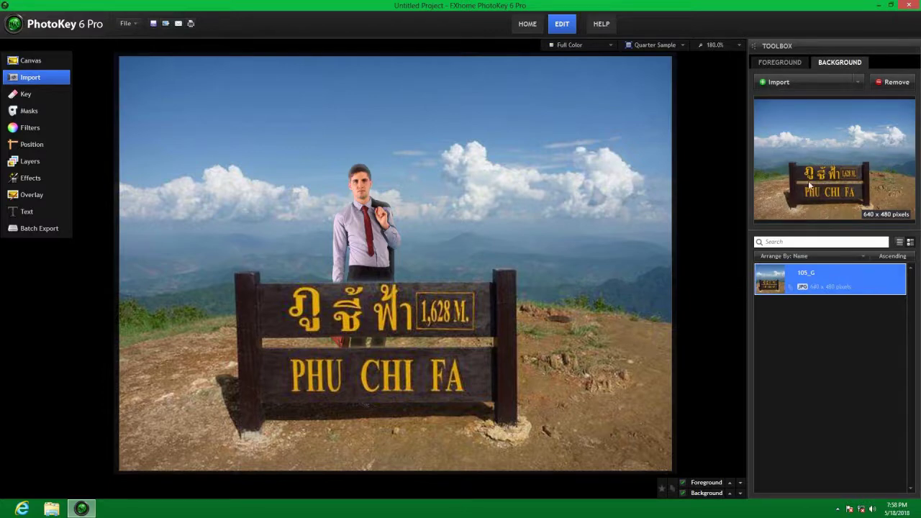
pyautogui.click(772, 82)
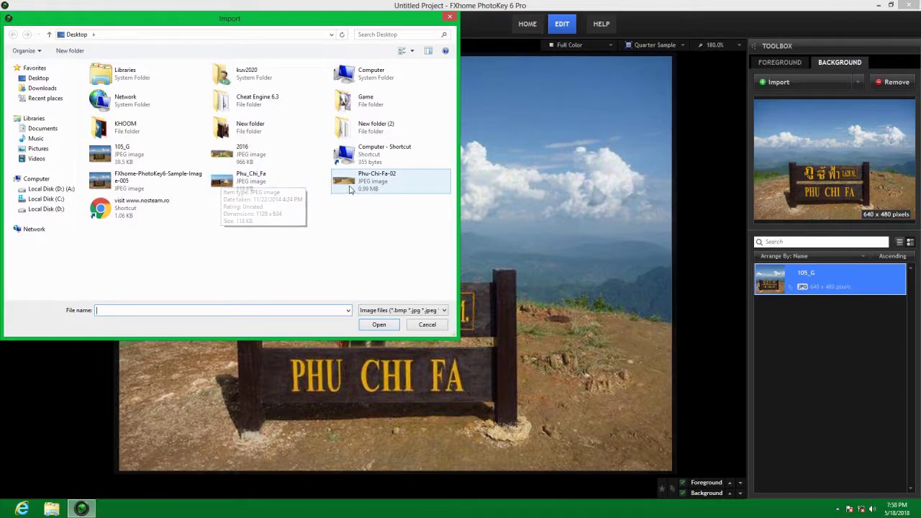
pyautogui.click(350, 183)
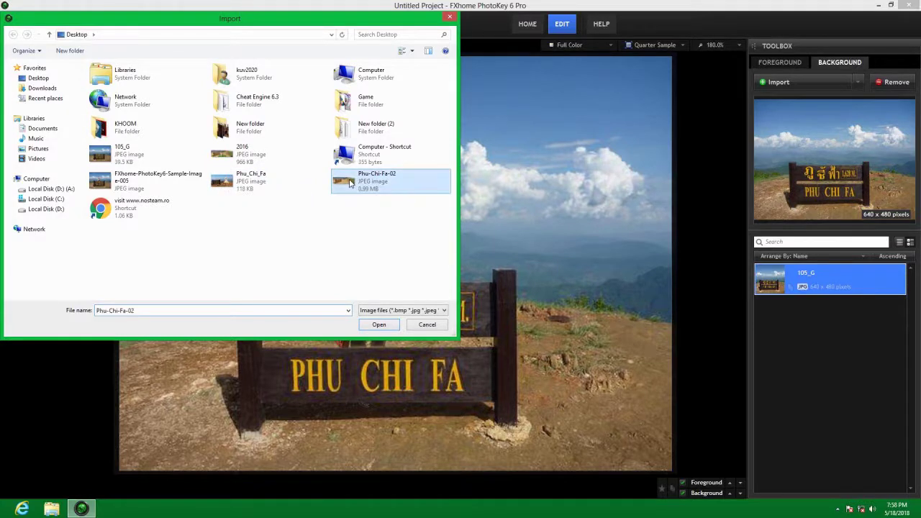
pyautogui.click(387, 325)
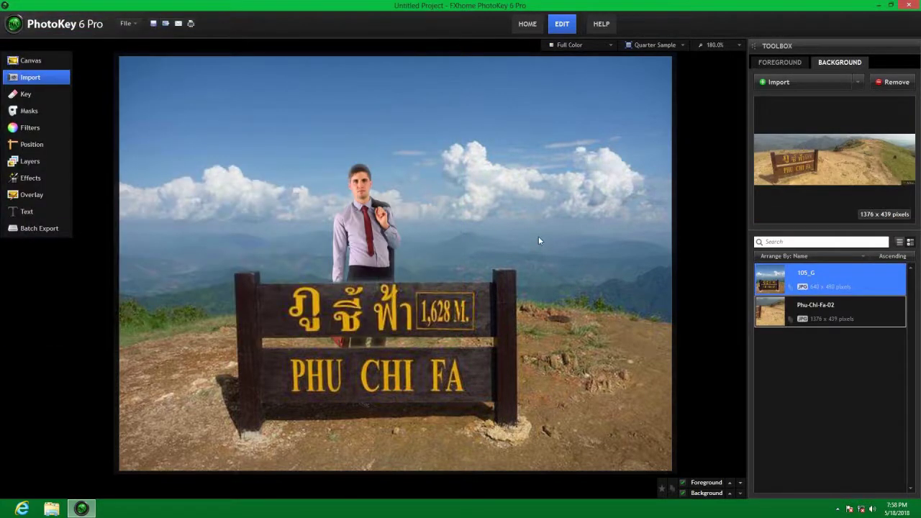
pyautogui.click(822, 311)
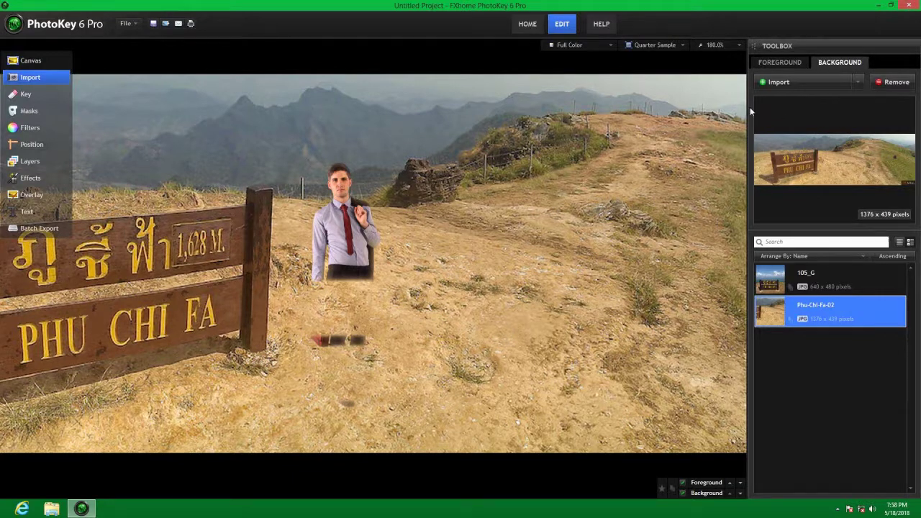
# Replace the As Background canvas preset with a format taller than the panoramic landscape
pyautogui.moveTo(482, 189); pyautogui.dragTo(526, 186)
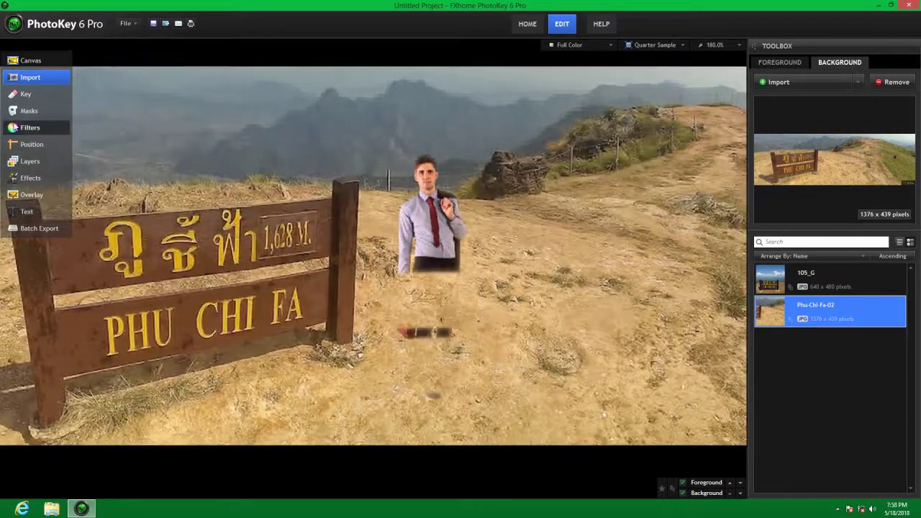
pyautogui.click(40, 64)
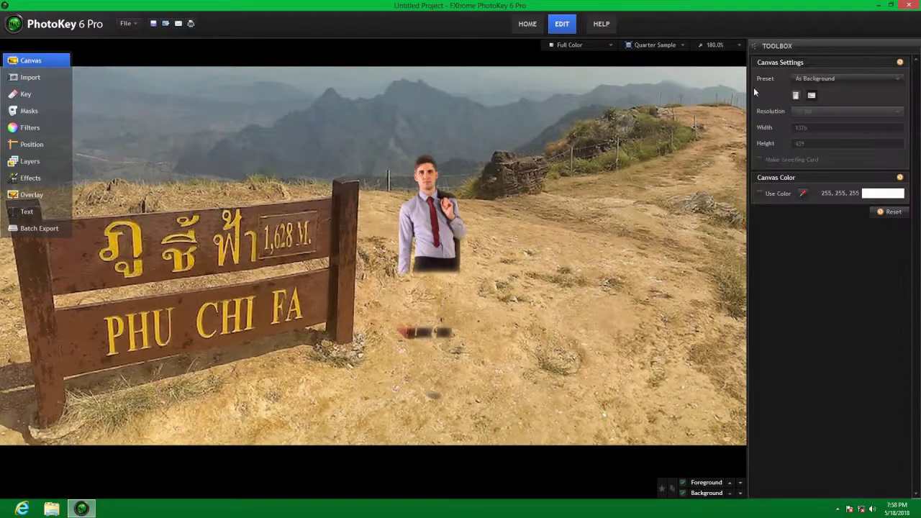
pyautogui.click(811, 80)
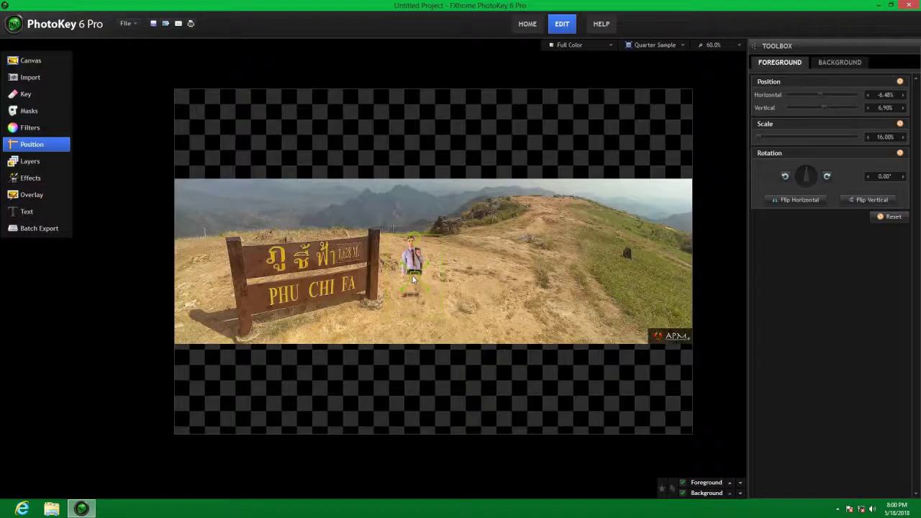
# Scale the foreground man up to 48% over the new landscape
pyautogui.scroll(-4, 413, 276)
pyautogui.scroll(20, 413, 275)
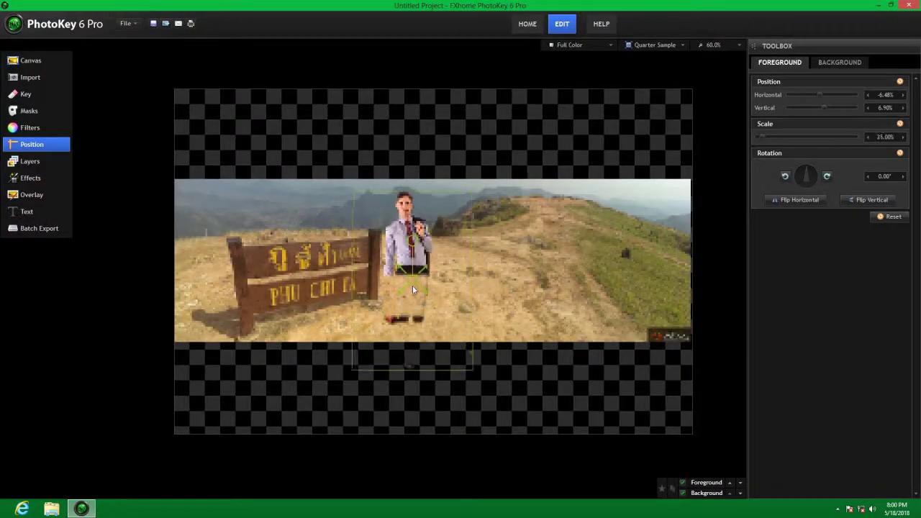
pyautogui.scroll(-5, 416, 290)
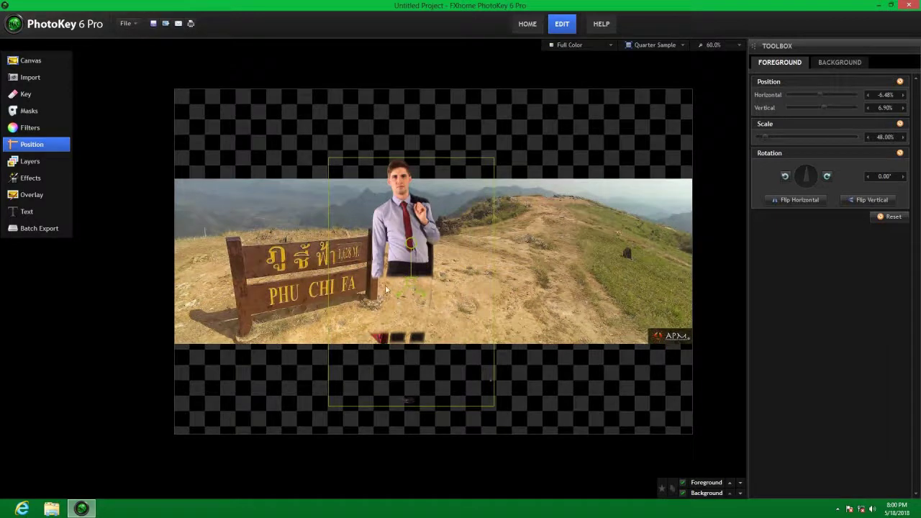
# Remove all four masks from the foreground to bring back the man's full figure
pyautogui.click(28, 111)
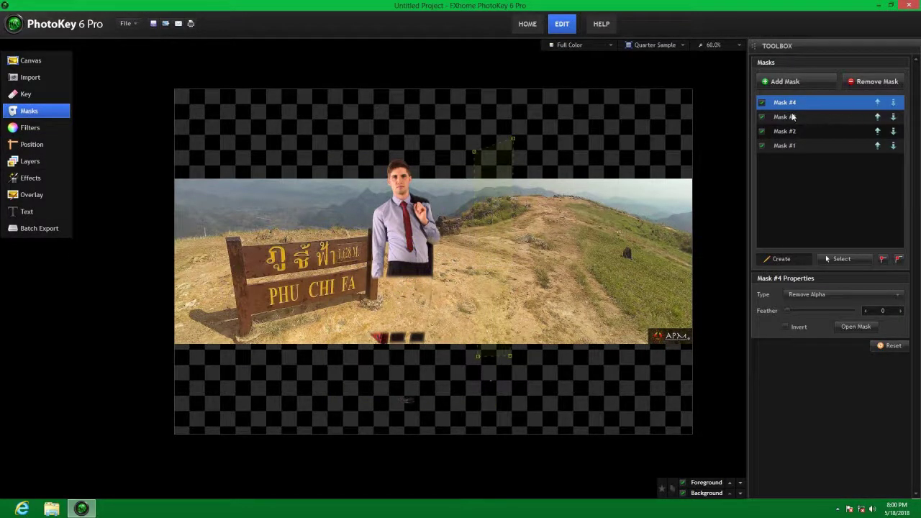
pyautogui.click(873, 83)
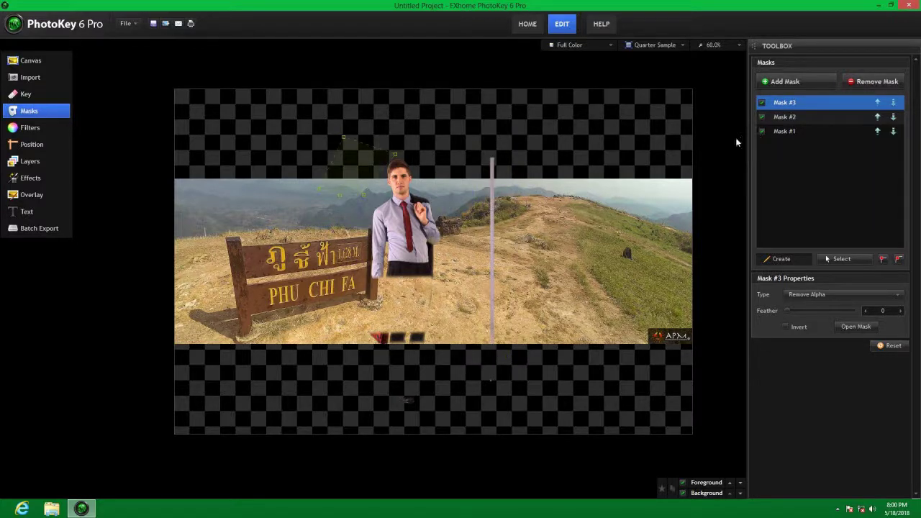
pyautogui.click(875, 82)
pyautogui.click(876, 82)
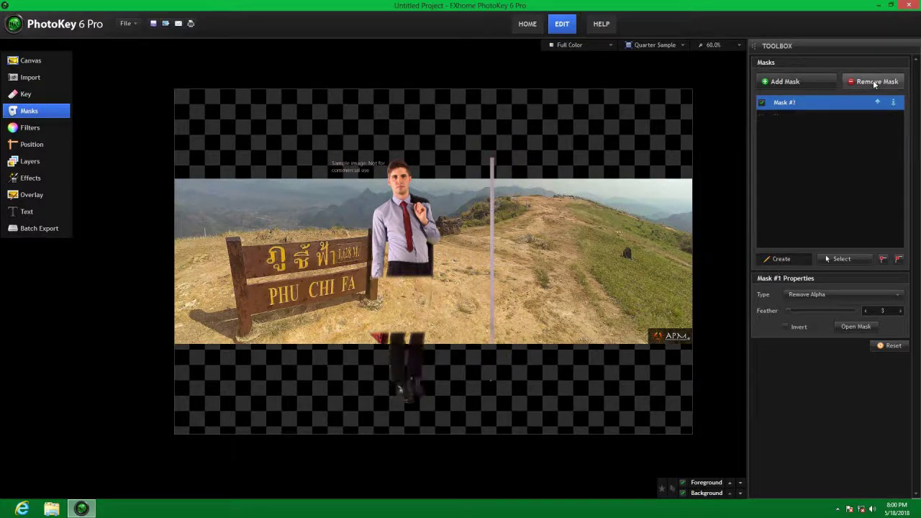
pyautogui.click(874, 83)
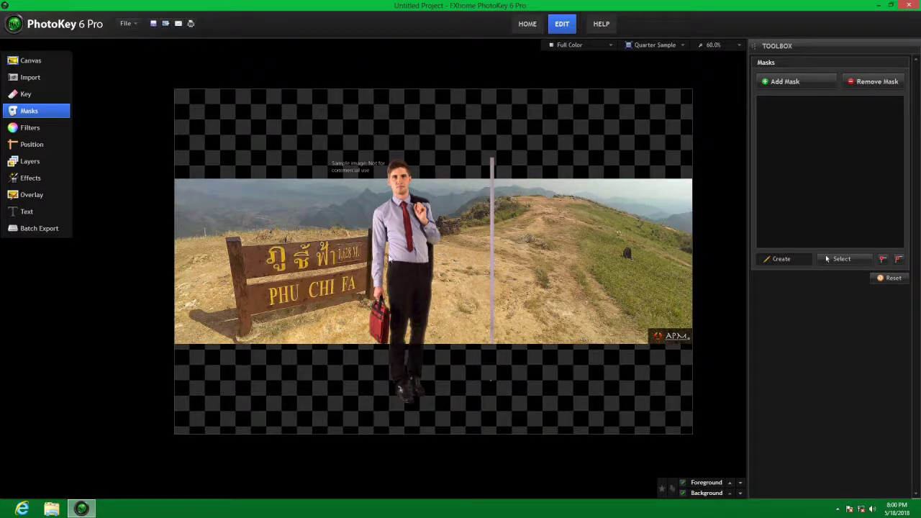
# Scale the full-length man down to slightly below 26% and place him in front of the PHU CHI FA sign
pyautogui.click(31, 144)
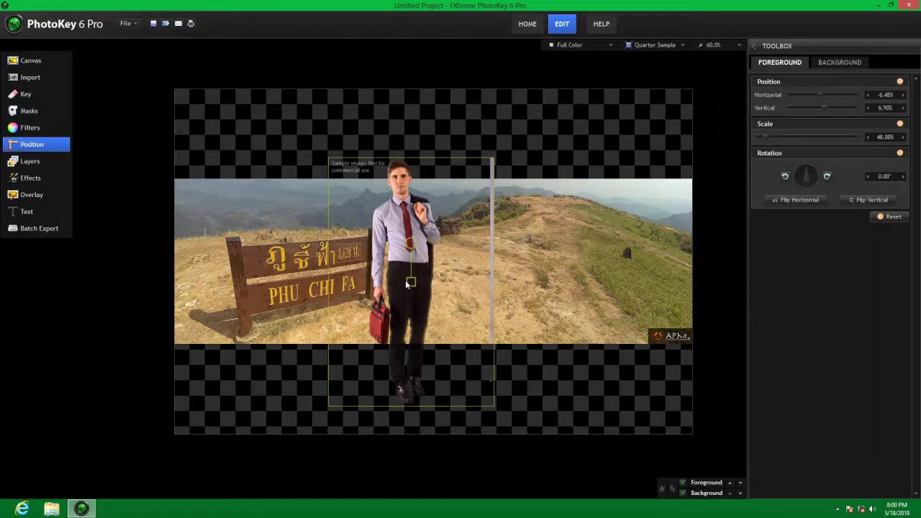
pyautogui.scroll(-4, 408, 283)
pyautogui.scroll(-10, 409, 284)
pyautogui.moveTo(400, 258); pyautogui.dragTo(315, 238)
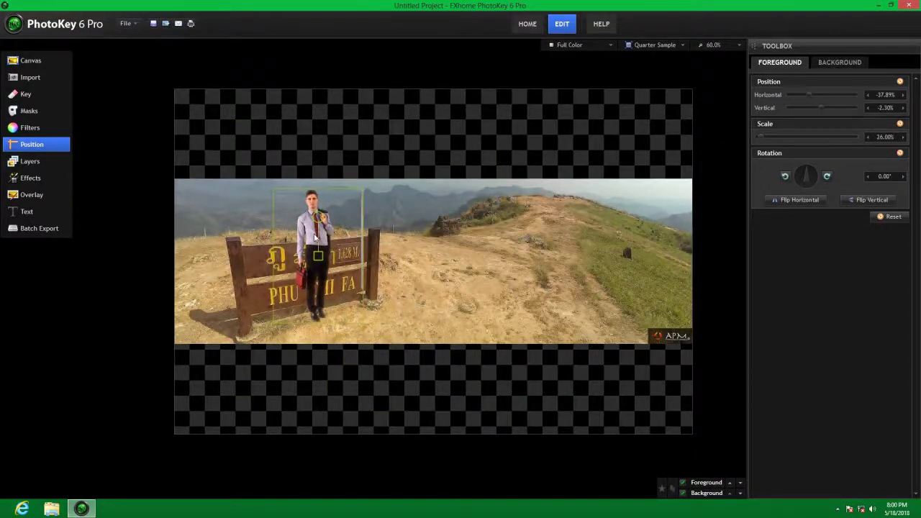
pyautogui.scroll(-5, 320, 256)
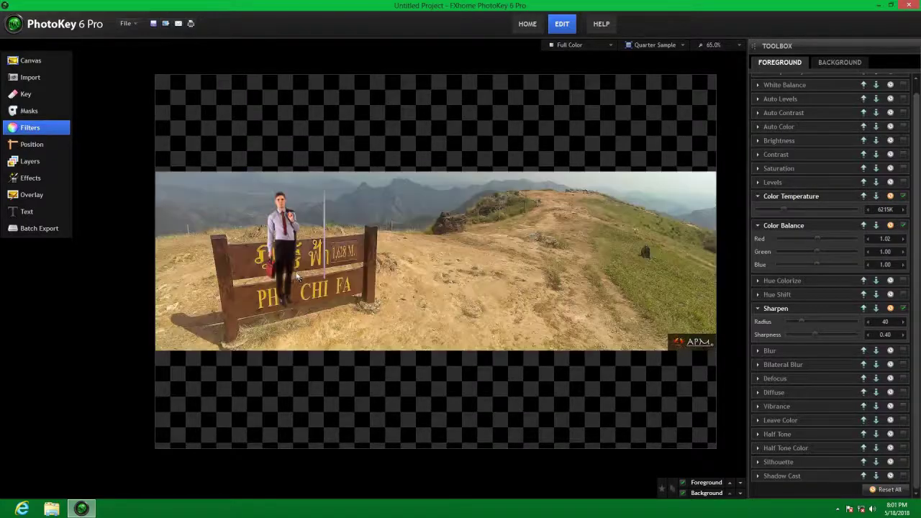
pyautogui.scroll(2, 296, 270)
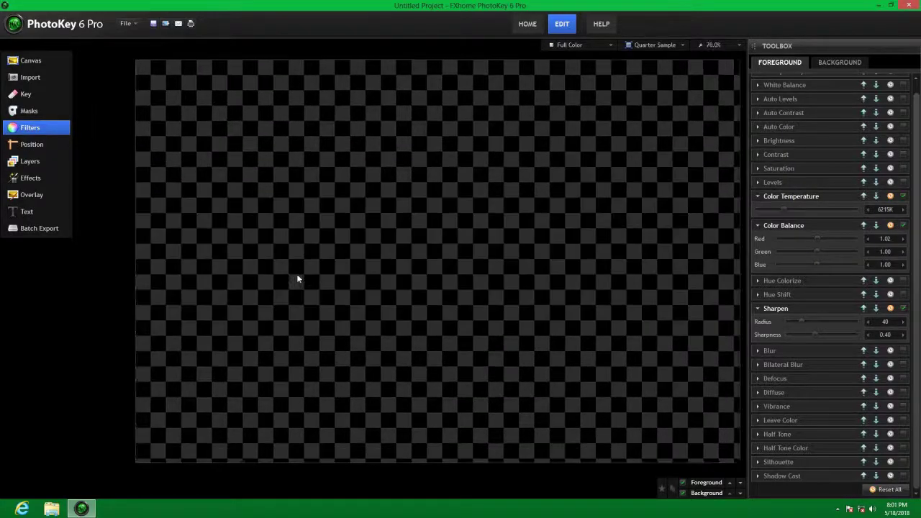
# Add a Remove Alpha mask that hides the man's lower body where it covers the sign's upper board
pyautogui.scroll(1, 294, 279)
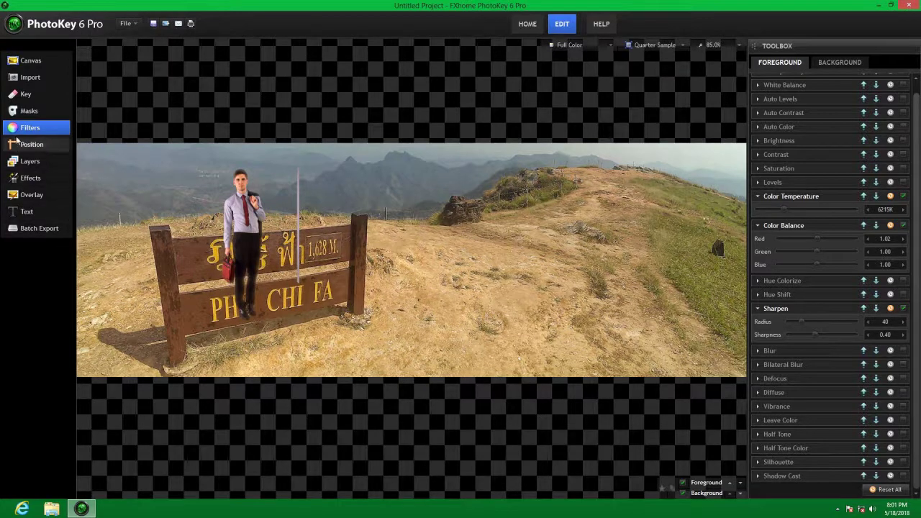
pyautogui.click(30, 112)
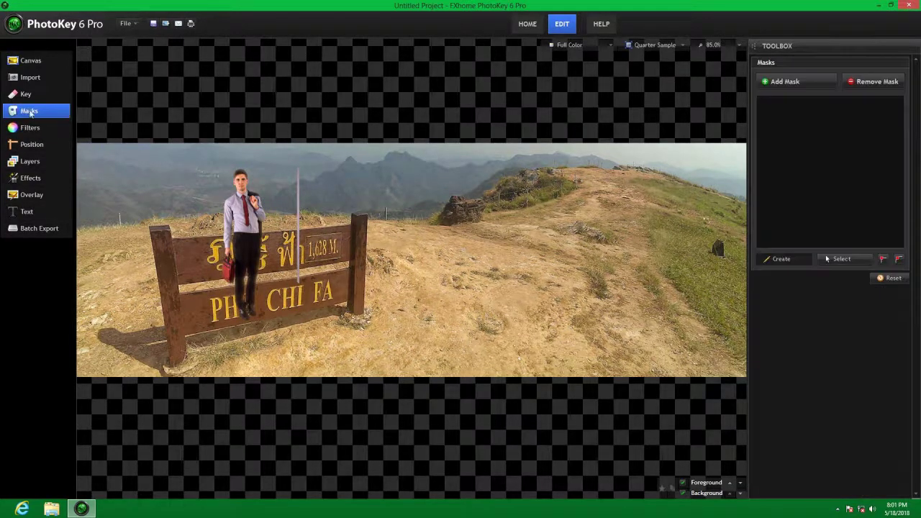
pyautogui.click(790, 85)
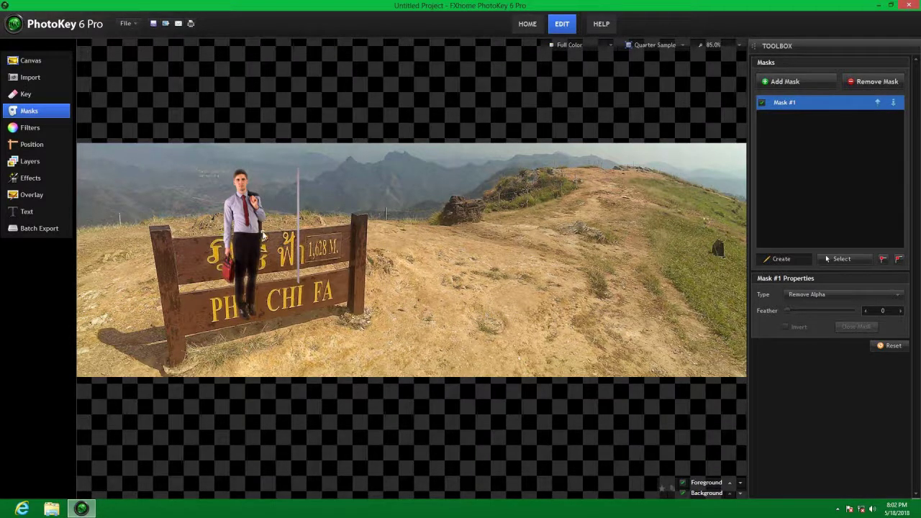
pyautogui.click(259, 277)
pyautogui.click(222, 238)
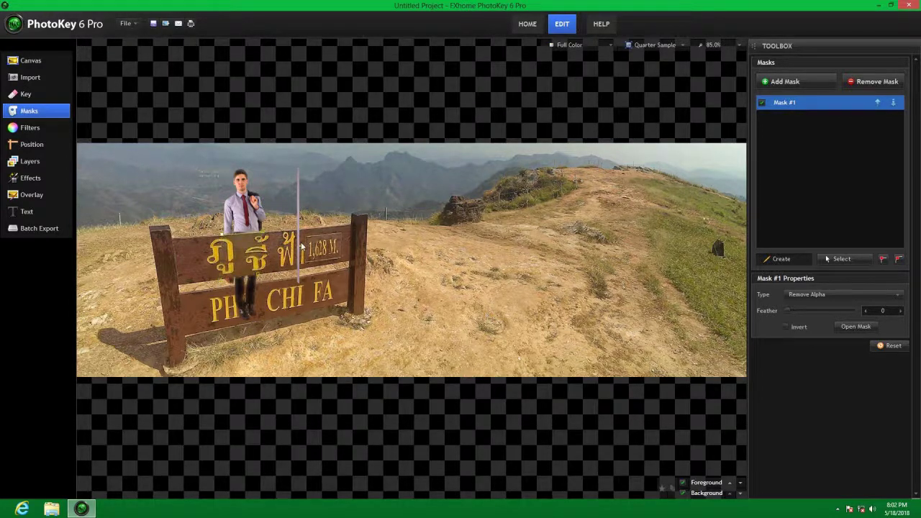
pyautogui.click(900, 311)
# Add a second Remove Alpha mask over the man's legs in front of the PHU CHI FA board
pyautogui.click(794, 82)
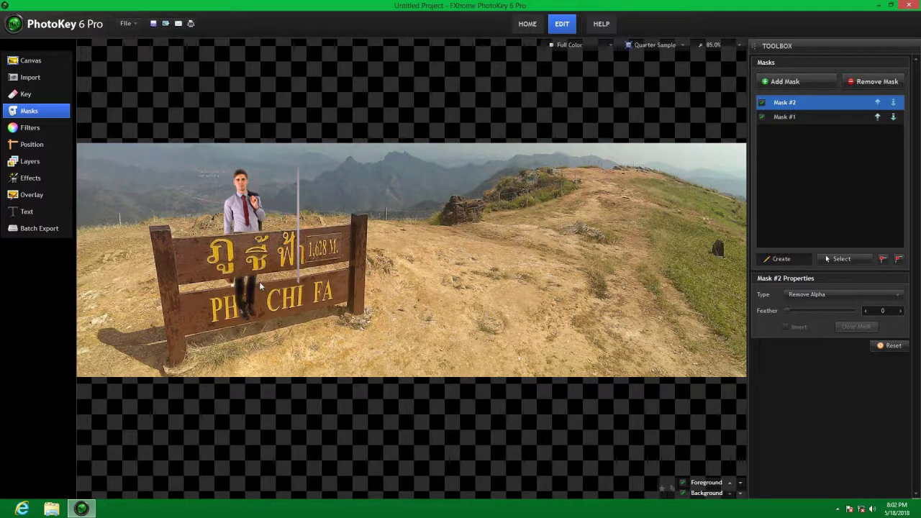
pyautogui.click(263, 325)
pyautogui.click(230, 331)
pyautogui.click(231, 288)
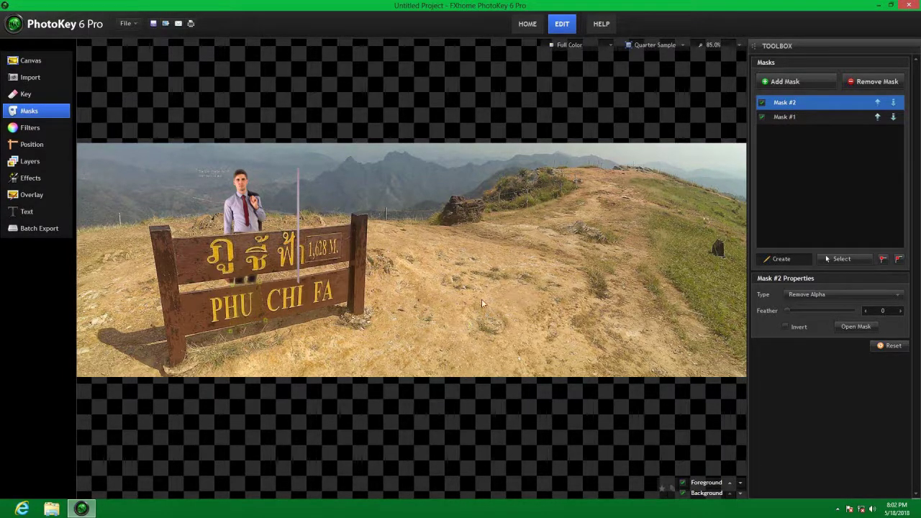
pyautogui.click(23, 128)
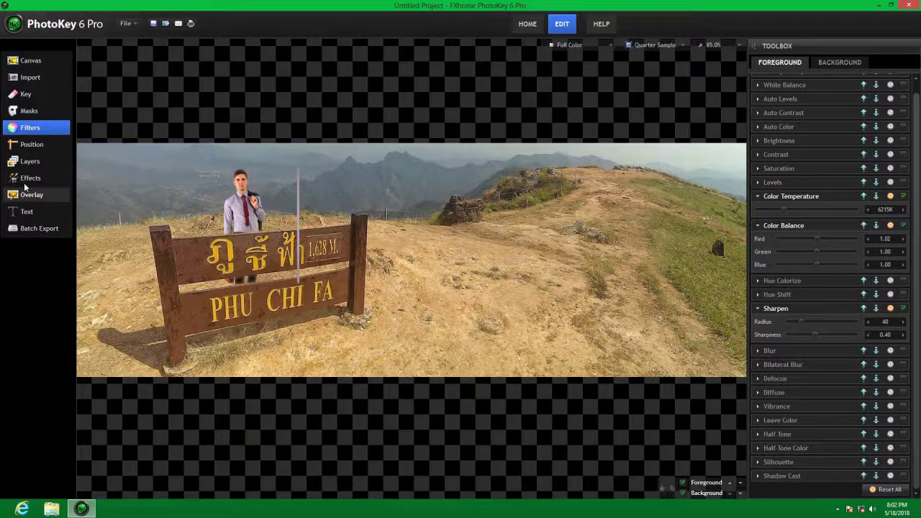
# Add a third Remove Alpha mask around the man to hide the stray vertical line and the faint watermark text
pyautogui.click(26, 110)
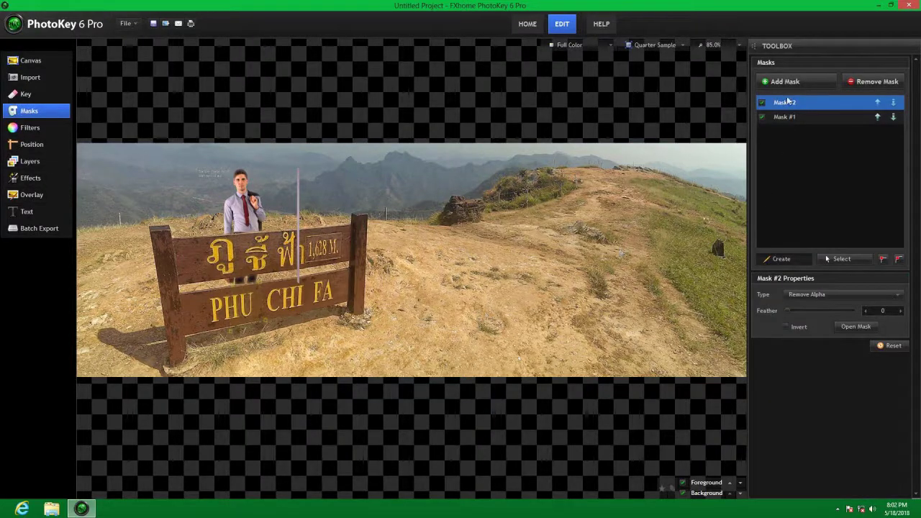
pyautogui.click(806, 117)
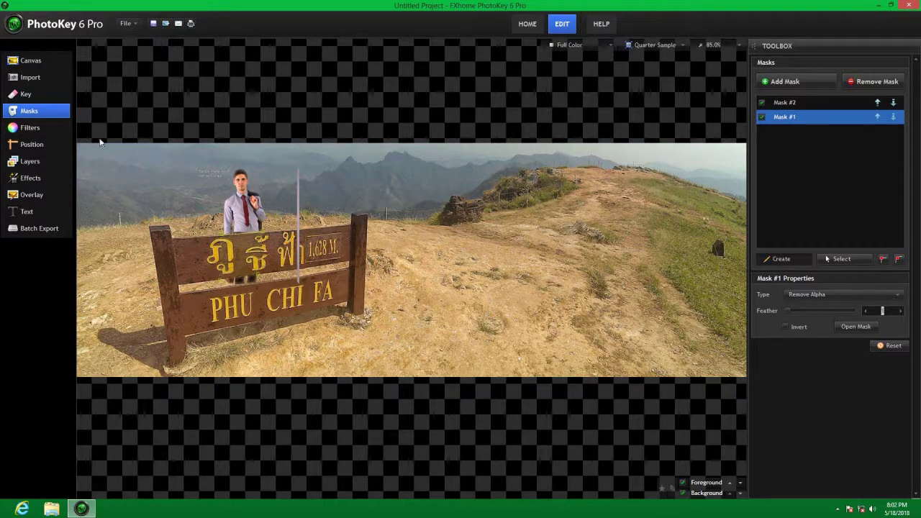
pyautogui.click(779, 83)
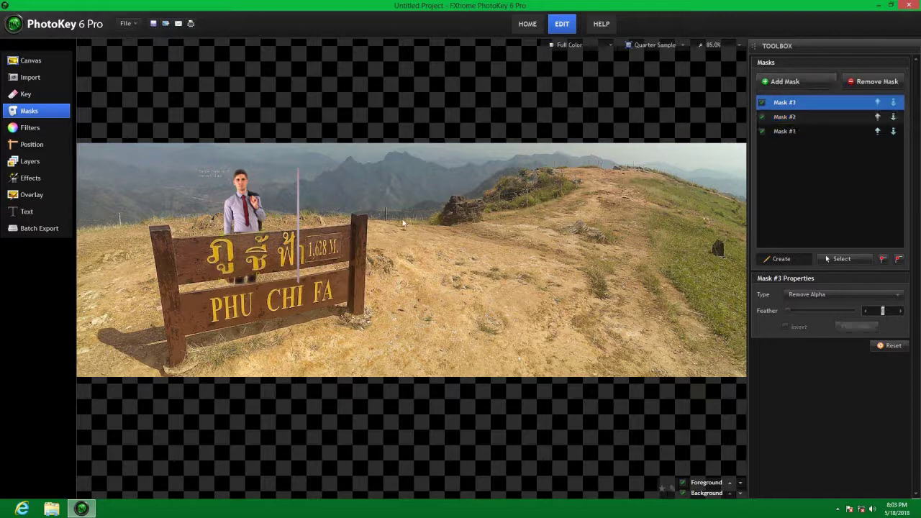
pyautogui.click(205, 190)
pyautogui.click(175, 181)
pyautogui.click(199, 154)
pyautogui.click(319, 266)
pyautogui.click(228, 185)
pyautogui.click(205, 191)
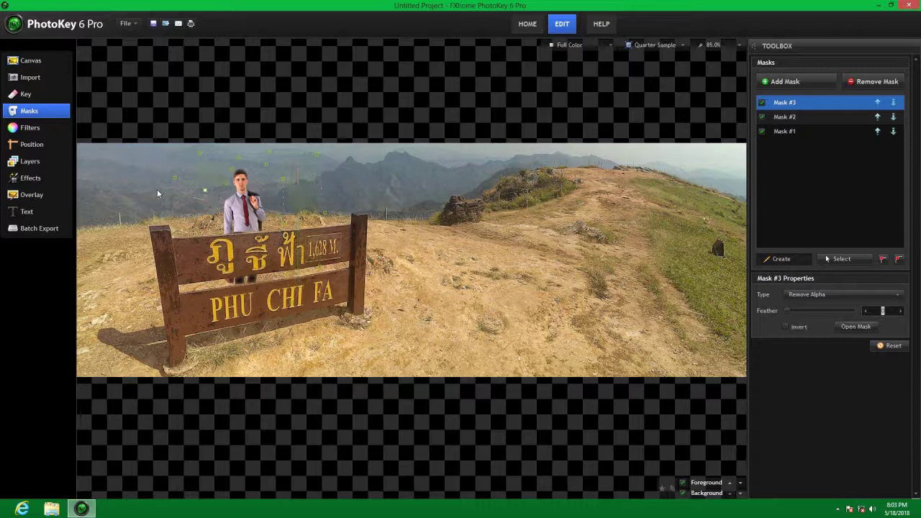
pyautogui.click(22, 129)
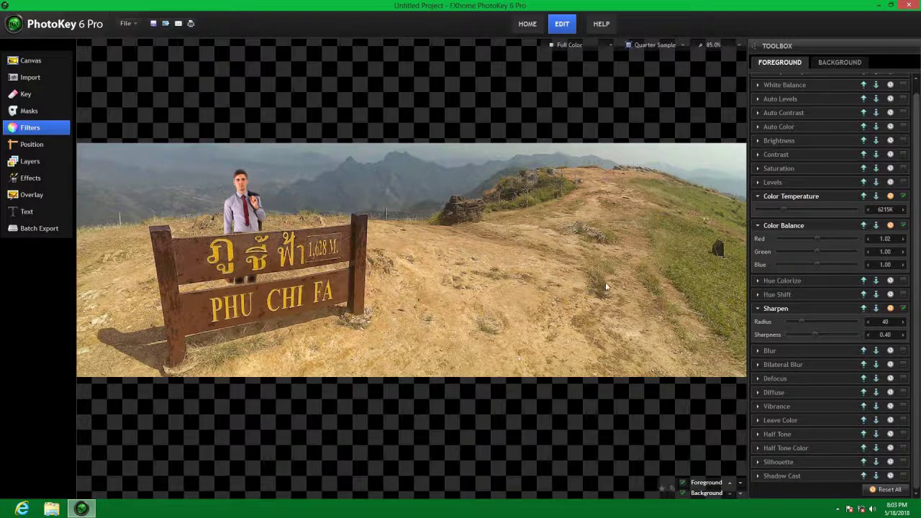
# Open the batch export settings and choose JPG as the output format
pyautogui.click(28, 229)
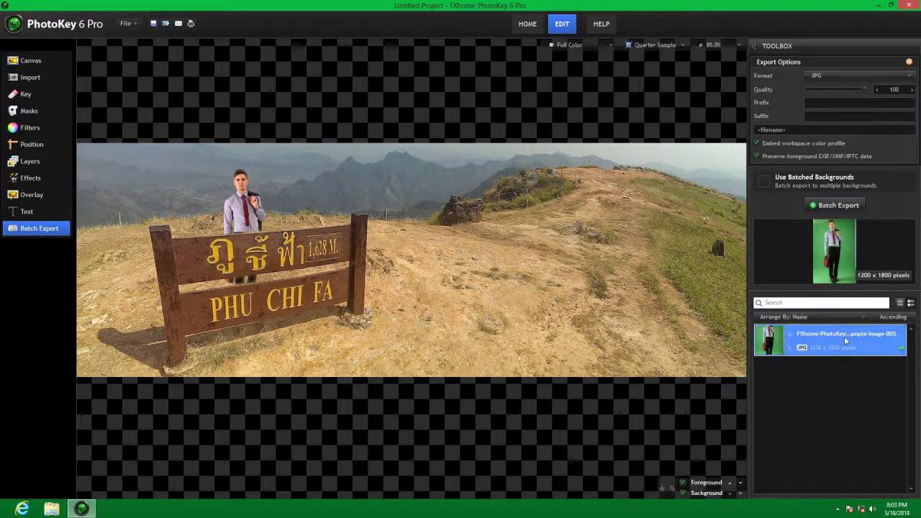
pyautogui.click(840, 77)
pyautogui.click(819, 90)
pyautogui.rightClick(831, 343)
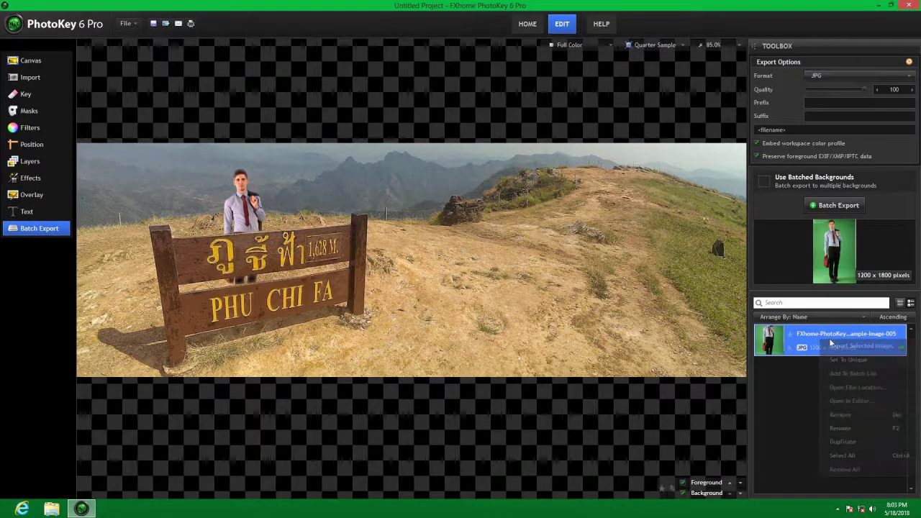
pyautogui.click(834, 345)
pyautogui.click(29, 79)
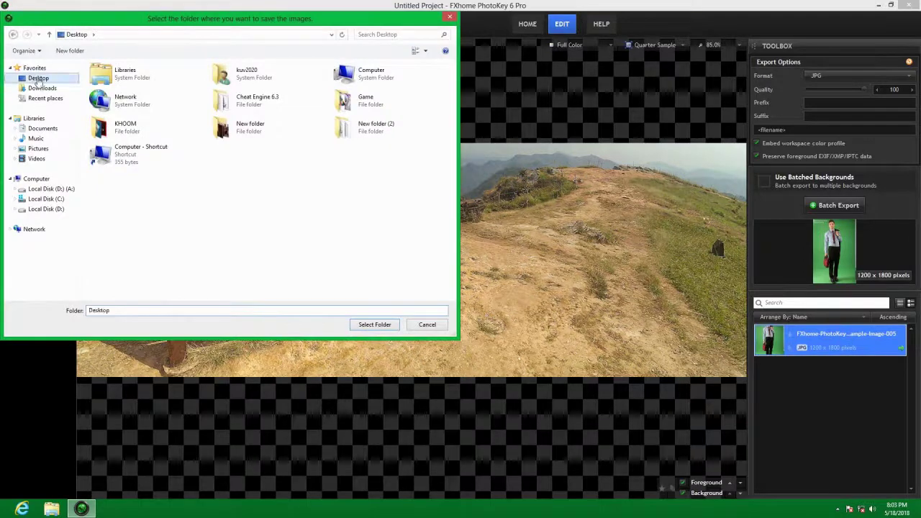
pyautogui.click(375, 324)
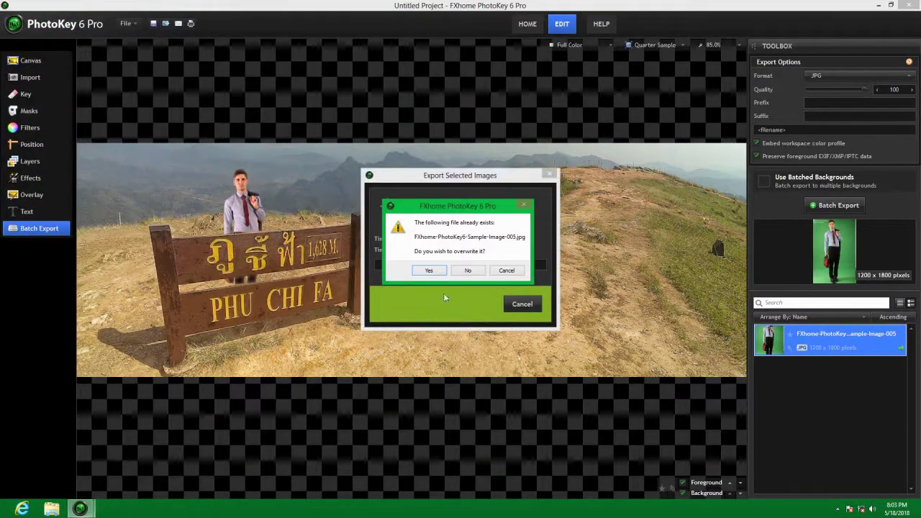
pyautogui.click(507, 270)
# Set the export file name prefix to "ry" and the suffix to "rtre"
pyautogui.click(821, 103)
pyautogui.write('ry')
pyautogui.click(819, 116)
pyautogui.write('rtre')
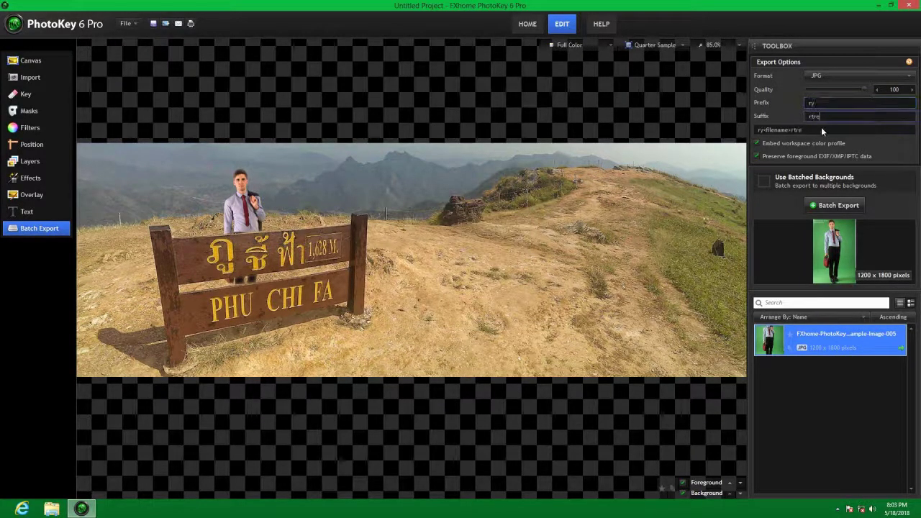
# Export the selected FXhome-PhotoKey sample image to the Desktop folder and dismiss the export dialog
pyautogui.rightClick(851, 346)
pyautogui.click(827, 351)
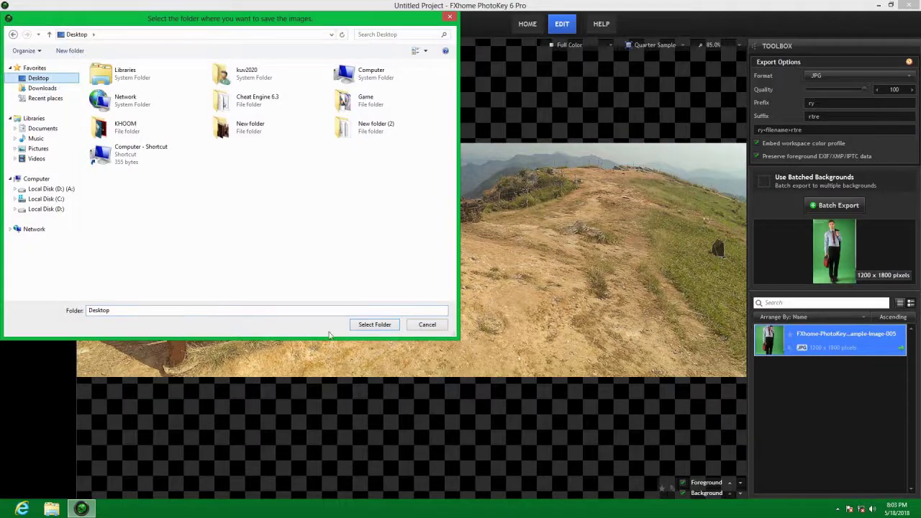
pyautogui.click(374, 325)
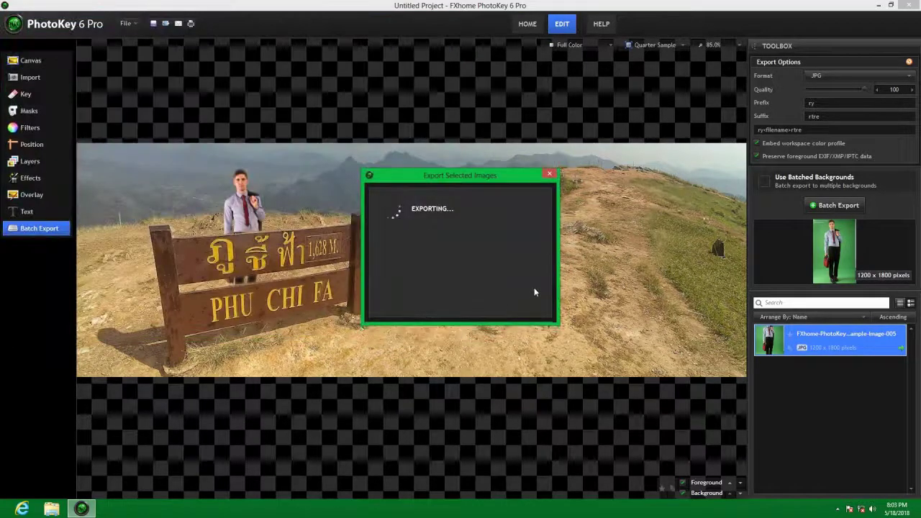
pyautogui.click(525, 299)
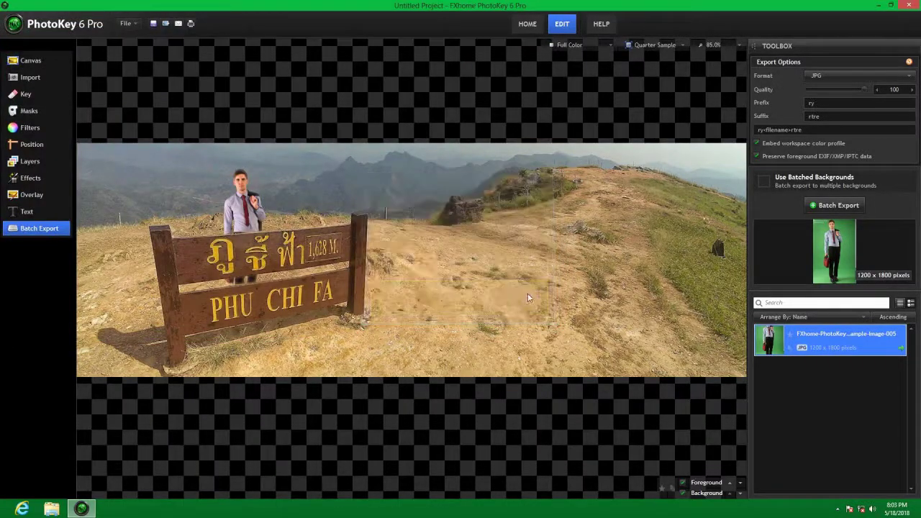
# Open the exported ryFXhome-PhotoKey6-Sample-Image-005rtre picture from the desktop to check it, and return to PhotoKey
pyautogui.click(879, 7)
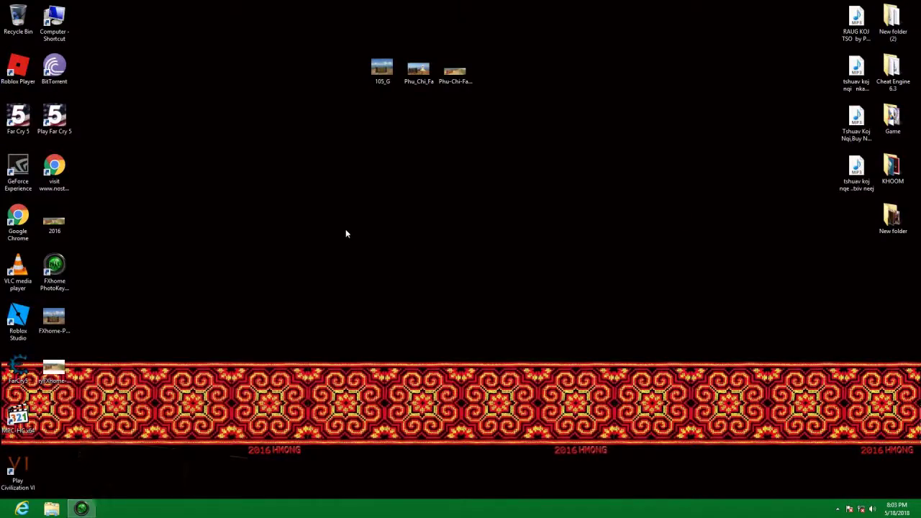
pyautogui.doubleClick(55, 368)
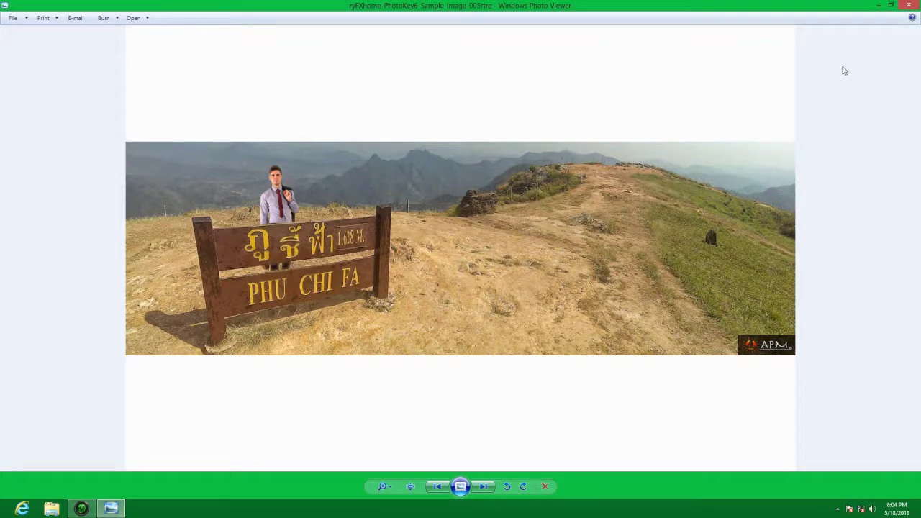
pyautogui.click(911, 5)
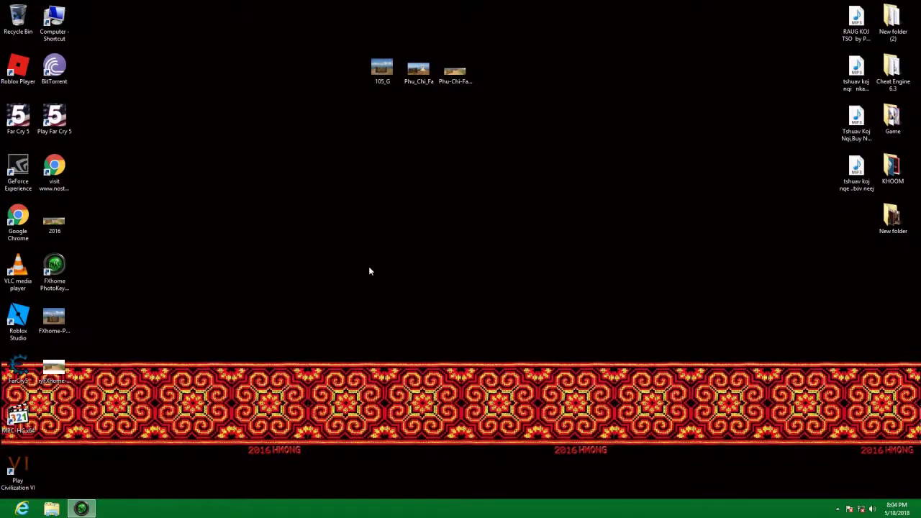
pyautogui.click(80, 509)
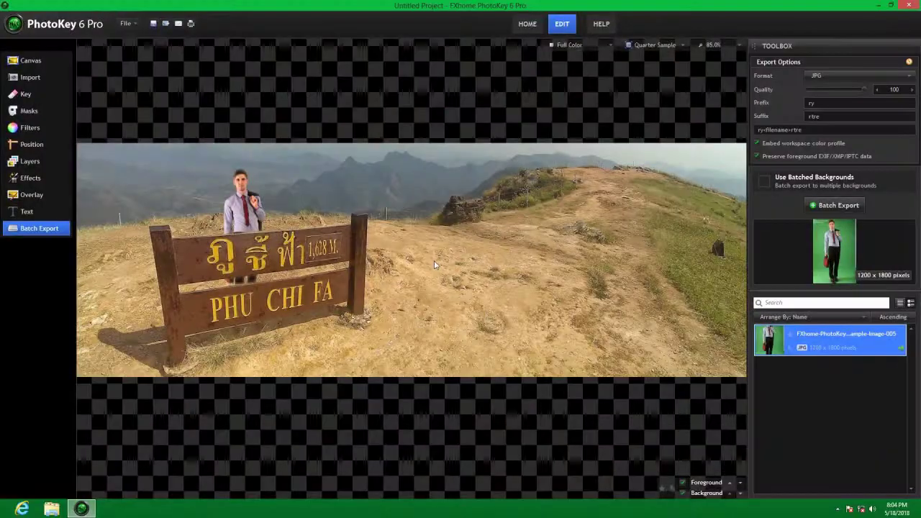
# Import the Phu_Chi_Fa image from the Desktop as a background and make it the active background
pyautogui.click(28, 79)
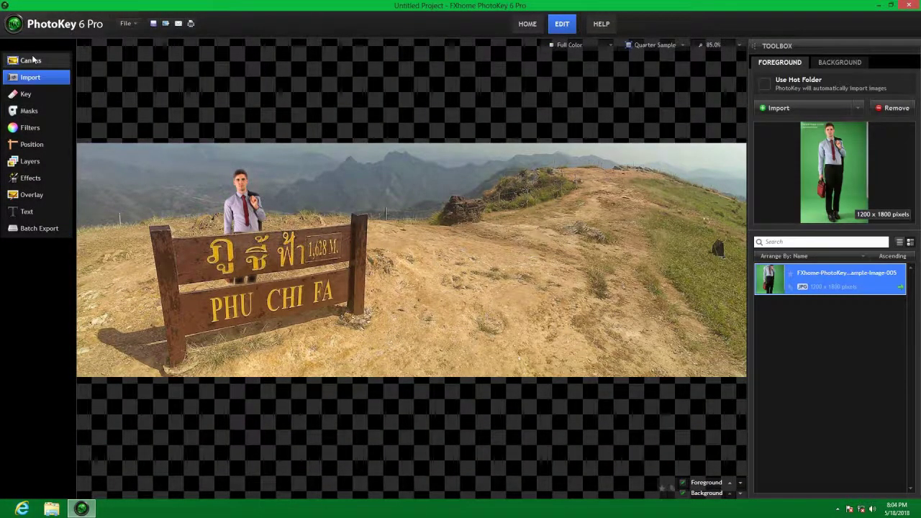
pyautogui.click(831, 64)
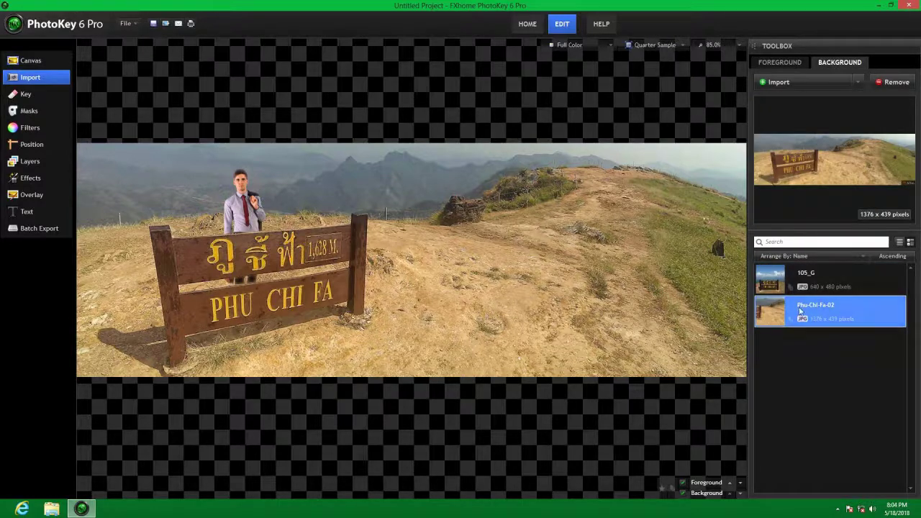
pyautogui.click(790, 87)
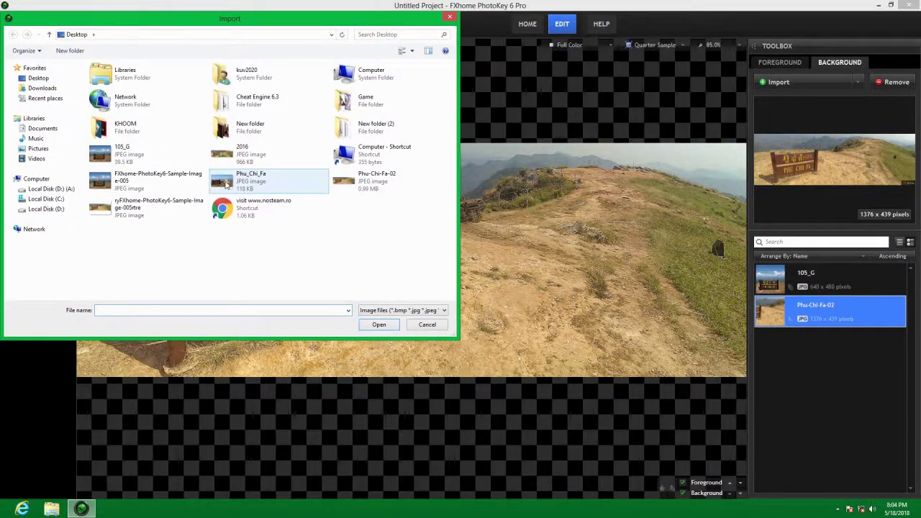
pyautogui.click(225, 184)
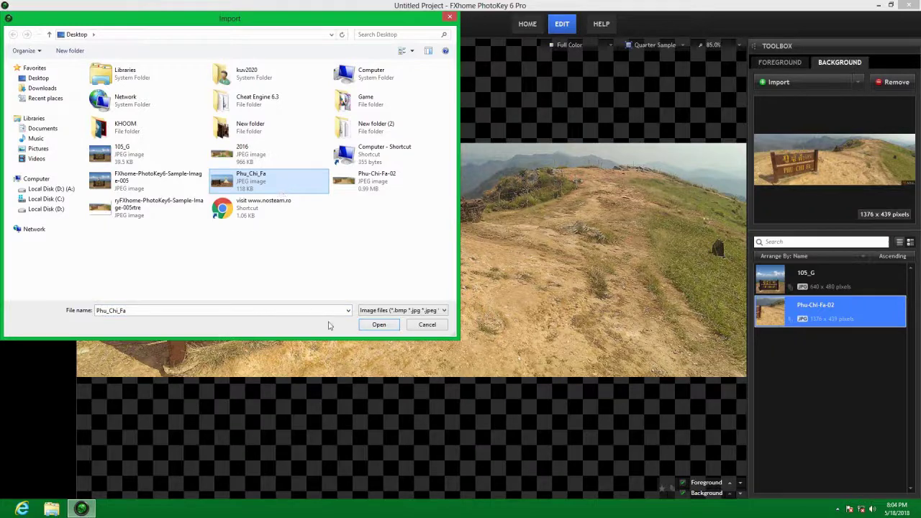
pyautogui.click(379, 325)
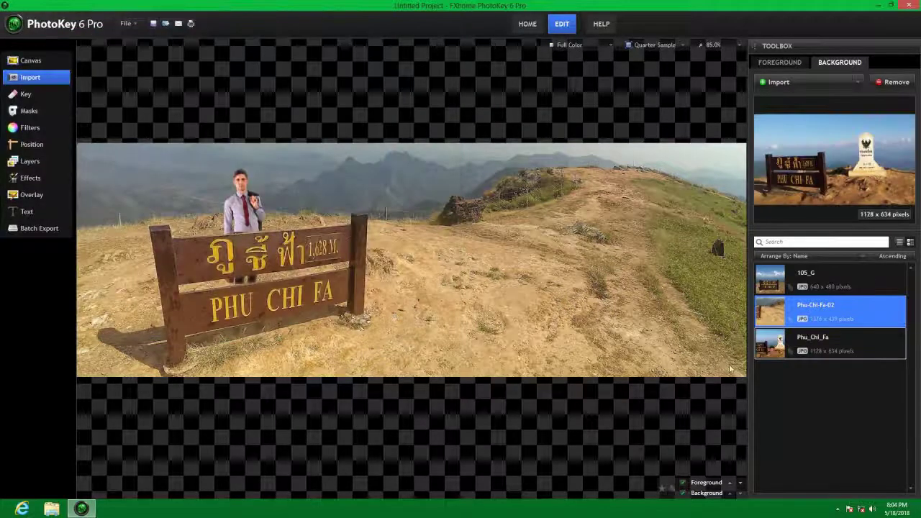
pyautogui.click(818, 349)
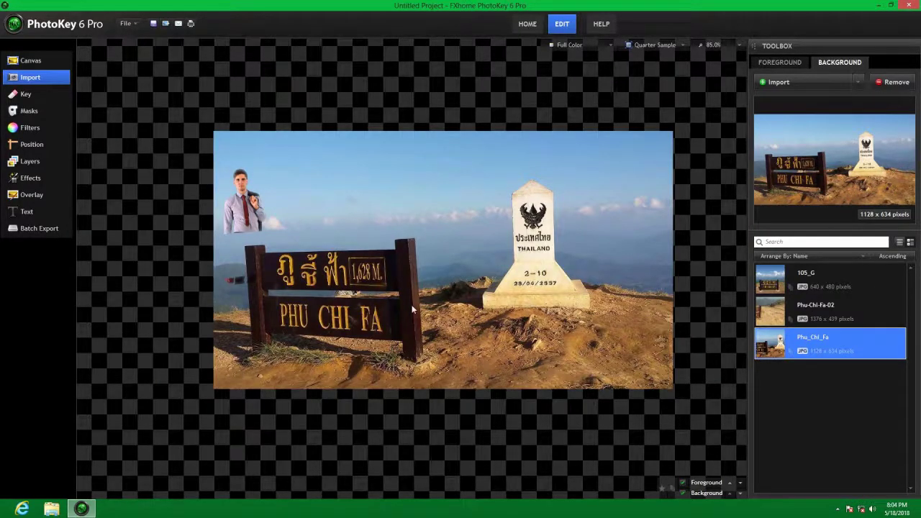
# Scale the new background up to 147% and shift it to -4.11% horizontal and 1.03% vertical
pyautogui.click(36, 146)
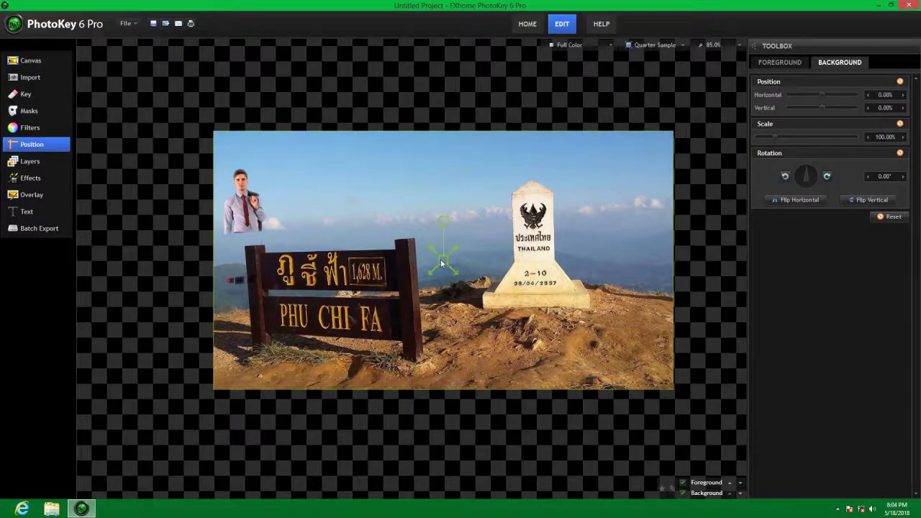
pyautogui.scroll(5, 441, 260)
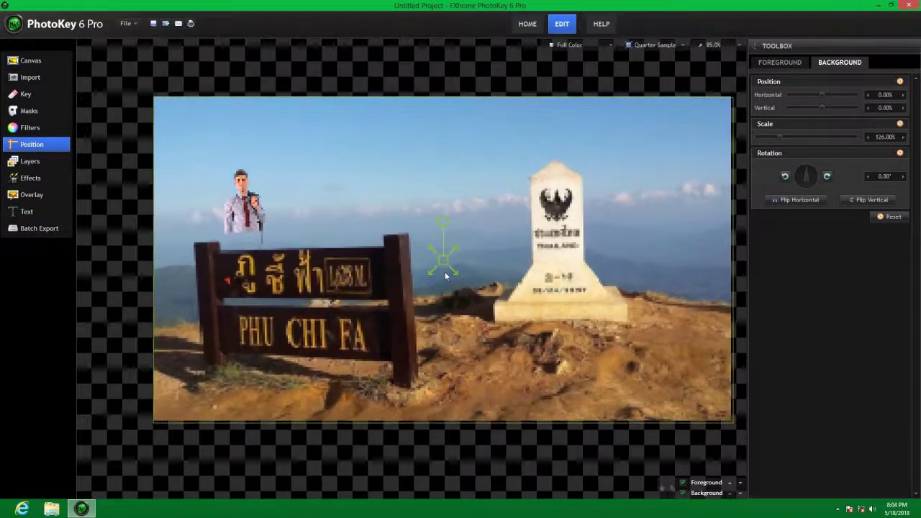
pyautogui.scroll(2, 445, 276)
pyautogui.scroll(1, 489, 284)
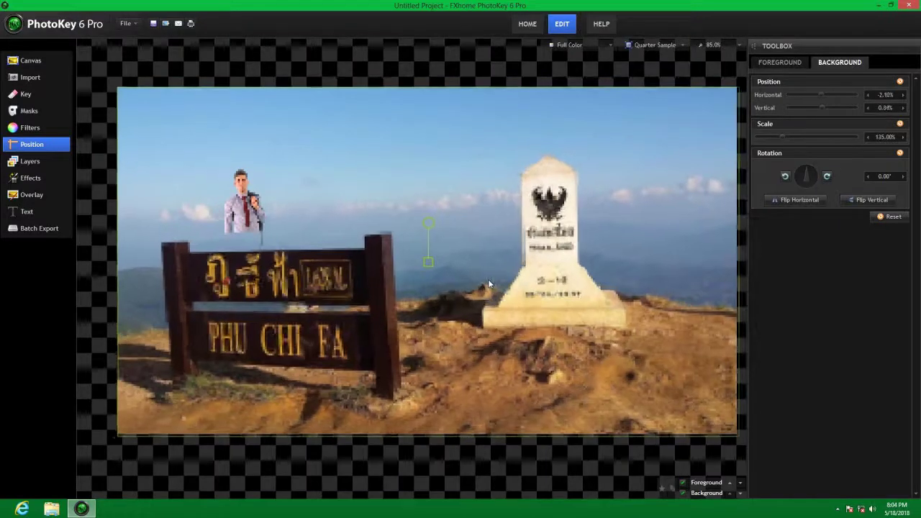
pyautogui.moveTo(489, 284); pyautogui.dragTo(475, 286)
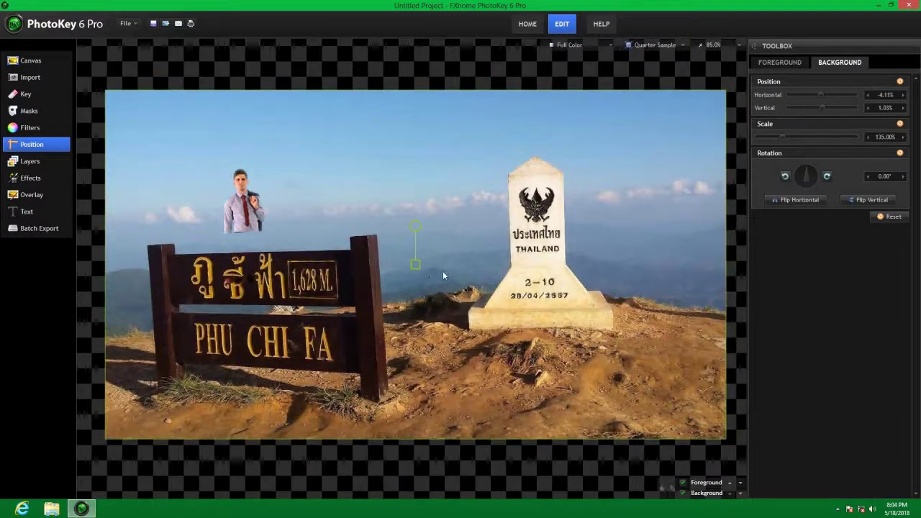
pyautogui.moveTo(413, 264); pyautogui.dragTo(417, 272)
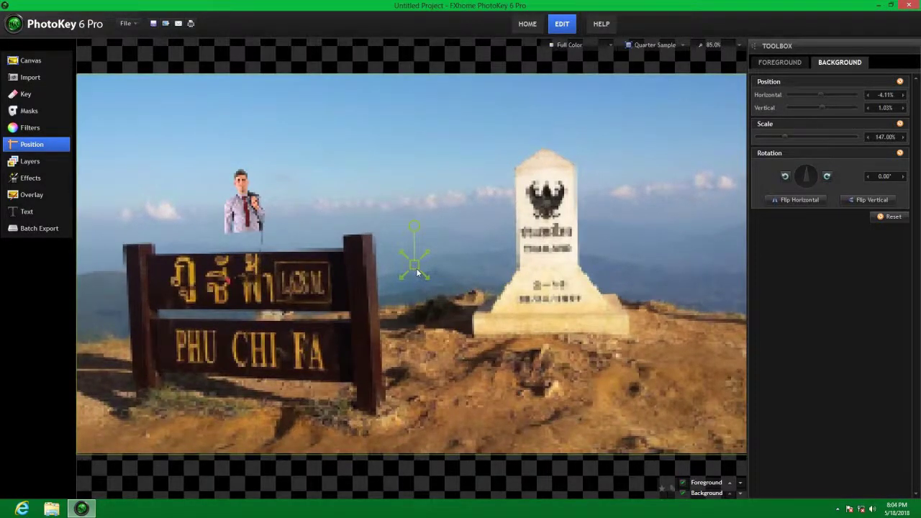
# Enlarge the foreground man to 41% and place him between the PHU CHI FA sign and the stone monument
pyautogui.scroll(-1, 395, 310)
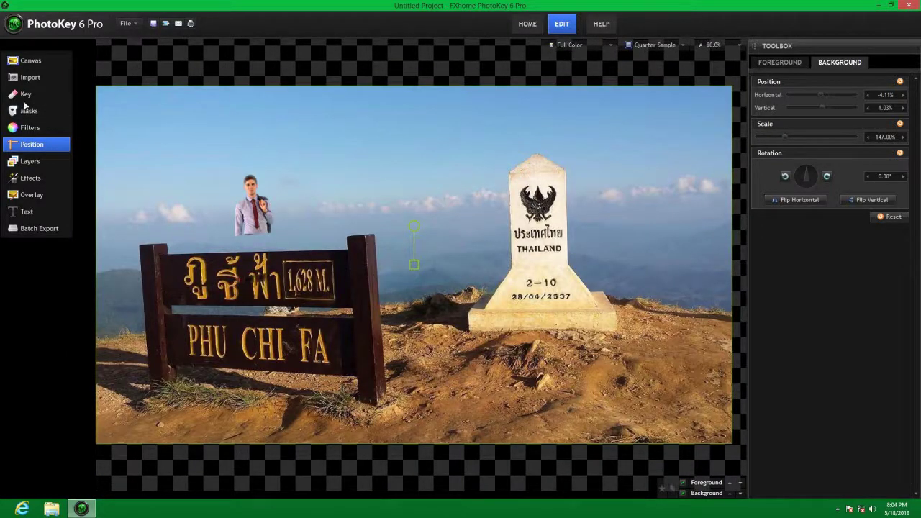
pyautogui.click(22, 79)
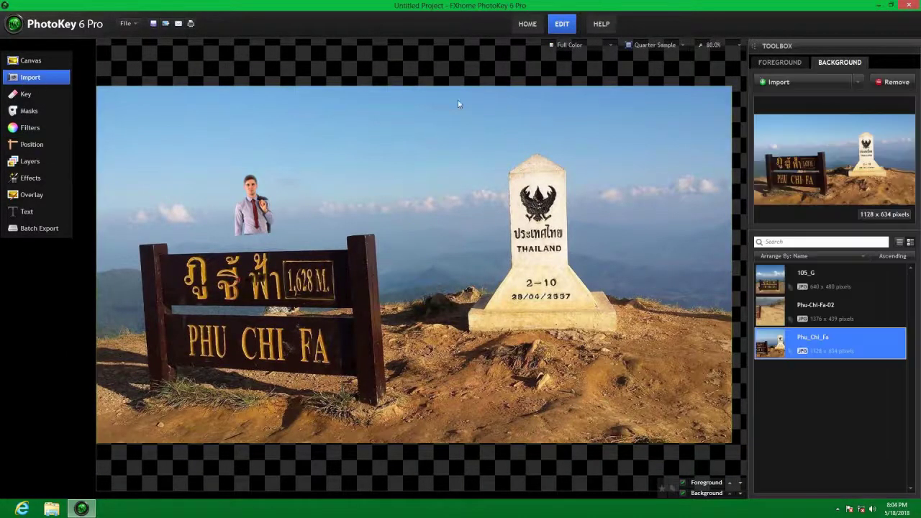
pyautogui.click(776, 65)
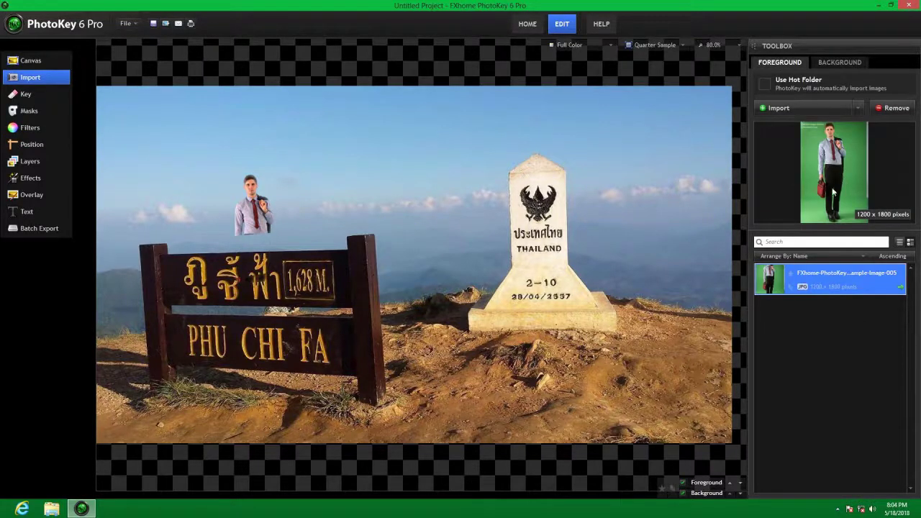
pyautogui.click(32, 145)
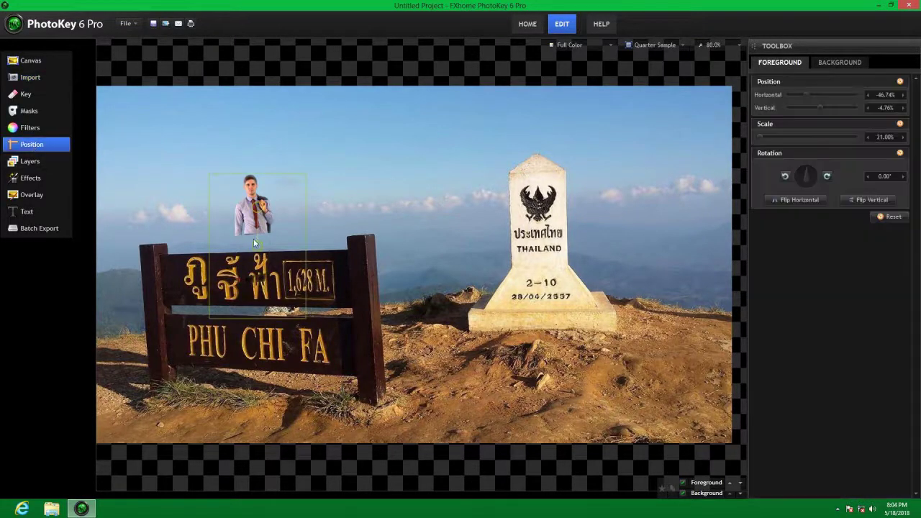
pyautogui.moveTo(252, 225); pyautogui.dragTo(429, 185)
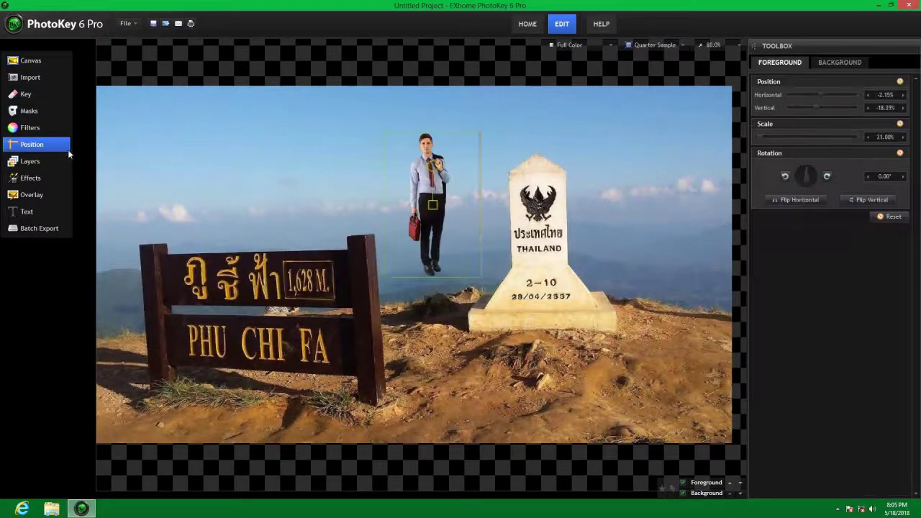
pyautogui.scroll(10, 433, 205)
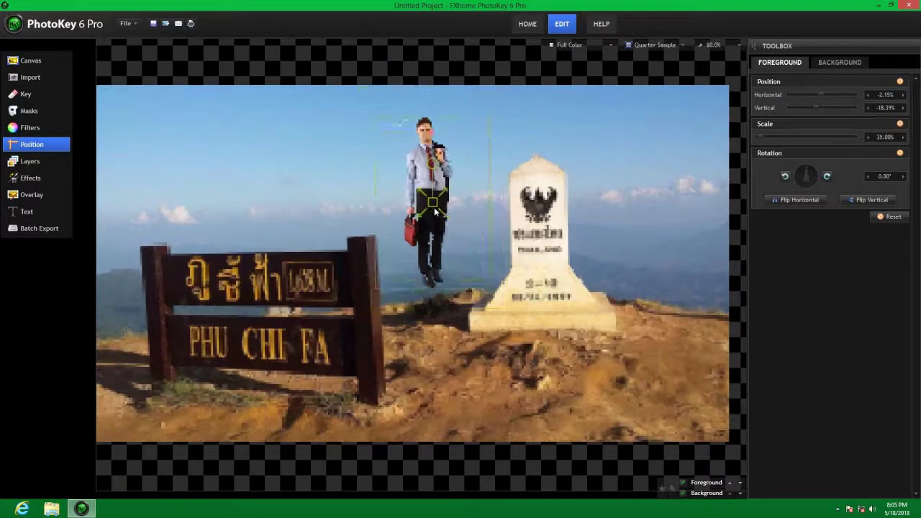
pyautogui.moveTo(435, 208); pyautogui.dragTo(440, 271)
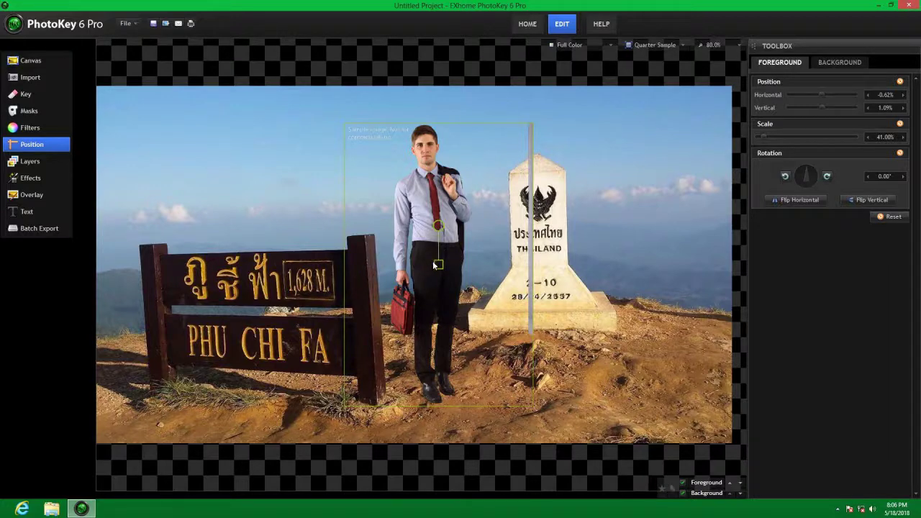
# Move the man over the PHU CHI FA sign at -33.94% horizontal and 0.88% vertical, scaled to 34%
pyautogui.moveTo(438, 266); pyautogui.dragTo(319, 225)
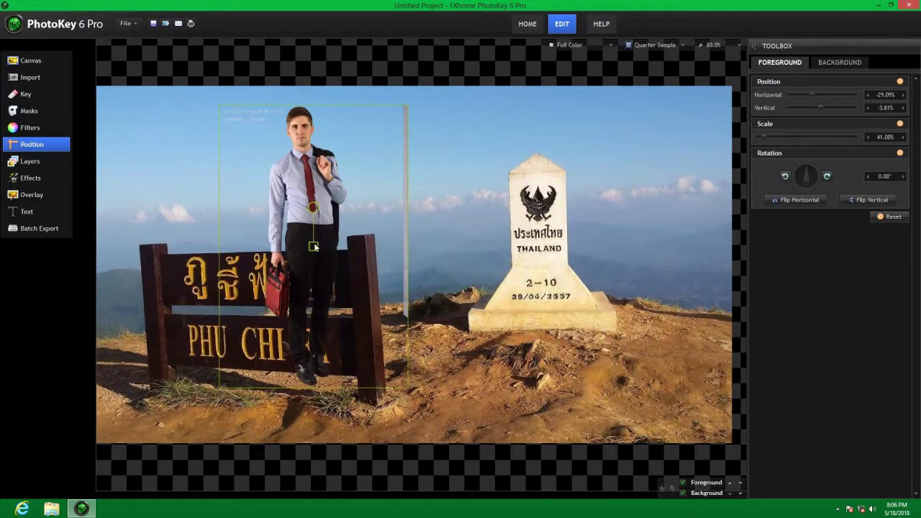
pyautogui.scroll(-5, 314, 244)
pyautogui.scroll(-10, 311, 244)
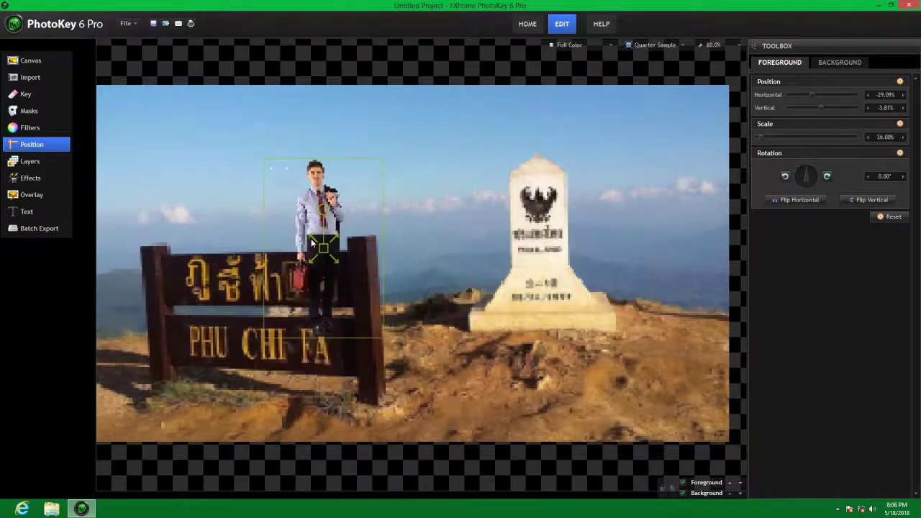
pyautogui.scroll(8, 311, 238)
pyautogui.moveTo(313, 240); pyautogui.dragTo(307, 246)
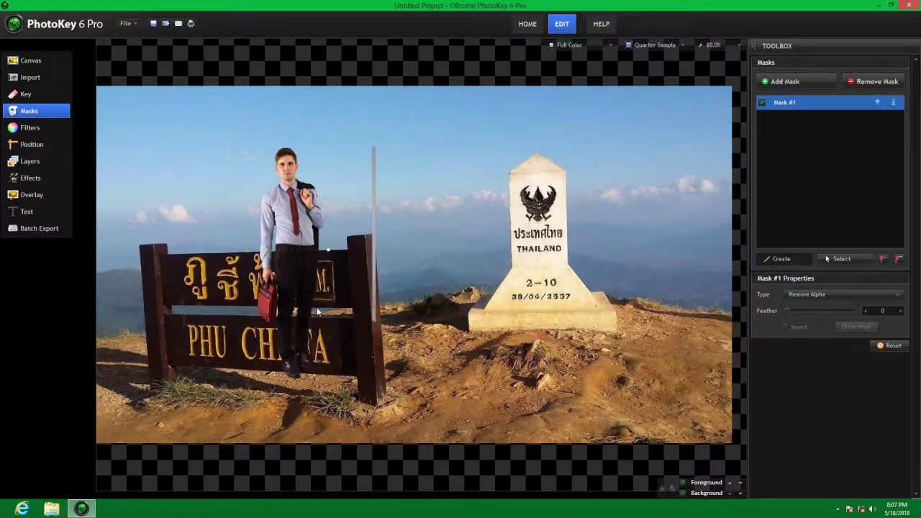
# Finish and close the Remove Alpha mask that hides the man over the sign's upper board
pyautogui.click(318, 311)
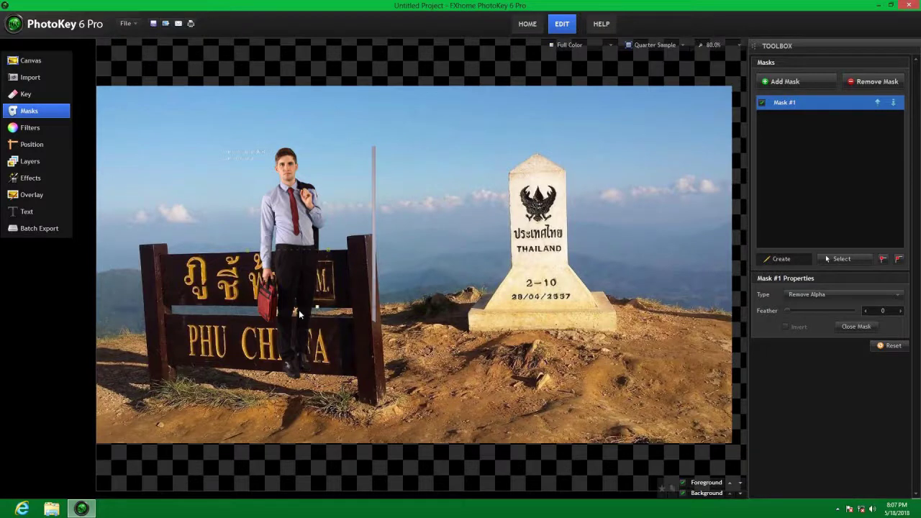
pyautogui.click(247, 308)
pyautogui.click(247, 254)
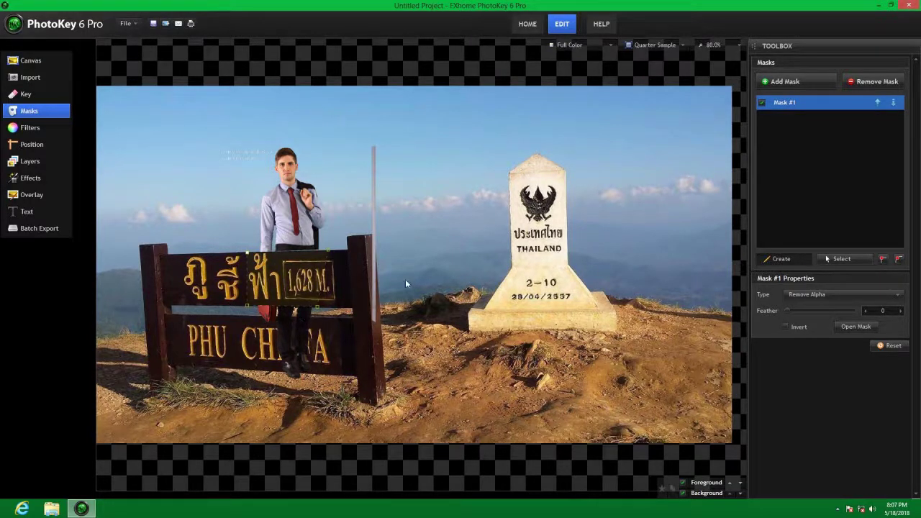
# Add a second Remove Alpha mask over the sign's lower board to hide the man's legs there
pyautogui.click(792, 79)
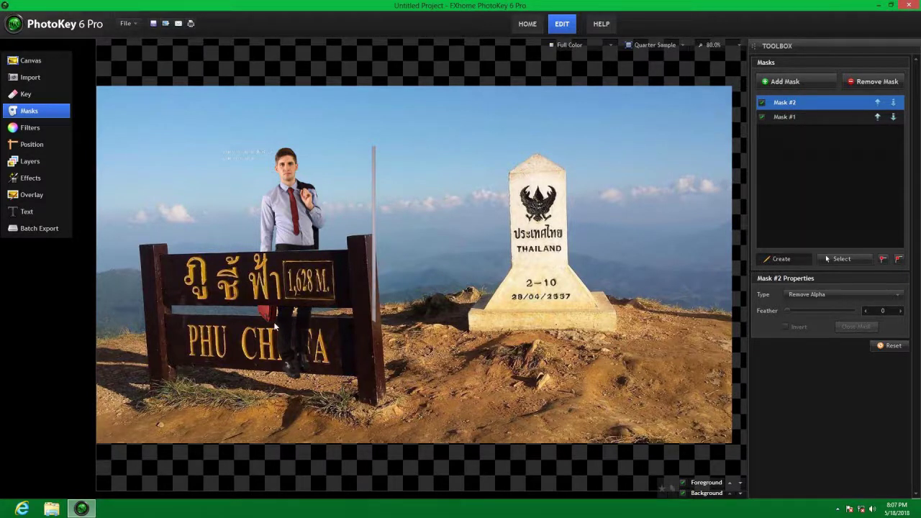
pyautogui.click(250, 315)
pyautogui.click(314, 317)
pyautogui.click(315, 373)
pyautogui.click(252, 316)
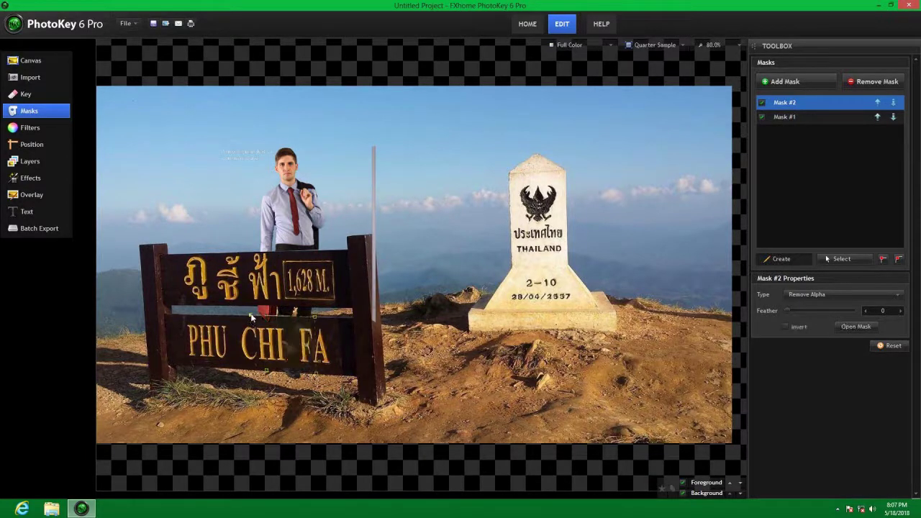
# Add a third closed Remove Alpha mask around the man's head and right side to remove the leftover watermark and vertical strip
pyautogui.click(32, 148)
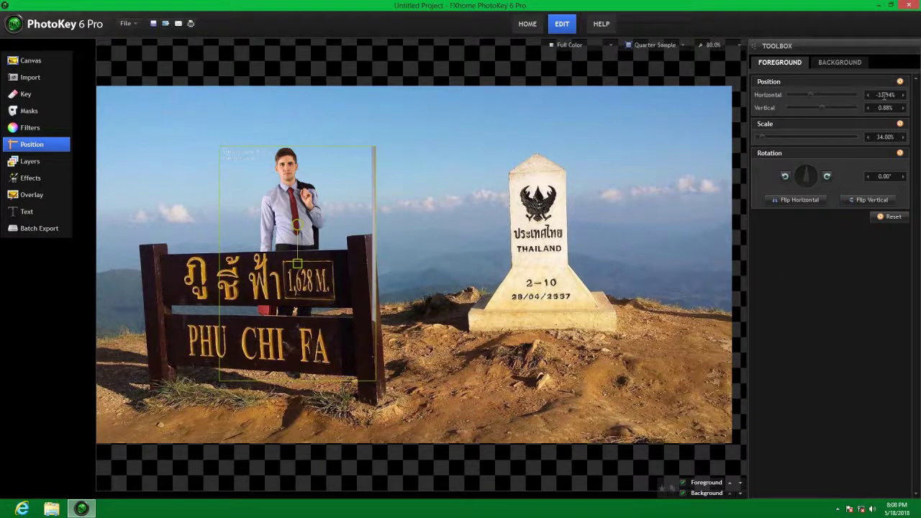
pyautogui.click(27, 110)
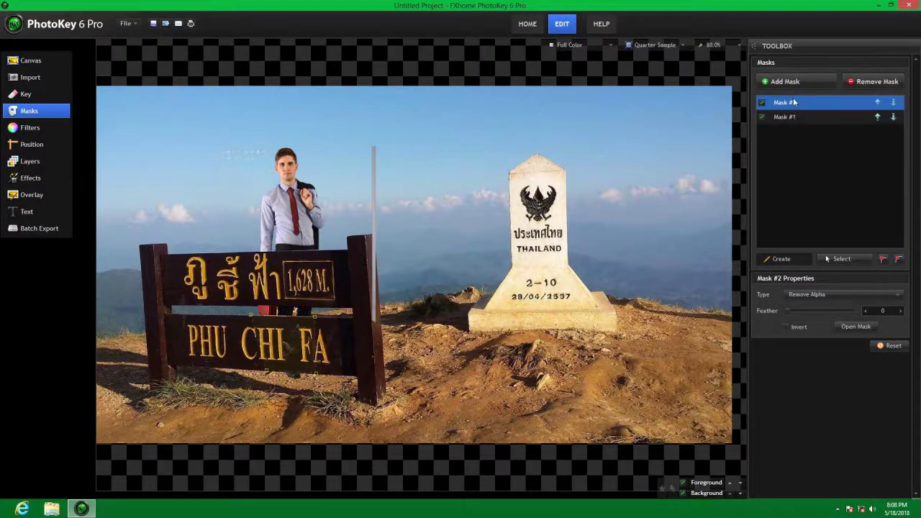
pyautogui.click(810, 80)
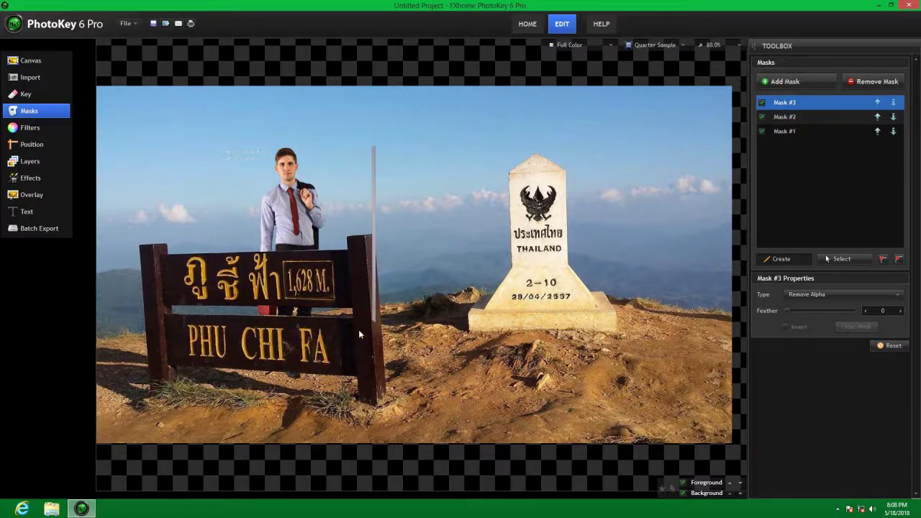
pyautogui.click(399, 113)
pyautogui.click(179, 116)
pyautogui.click(269, 171)
pyautogui.click(332, 137)
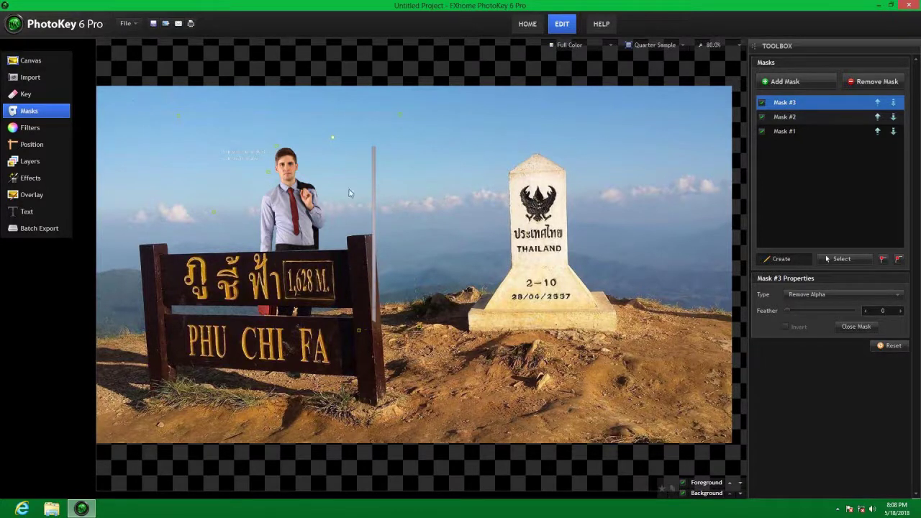
pyautogui.click(359, 330)
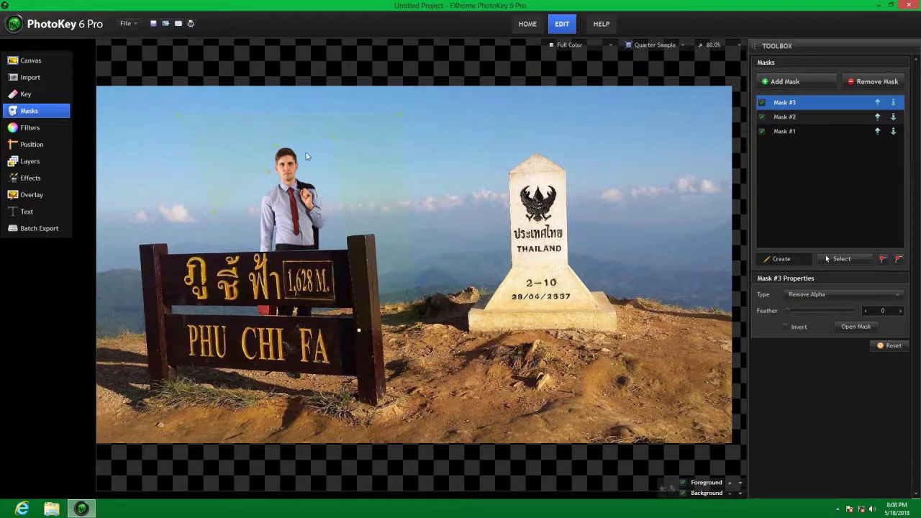
pyautogui.click(29, 146)
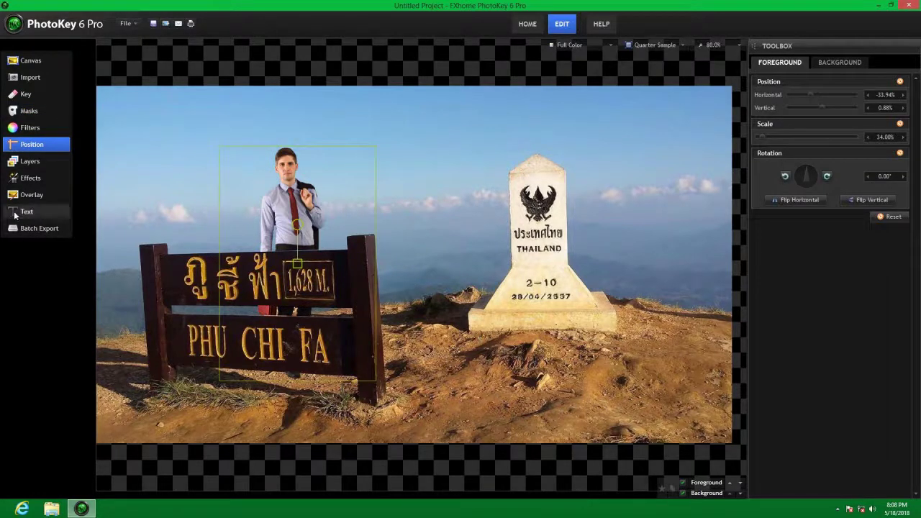
pyautogui.click(33, 231)
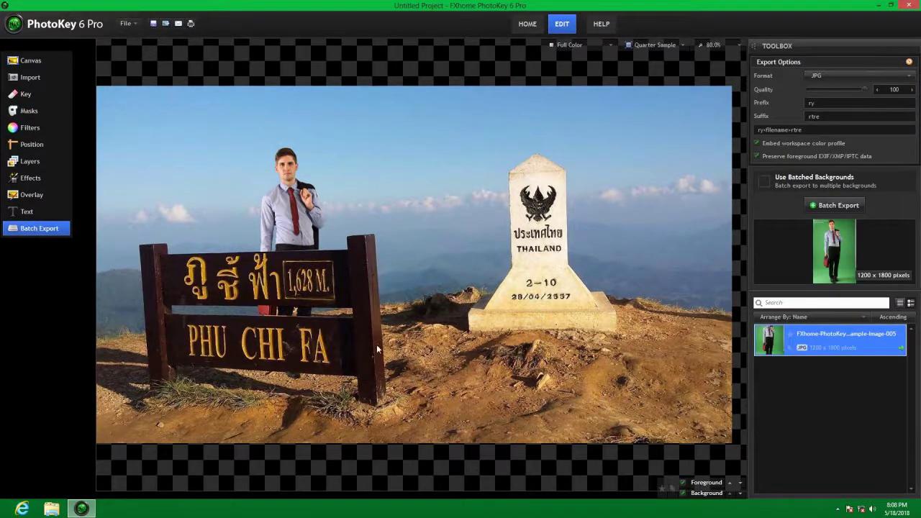
# Add the text "2018 hmoob mes kas" at size 42 and place it on the ground below the stone monument
pyautogui.click(24, 213)
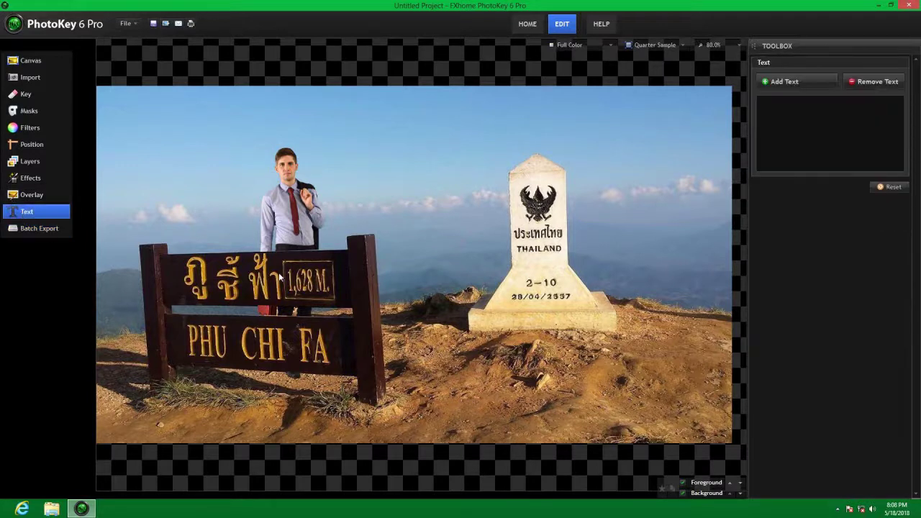
pyautogui.click(795, 80)
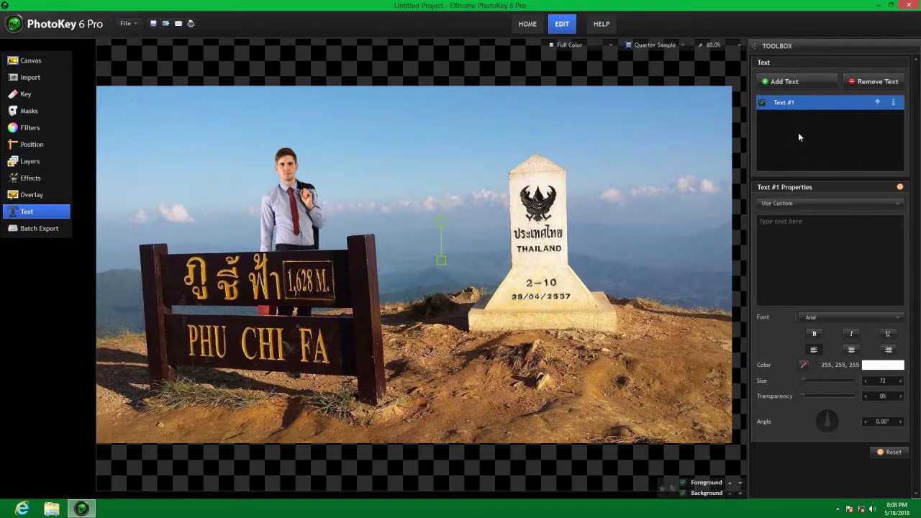
pyautogui.click(810, 222)
pyautogui.write('20')
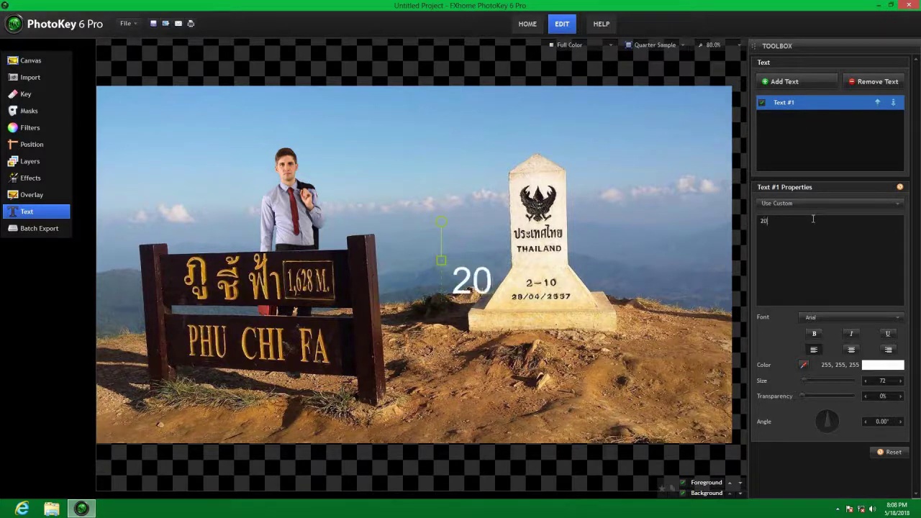
pyautogui.write('18 h')
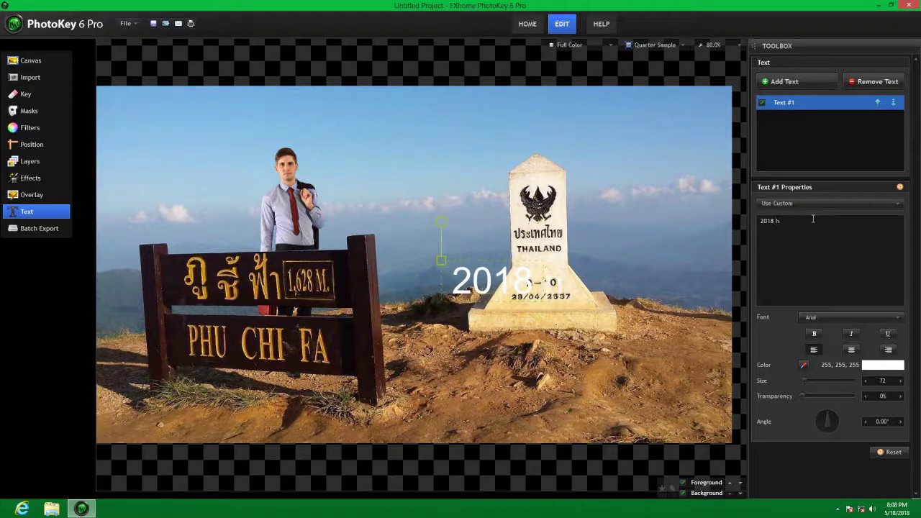
pyautogui.write('moob')
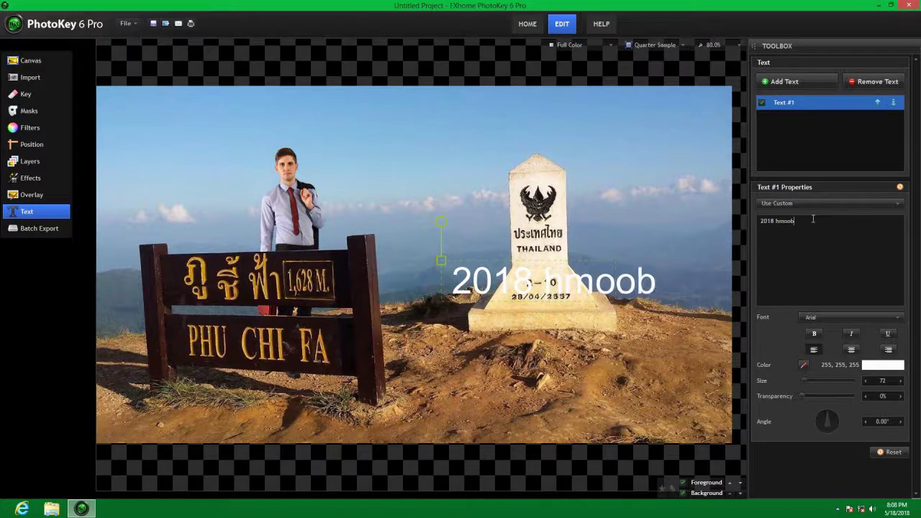
pyautogui.write(' me')
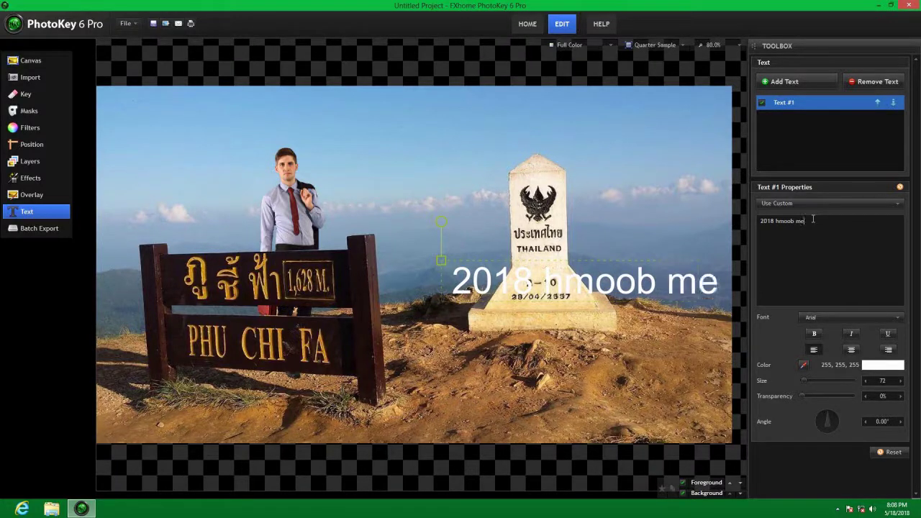
pyautogui.write('s kas')
pyautogui.scroll(-10, 441, 262)
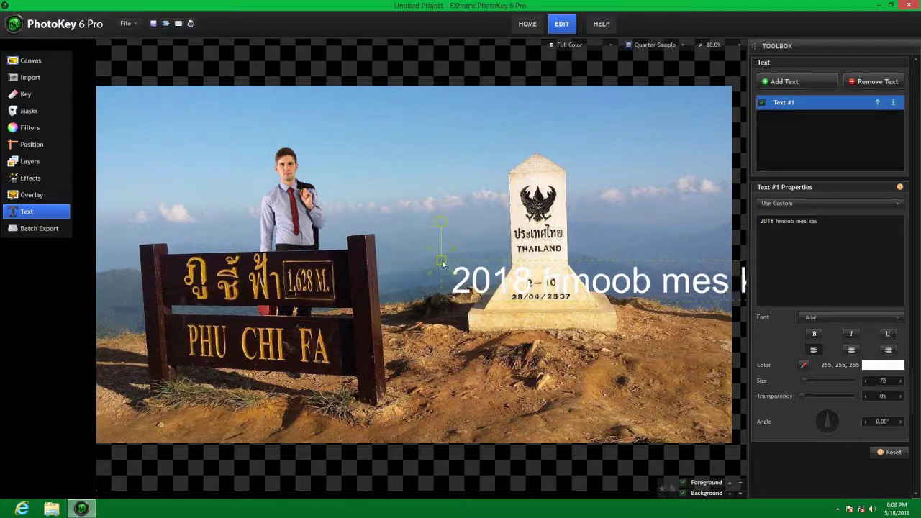
pyautogui.moveTo(519, 275); pyautogui.dragTo(499, 413)
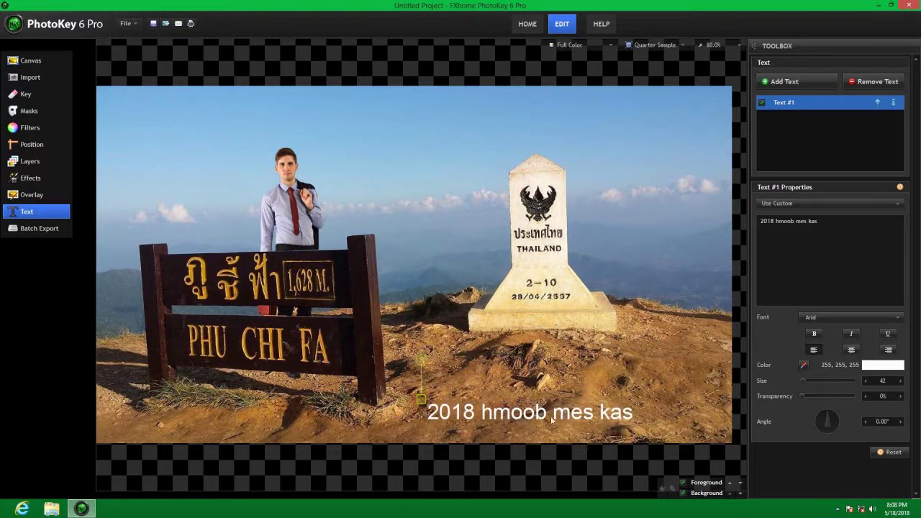
# Set the "2018 hmoob mes kas" text color to dark purple (85, 0, 127)
pyautogui.click(887, 367)
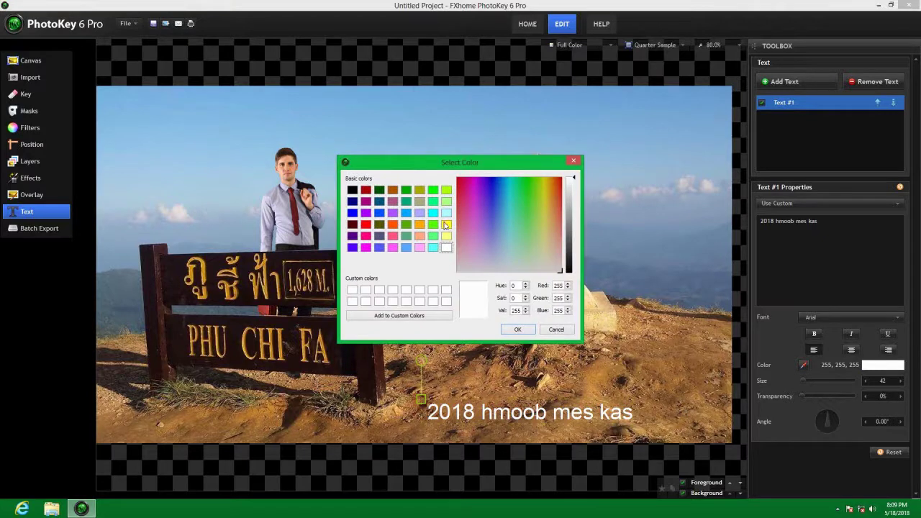
pyautogui.click(446, 225)
pyautogui.click(446, 202)
pyautogui.click(446, 190)
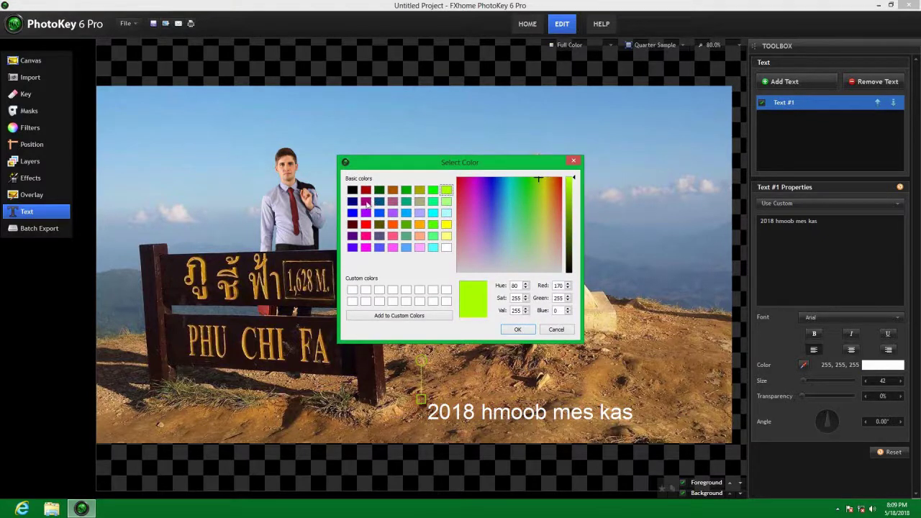
pyautogui.click(366, 201)
pyautogui.click(365, 224)
pyautogui.click(352, 236)
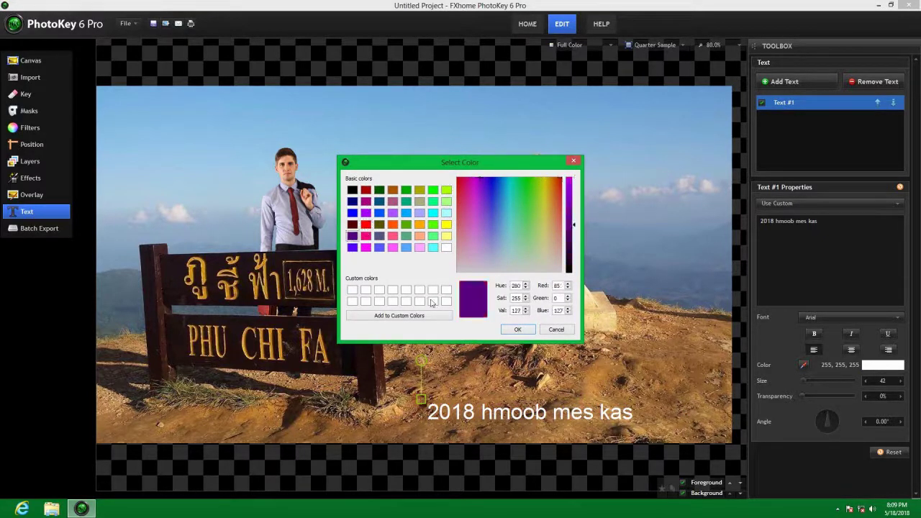
pyautogui.click(517, 328)
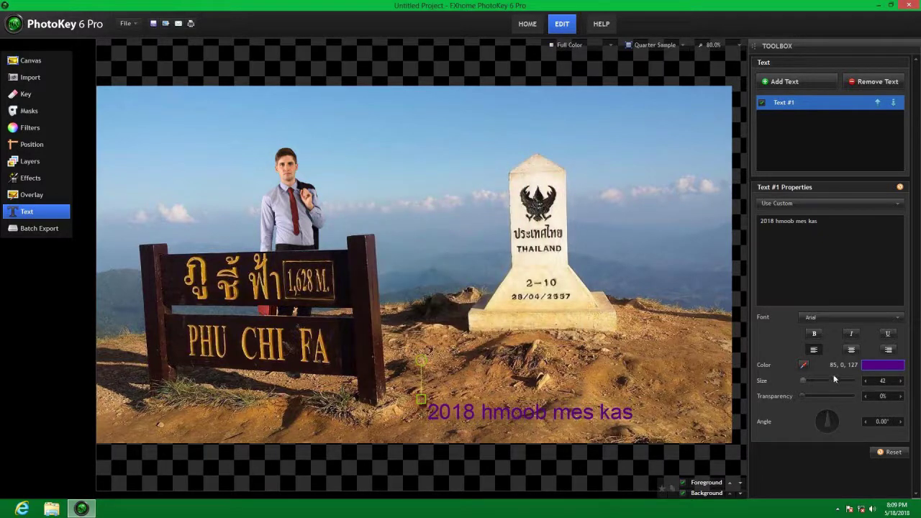
# Make the "2018 hmoob mes kas" text bold and enlarge it to size 55
pyautogui.click(814, 334)
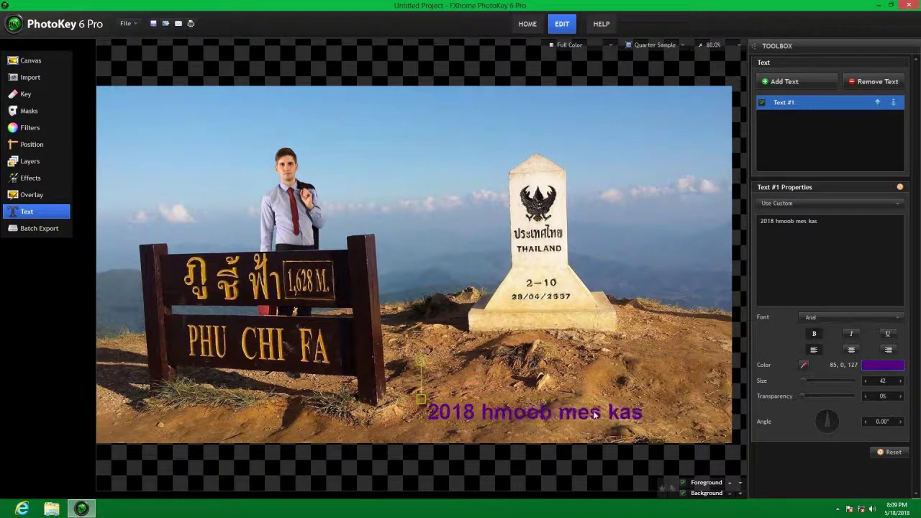
pyautogui.moveTo(803, 385); pyautogui.dragTo(828, 381)
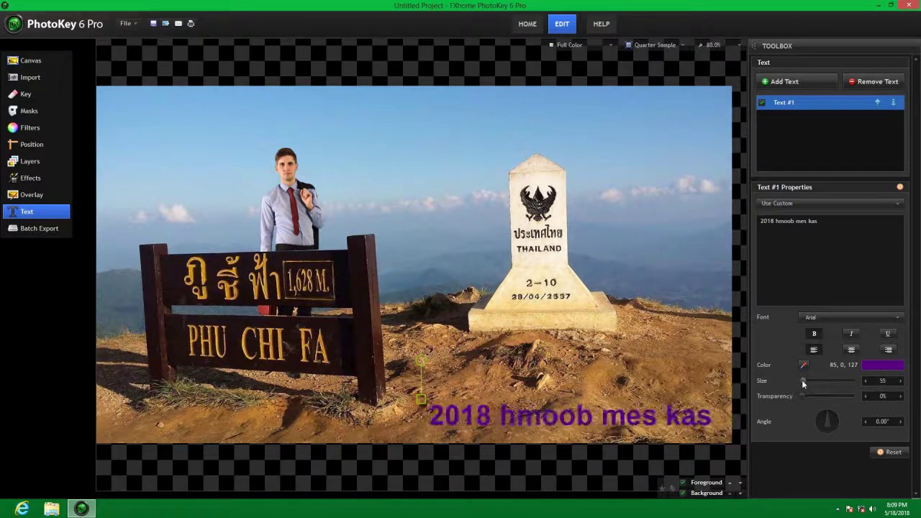
# Tilt the "2018 hmoob mes kas" text to 353.16° and set its transparency to 5%
pyautogui.moveTo(827, 415)
pyautogui.mouseDown()
pyautogui.moveTo(810, 406)
pyautogui.moveTo(825, 408)
pyautogui.mouseUp()
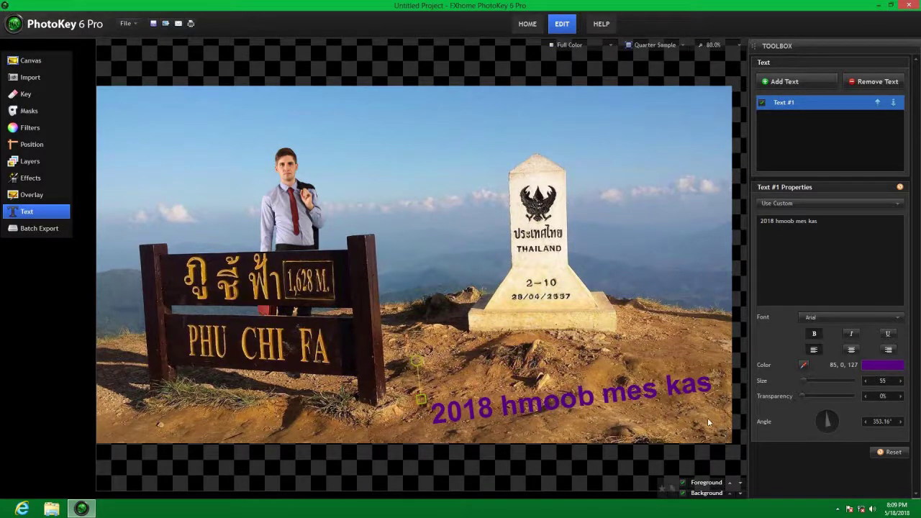
pyautogui.moveTo(801, 394)
pyautogui.mouseDown()
pyautogui.moveTo(818, 396)
pyautogui.moveTo(785, 399)
pyautogui.moveTo(843, 397)
pyautogui.moveTo(803, 399)
pyautogui.mouseUp()
# Try the AnticFont, Aparajita and Archicoco fonts on the "2018 hmoob mes kas" text
pyautogui.click(897, 321)
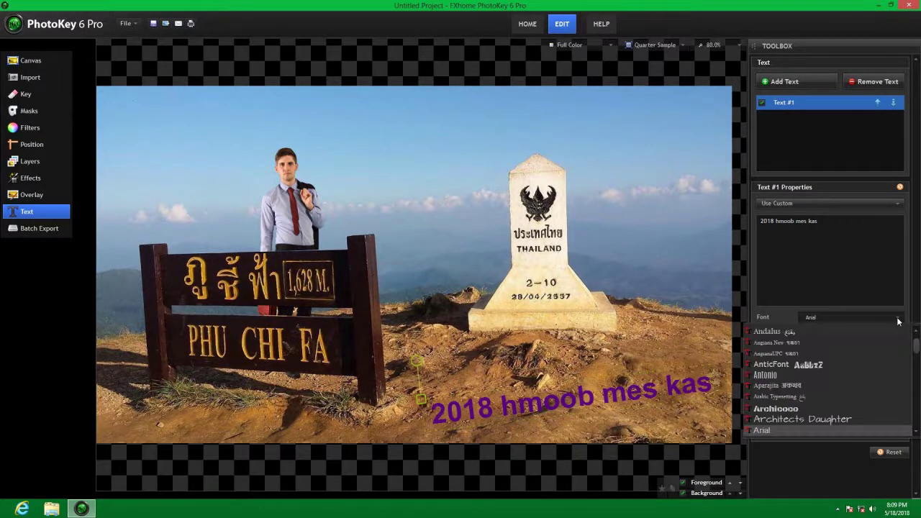
pyautogui.click(772, 366)
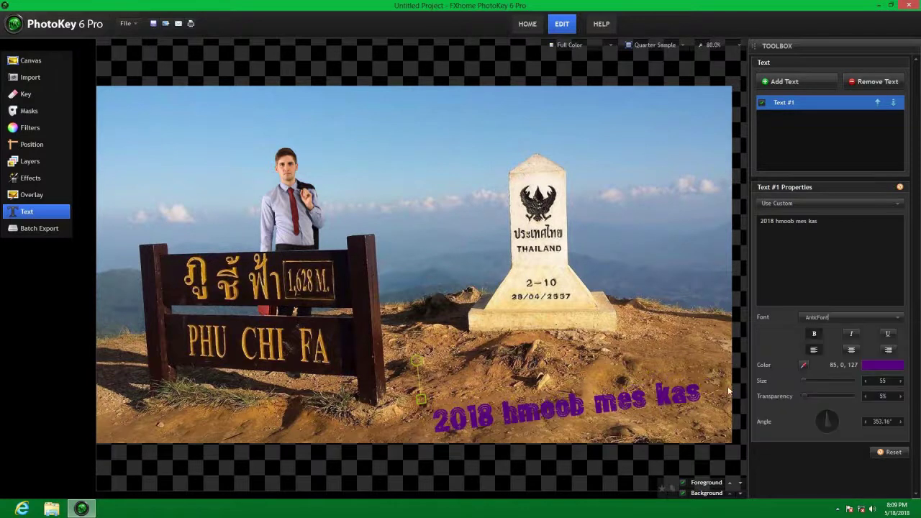
pyautogui.click(894, 317)
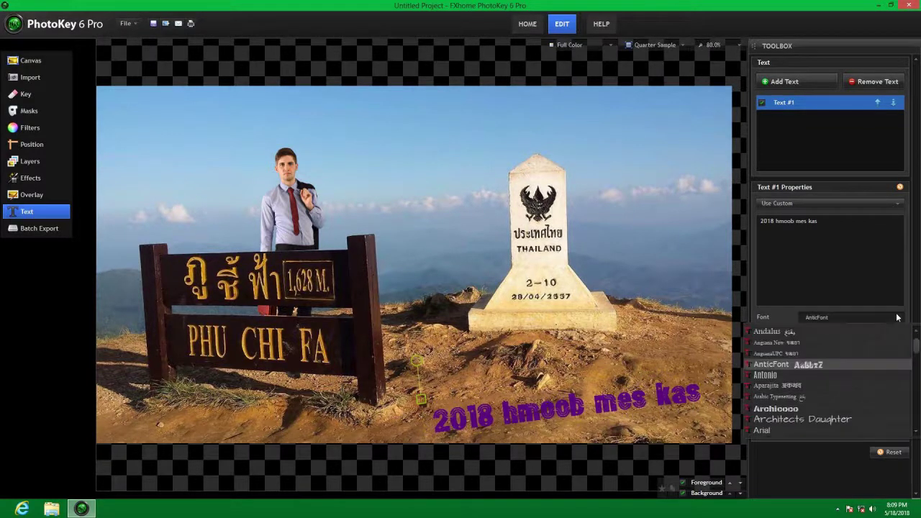
pyautogui.click(790, 384)
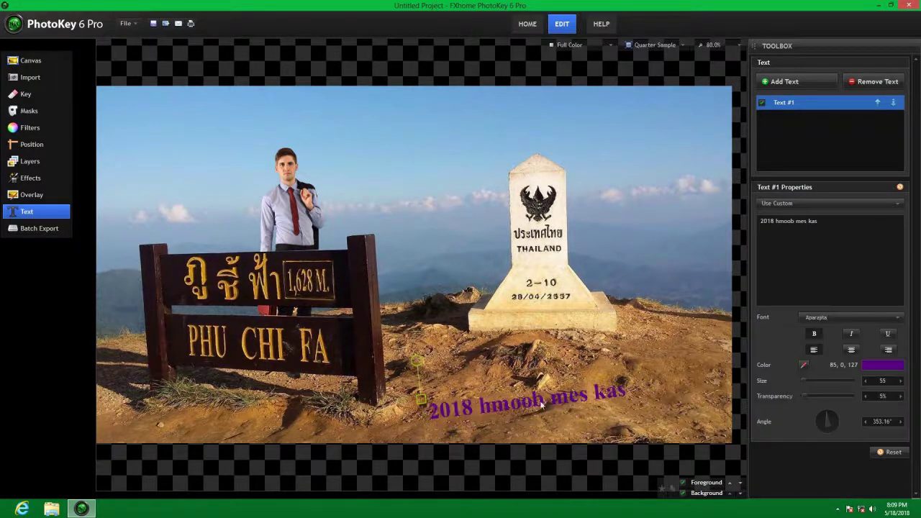
pyautogui.click(895, 318)
pyautogui.click(786, 409)
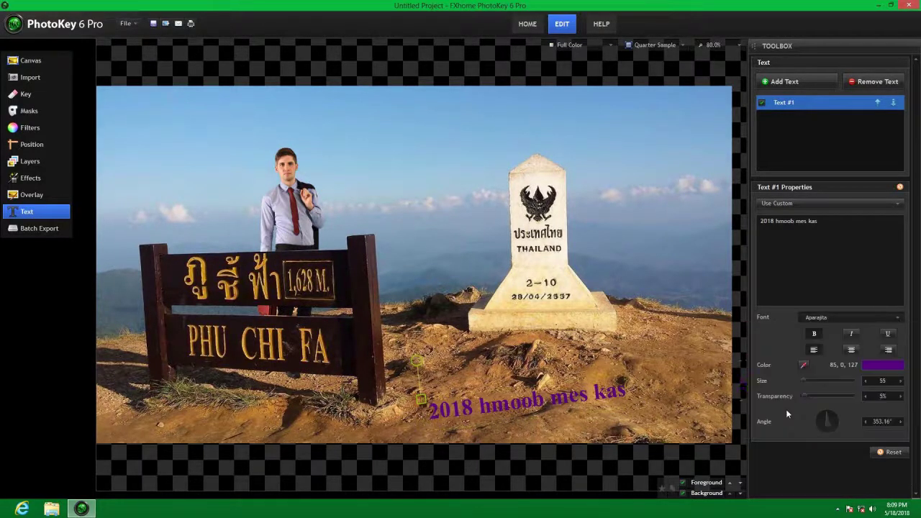
# Set the "2018 hmoob mes kas" text font to Andalus
pyautogui.click(898, 319)
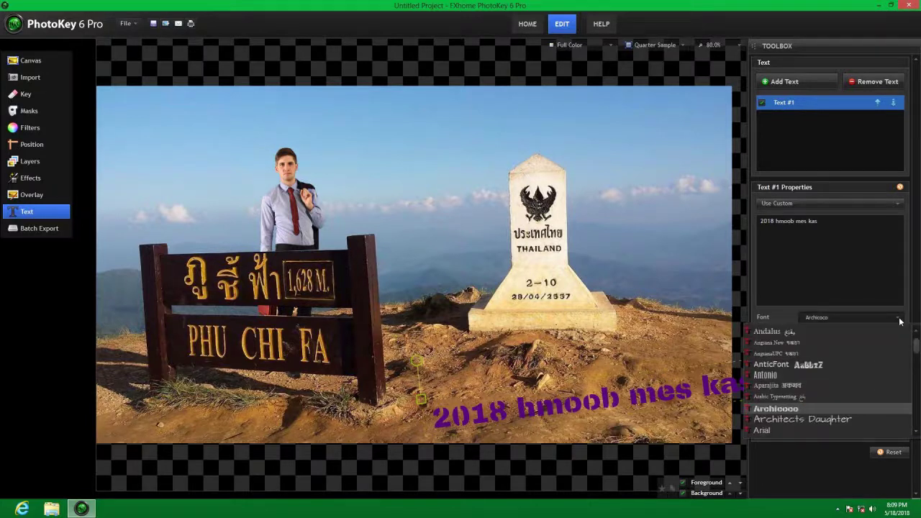
pyautogui.click(792, 329)
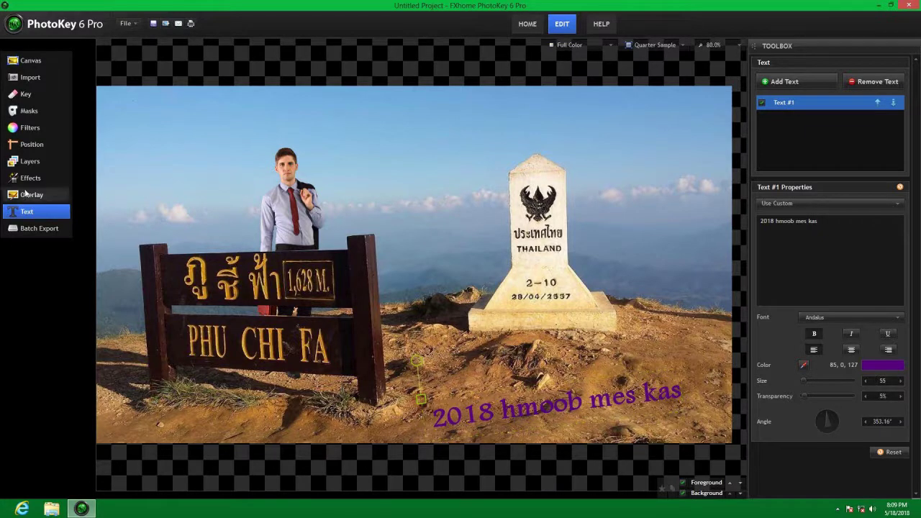
# Export the composite of the man behind the PHU CHI FA sign as a JPG to the Desktop folder
pyautogui.rightClick(847, 341)
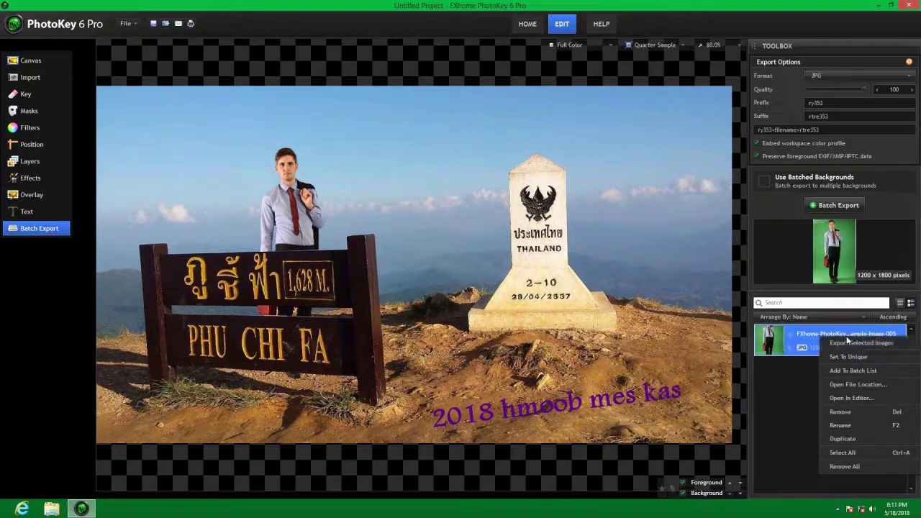
pyautogui.click(857, 342)
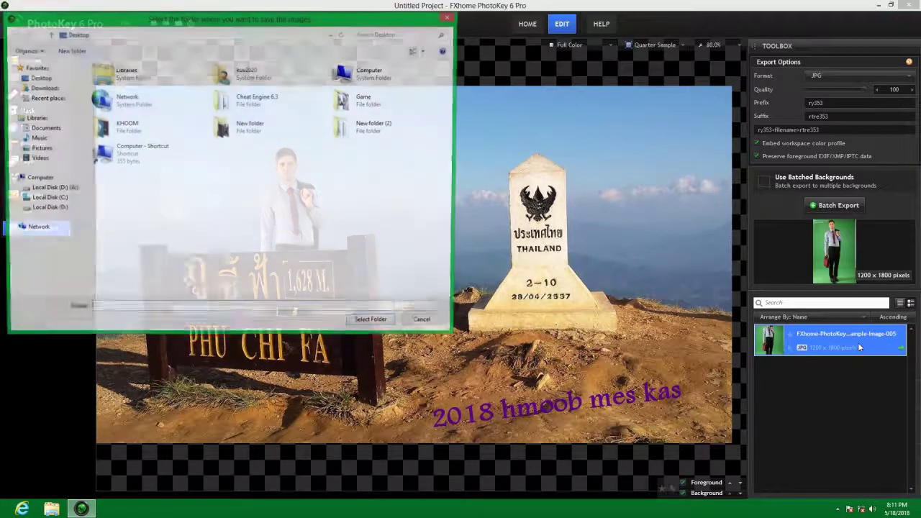
pyautogui.click(49, 81)
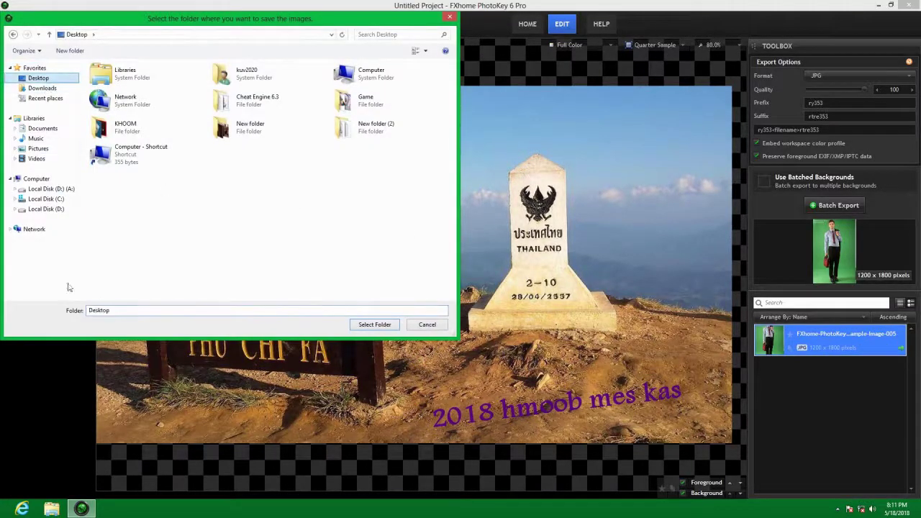
pyautogui.click(371, 326)
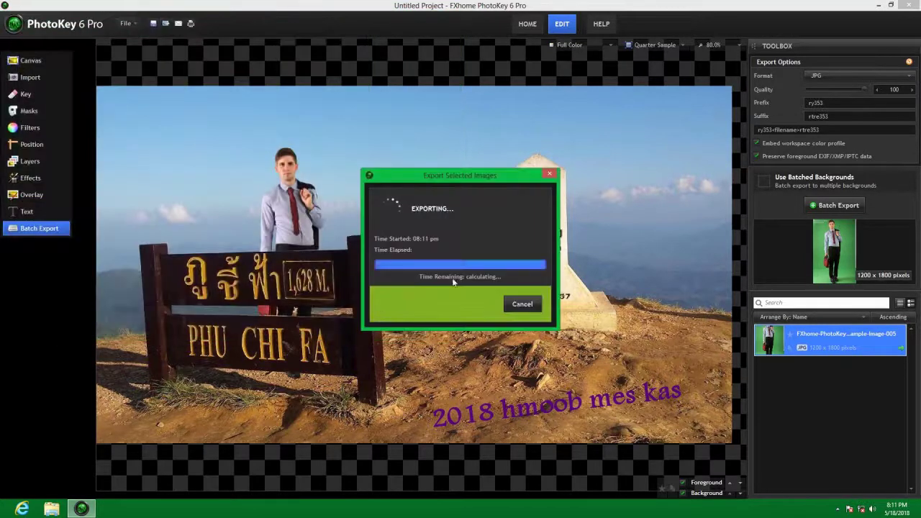
pyautogui.click(523, 299)
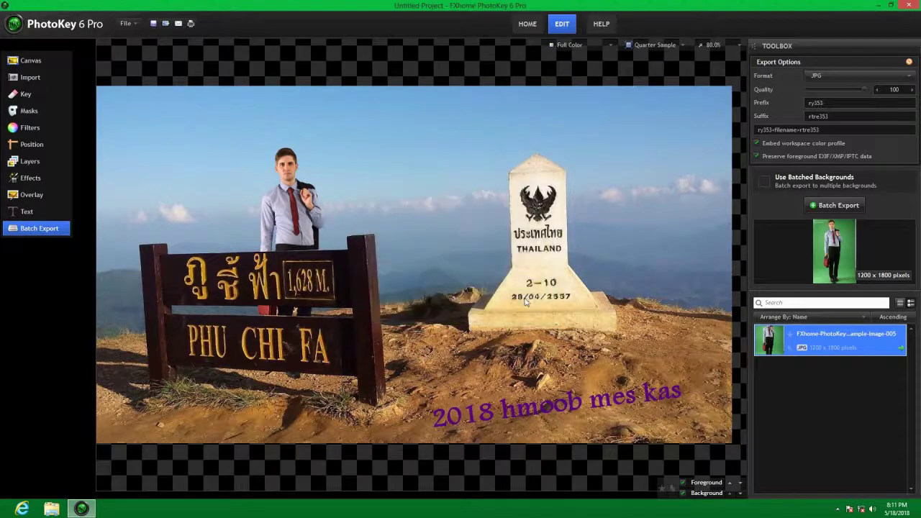
# Switch to the desktop and open the exported ry353FXhome-PhotoKey6-Sample-Image-005rtre353 image in Windows Photo Viewer to check it
pyautogui.click(879, 9)
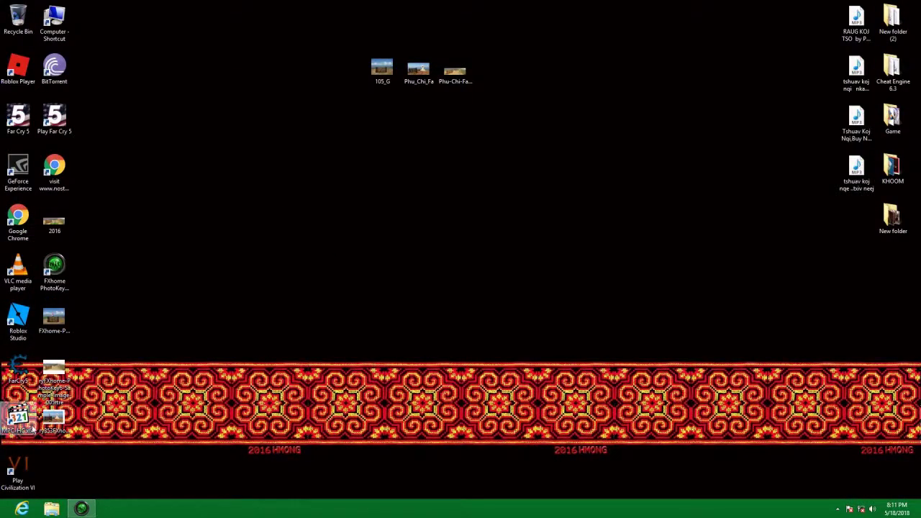
pyautogui.doubleClick(56, 419)
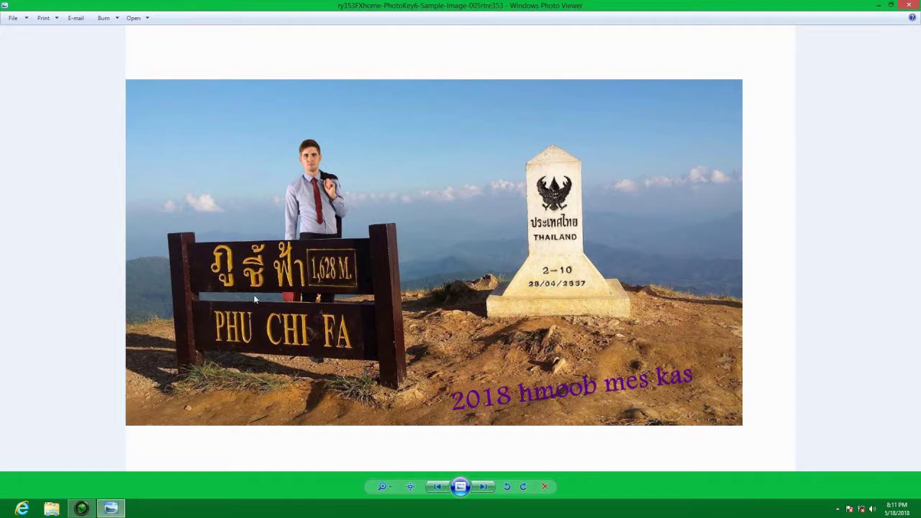
pyautogui.click(134, 19)
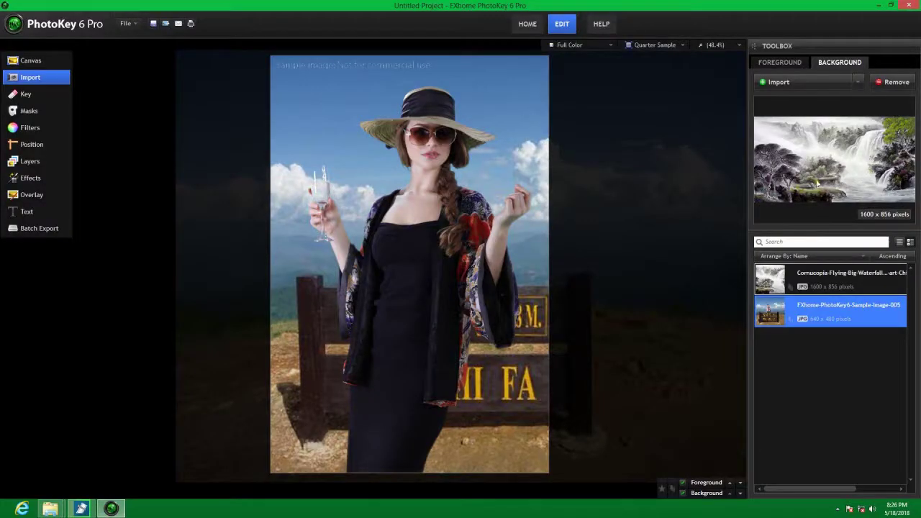
# Put the Cornucopia waterfall painting behind the woman in the hat and set the canvas preset to As Background
pyautogui.click(817, 276)
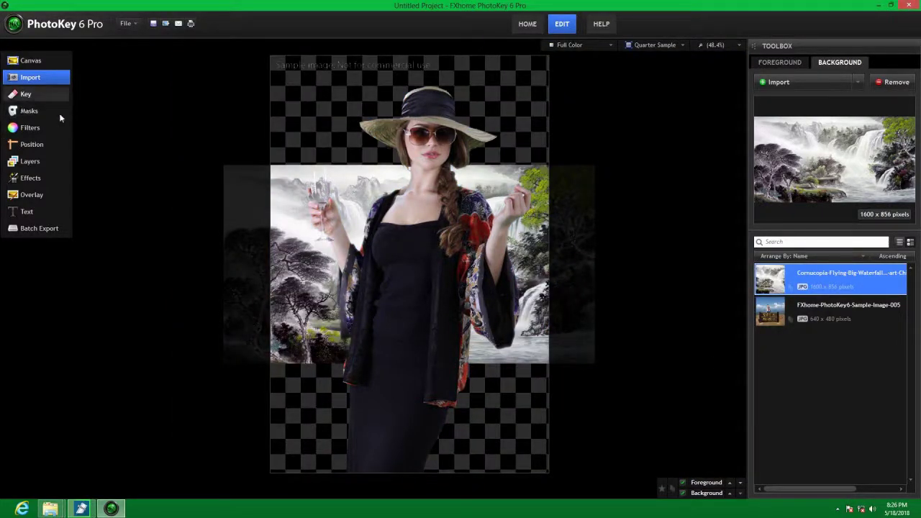
pyautogui.click(19, 60)
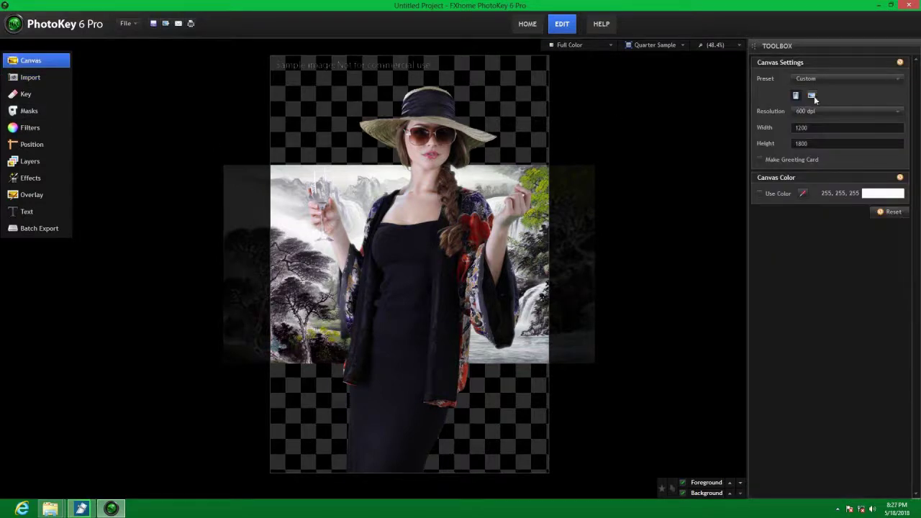
pyautogui.click(812, 96)
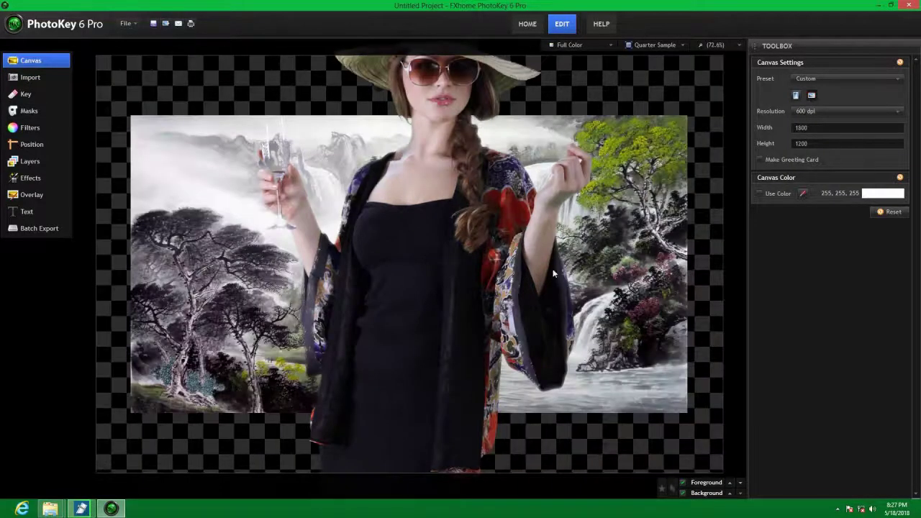
pyautogui.click(826, 78)
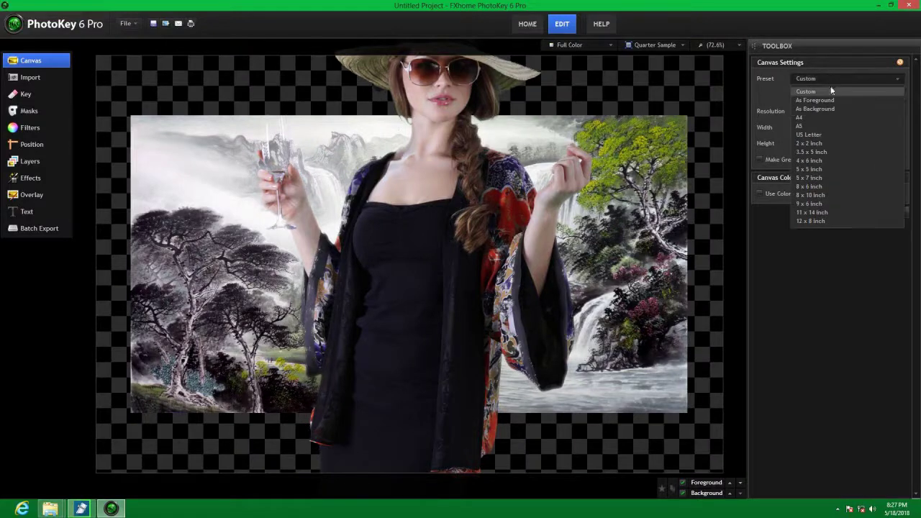
pyautogui.click(815, 110)
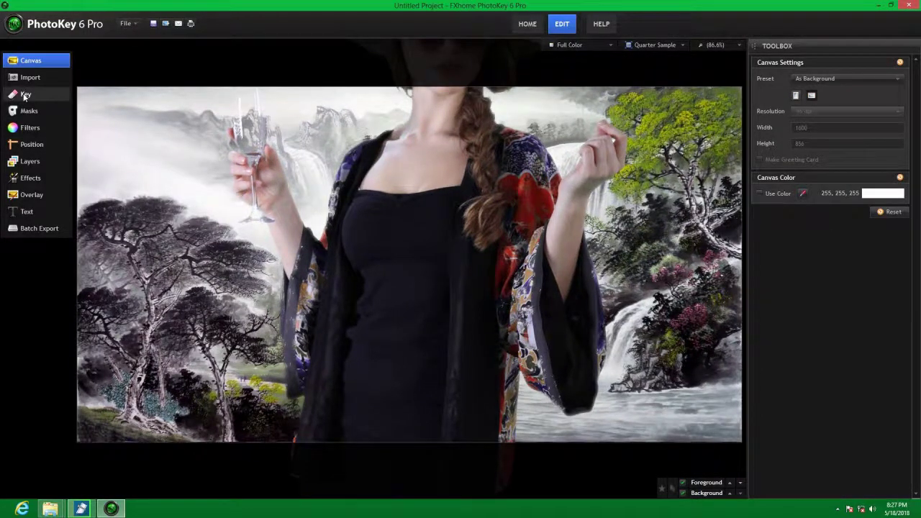
# Scale the woman in the foreground to 59% and position her at about 25.41% horizontal and 3.61% vertical
pyautogui.click(30, 149)
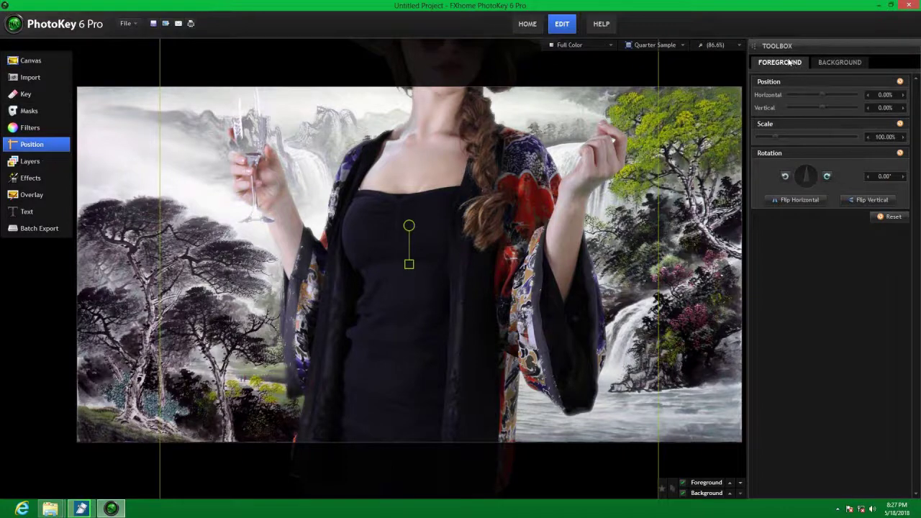
pyautogui.scroll(-10, 410, 262)
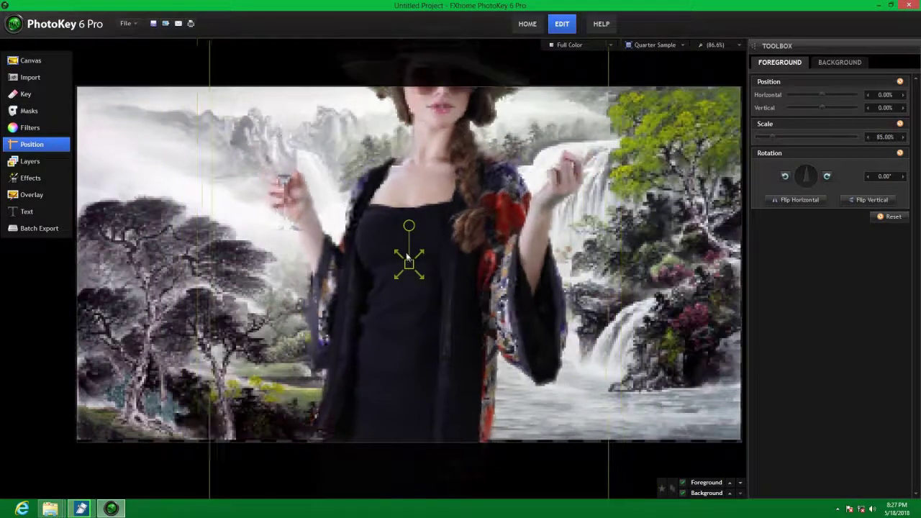
pyautogui.scroll(-3, 403, 246)
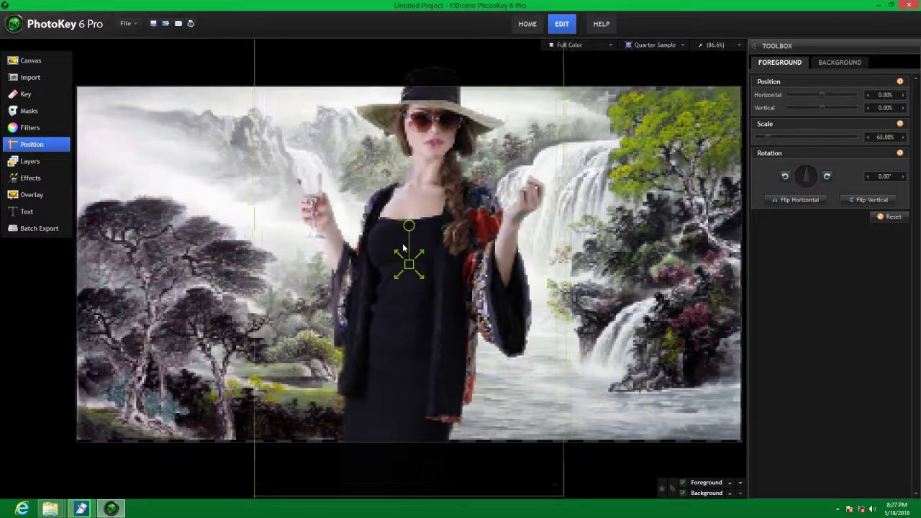
pyautogui.moveTo(429, 256); pyautogui.dragTo(413, 273)
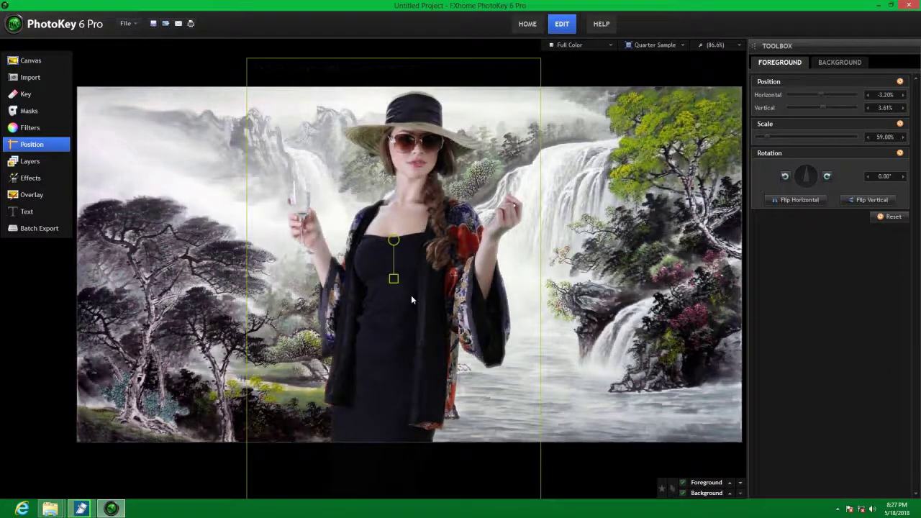
pyautogui.moveTo(391, 296); pyautogui.dragTo(534, 318)
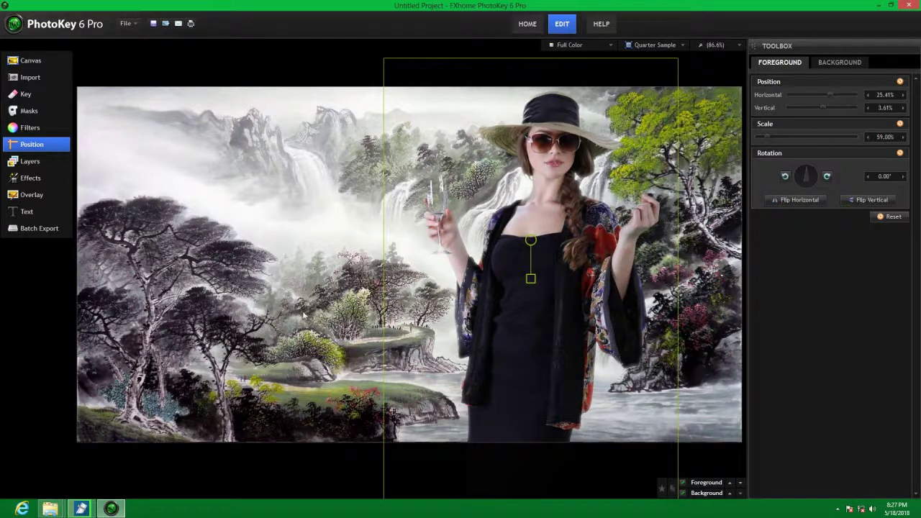
# Set the export file name prefix to "qe" and the suffix to "we"
pyautogui.click(40, 230)
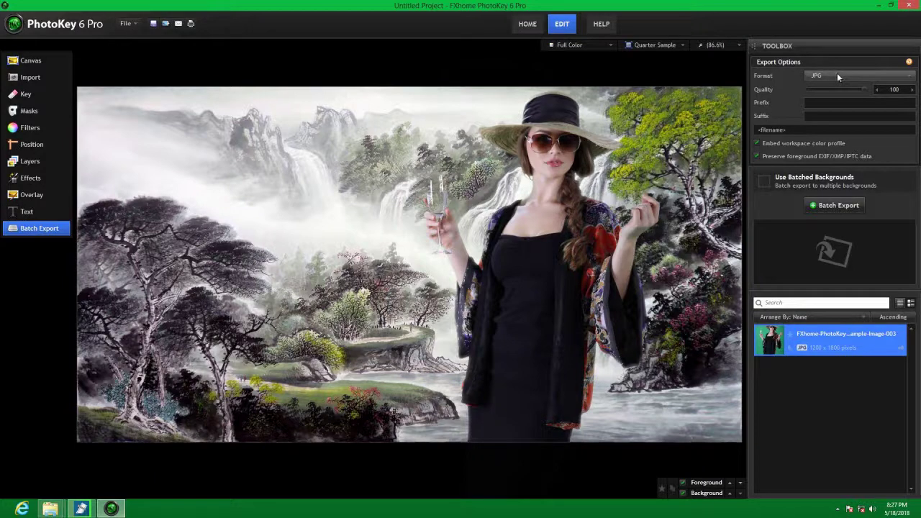
pyautogui.click(811, 103)
pyautogui.write('qe')
pyautogui.click(826, 116)
pyautogui.write('we')
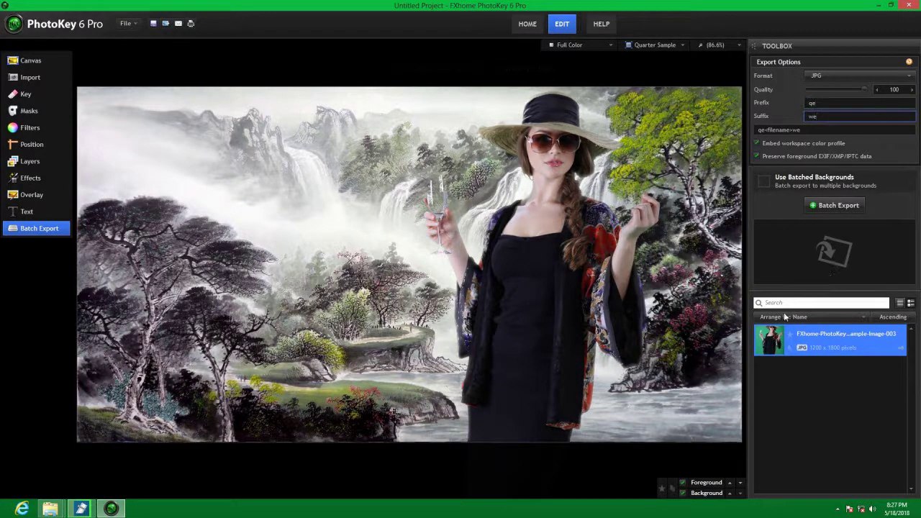
# Export the composite of FXhome-PhotoKey6-Sample-Image-003 over the waterfall painting to the Desktop folder
pyautogui.click(828, 338)
pyautogui.rightClick(828, 342)
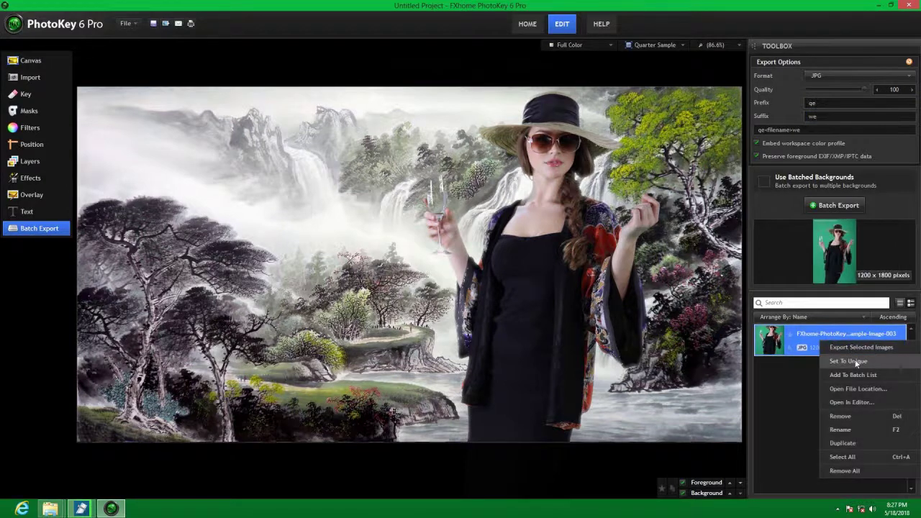
pyautogui.click(852, 346)
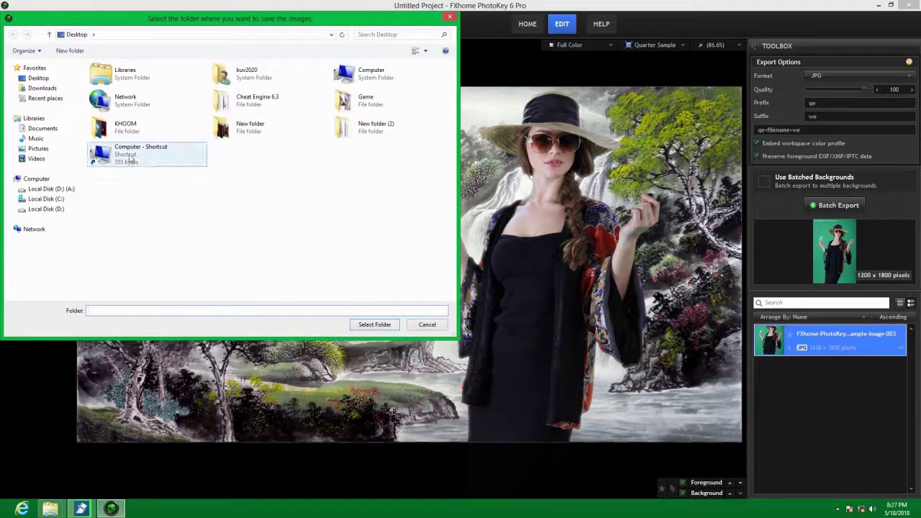
pyautogui.click(39, 78)
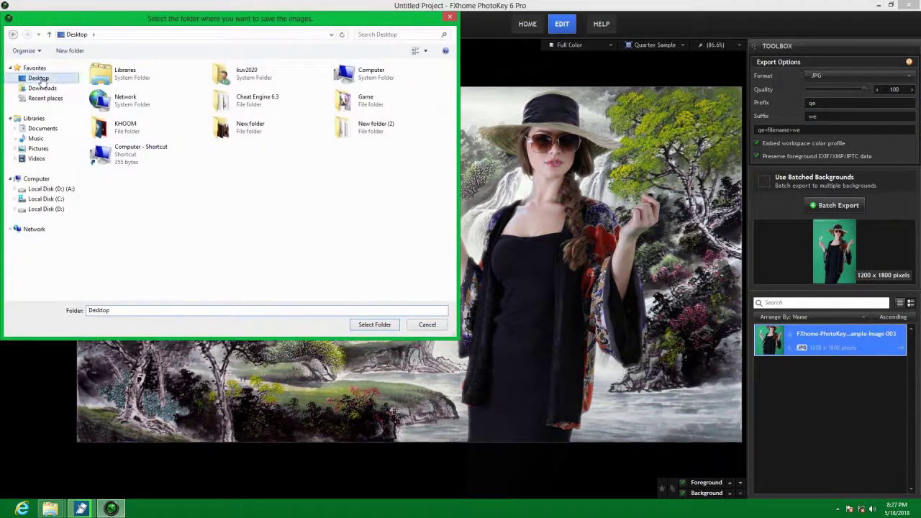
pyautogui.click(382, 325)
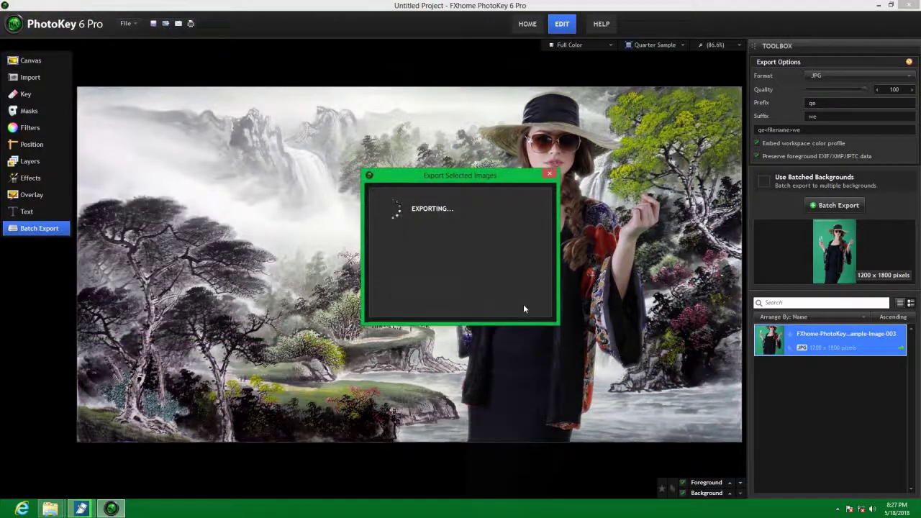
pyautogui.click(522, 300)
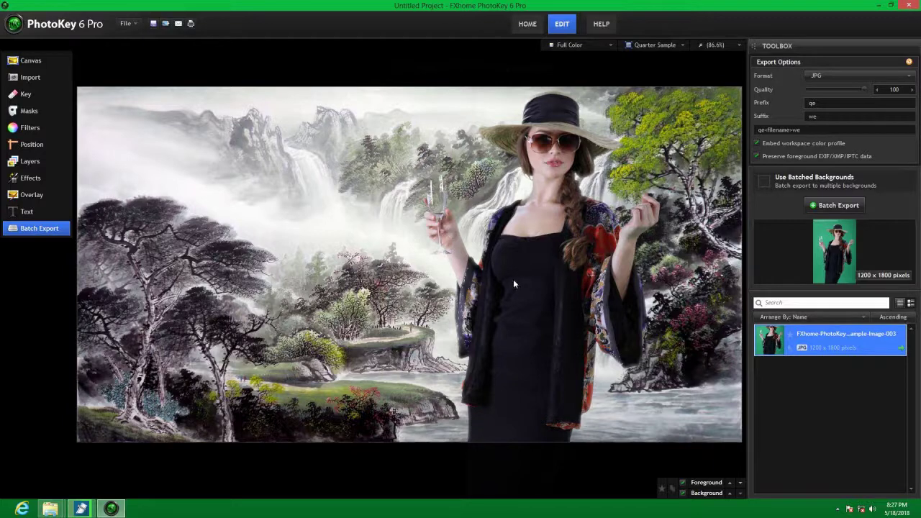
# Import FXhome-PhotoKey6-Sample-Image-004 from the Green Screen sample folder as a foreground image
pyautogui.click(27, 78)
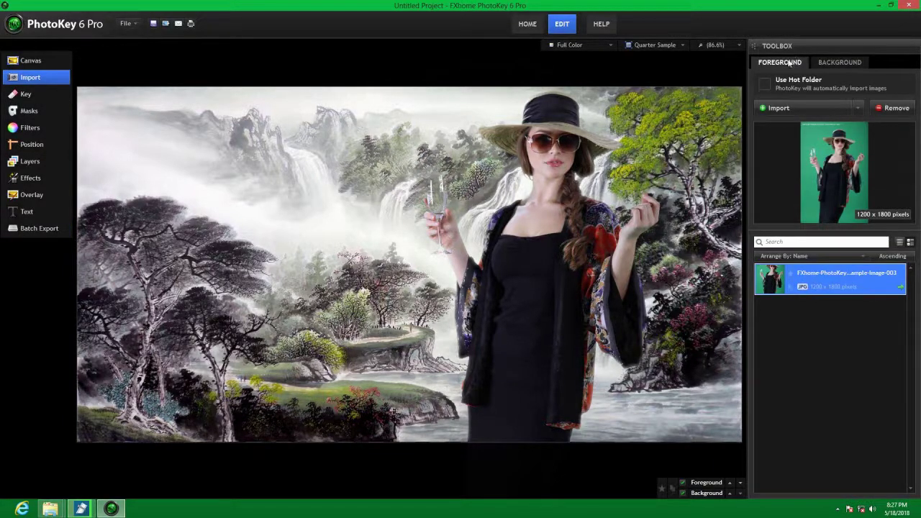
pyautogui.click(781, 109)
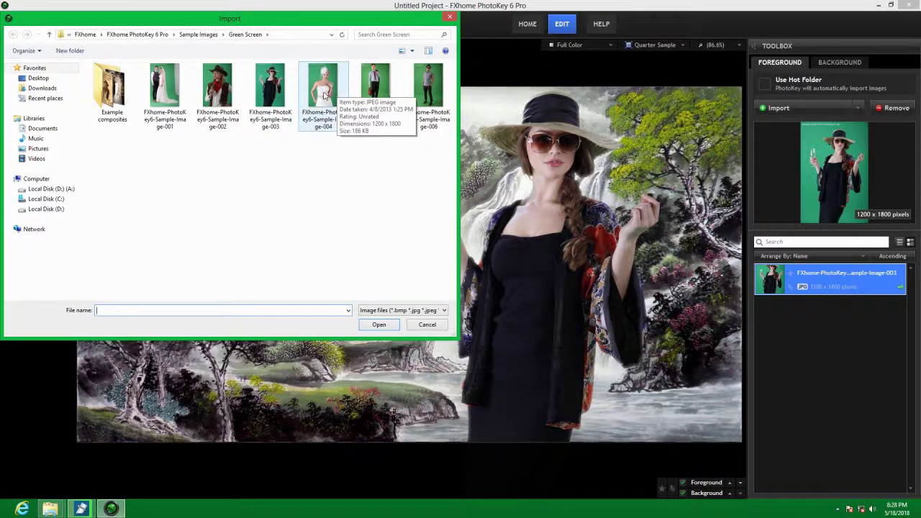
pyautogui.click(326, 93)
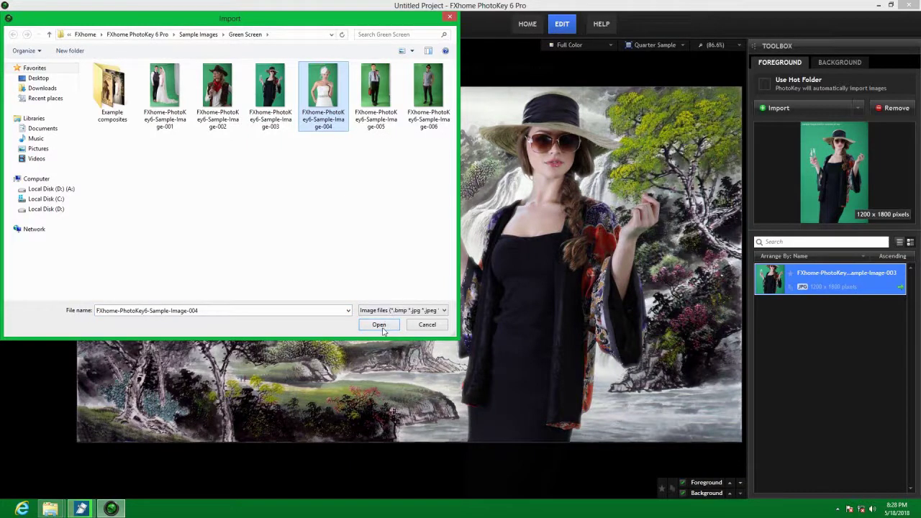